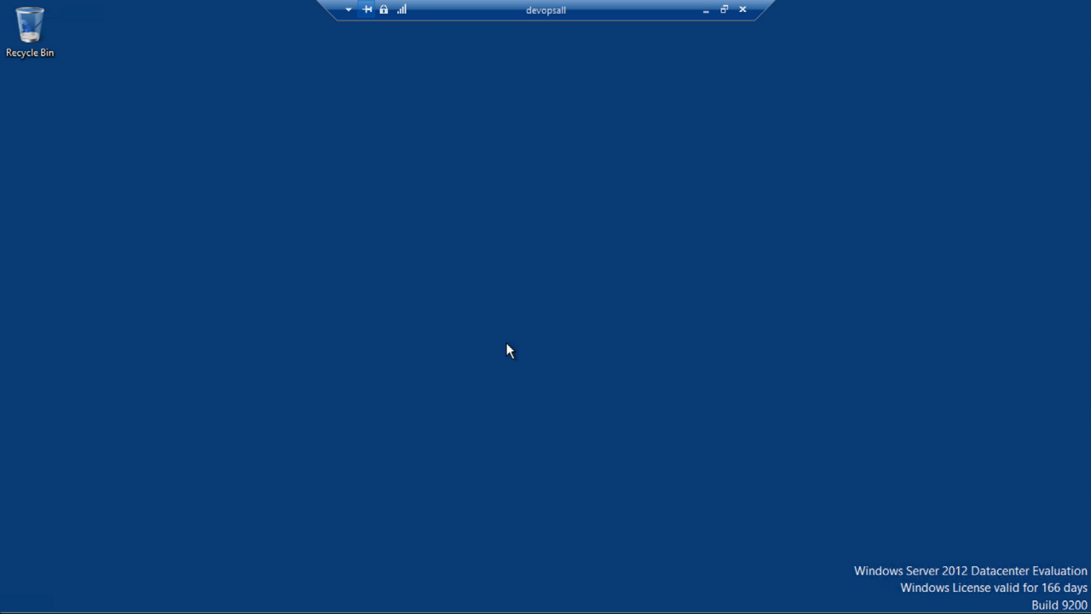
- Switch to Operations Manager and open the IIS 8.0 ASP.NET Web Application Inventory under .NET Monitoring
mouse_move(281, 610)
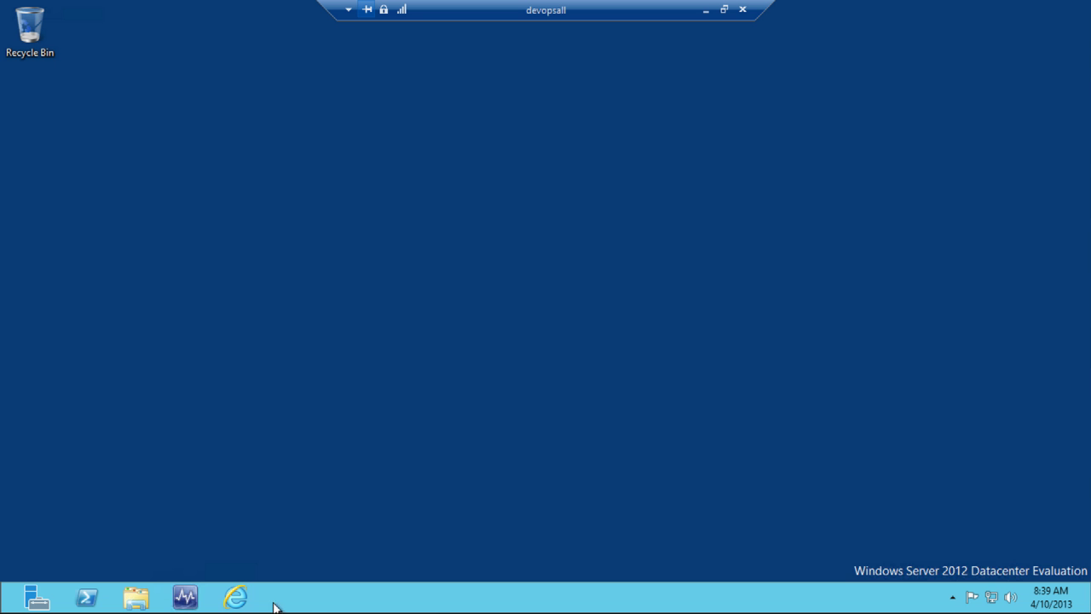
click(189, 602)
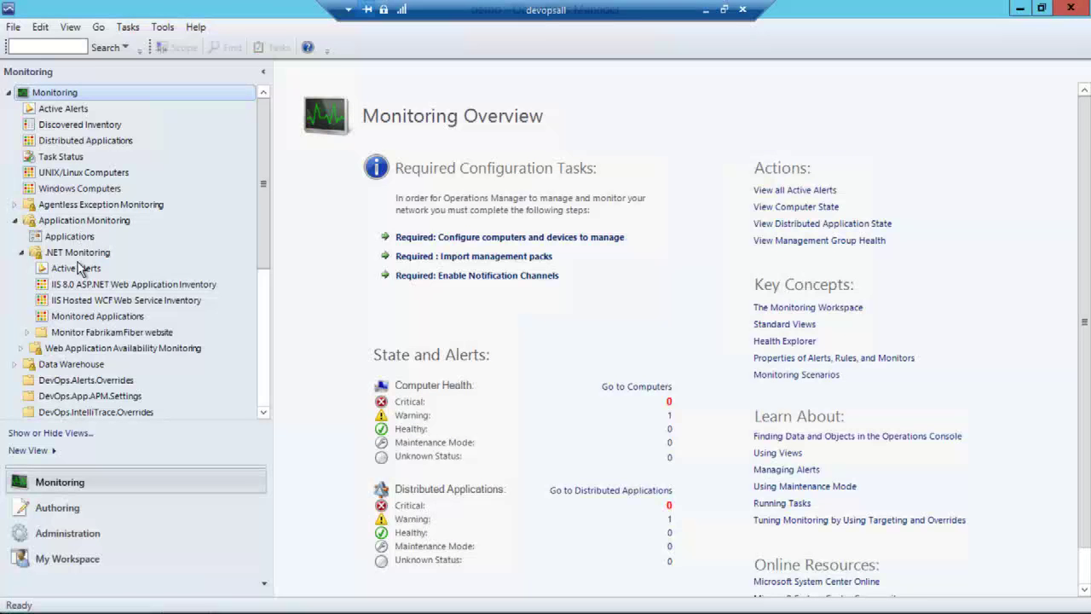
click(103, 290)
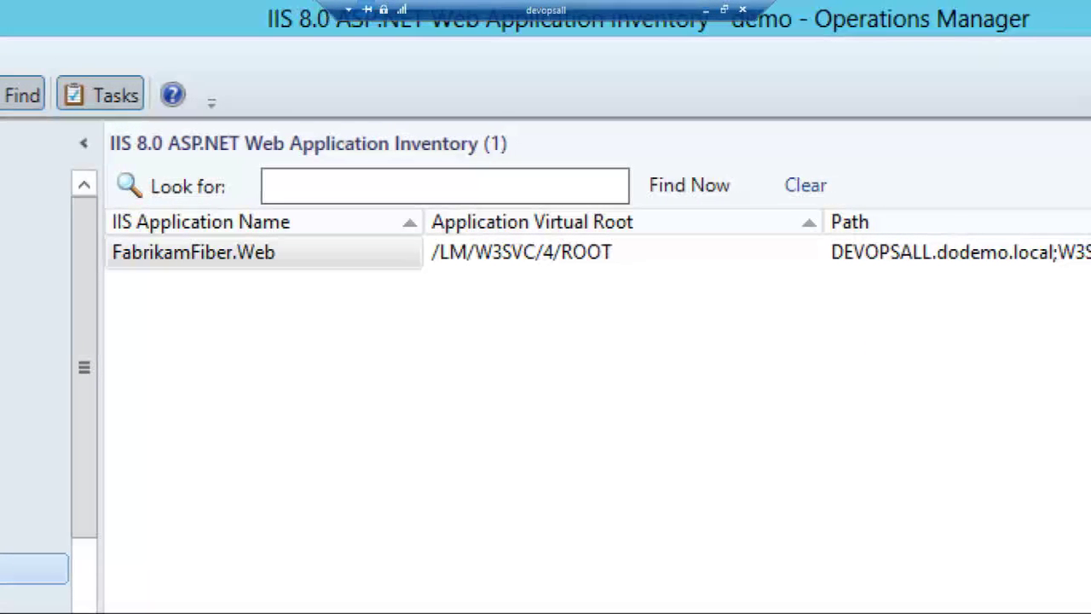
mouse_move(110, 96)
mouse_down()
mouse_move(73, 128)
mouse_move(82, 304)
mouse_move(348, 322)
mouse_move(719, 311)
mouse_move(725, 42)
mouse_move(95, 62)
mouse_move(75, 94)
mouse_up()
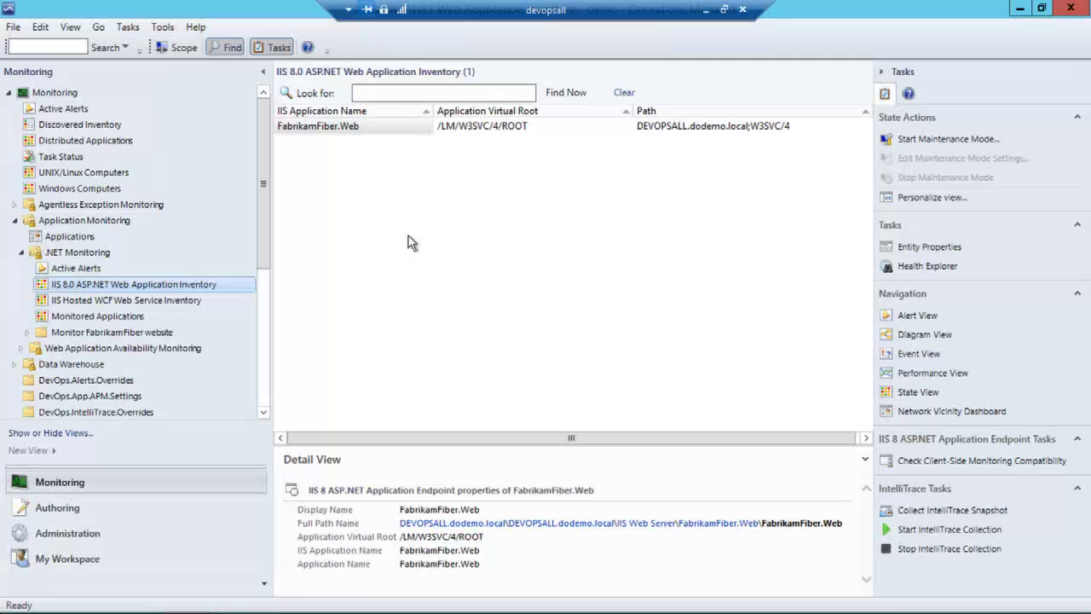
- Go to the Authoring workspace and display the .NET Application Performance Monitoring entries under Management Pack Templates
click(97, 506)
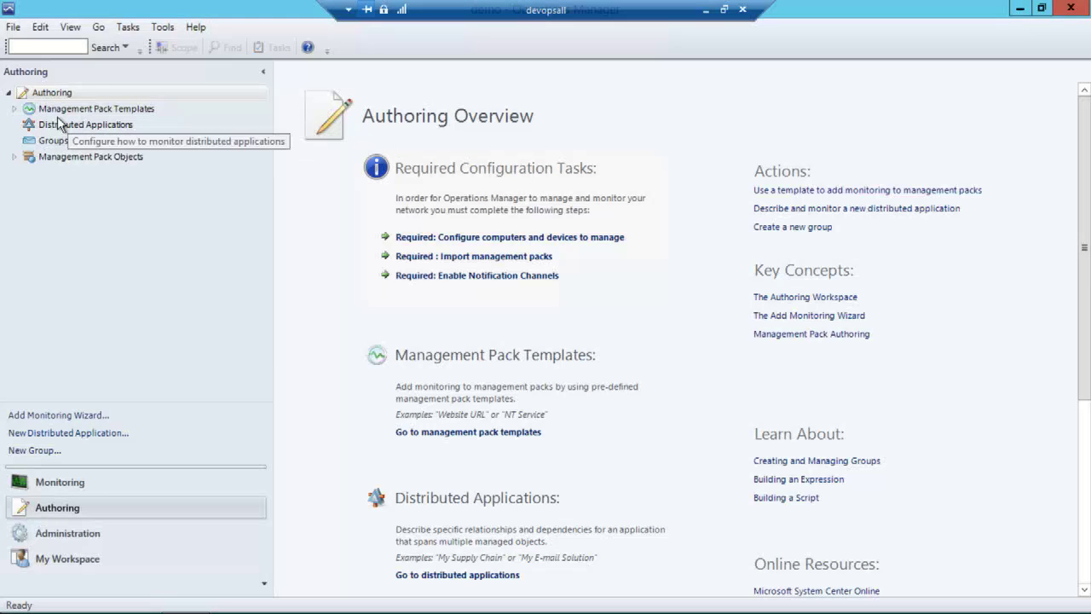
click(14, 108)
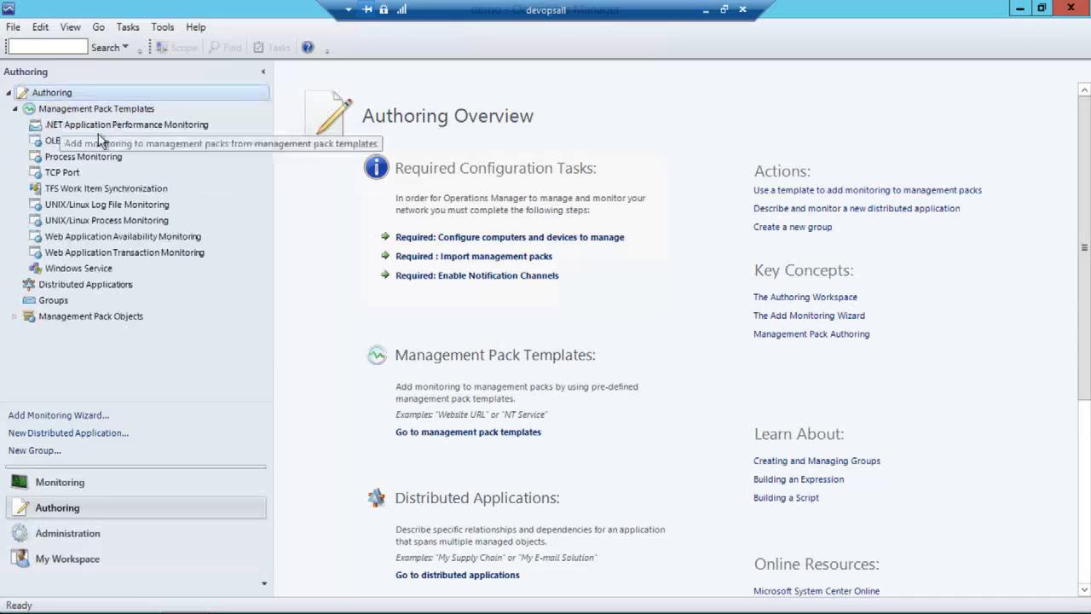
click(120, 125)
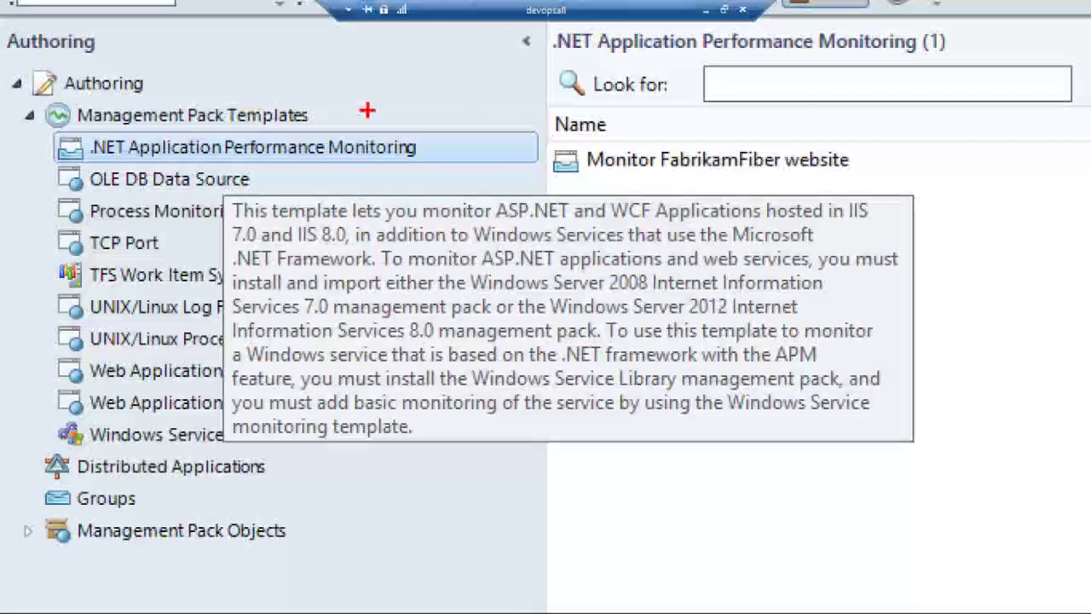
mouse_move(367, 110)
mouse_down()
mouse_move(981, 82)
mouse_move(1019, 563)
mouse_move(381, 588)
mouse_move(4, 302)
mouse_move(19, 119)
mouse_move(58, 155)
mouse_move(38, 162)
mouse_move(45, 126)
mouse_up()
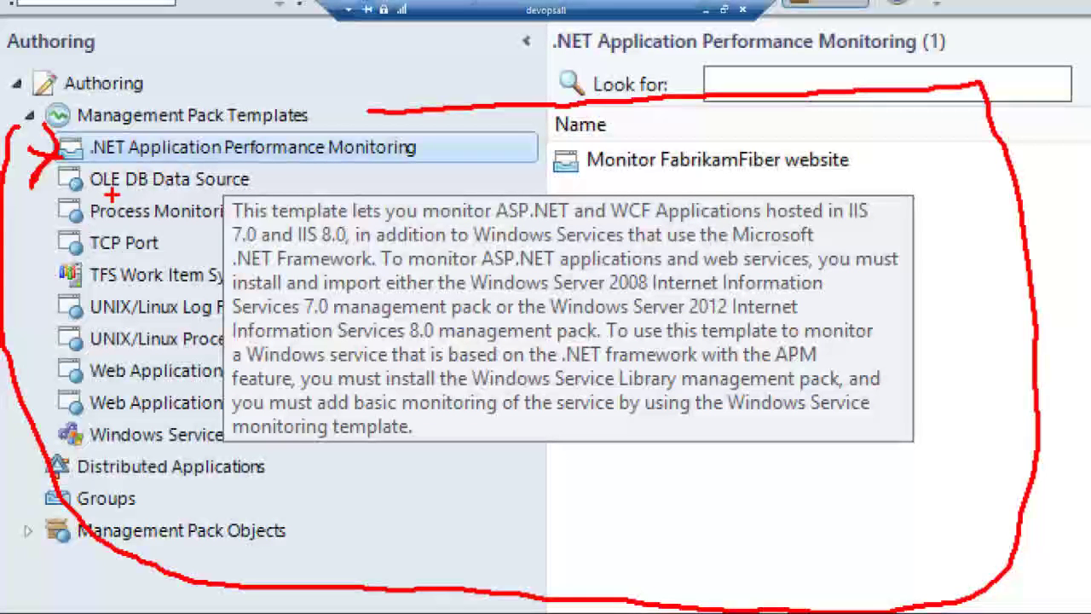
mouse_move(497, 206)
mouse_down()
mouse_move(784, 182)
mouse_move(588, 208)
mouse_move(794, 162)
mouse_up()
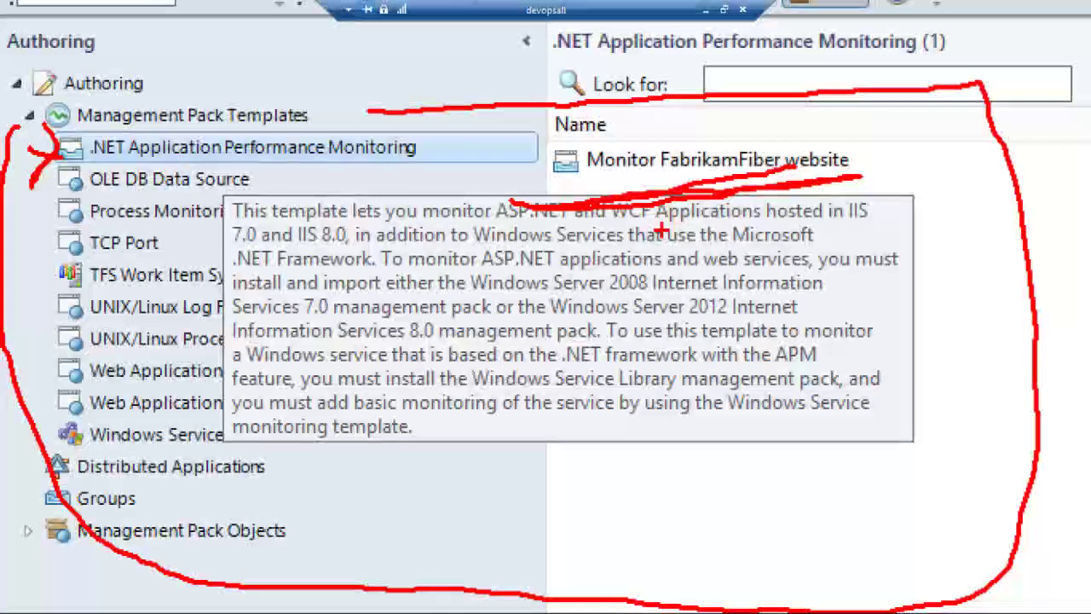
key(Escape)
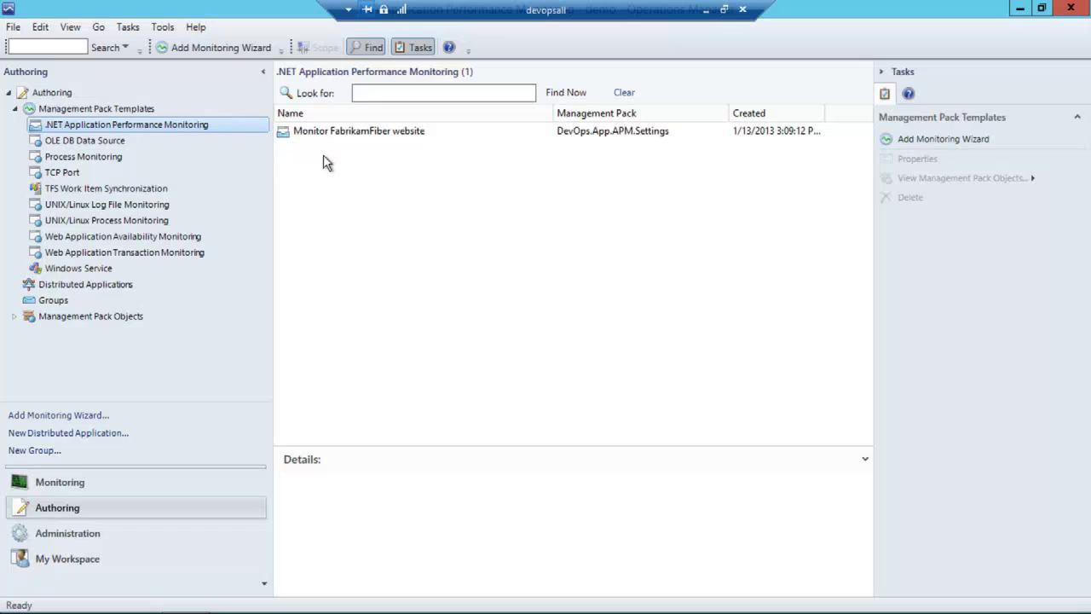
- Open the properties of the Monitor FabrikamFiber website template and review its application components and monitoring scope environment
click(343, 138)
right_click(340, 134)
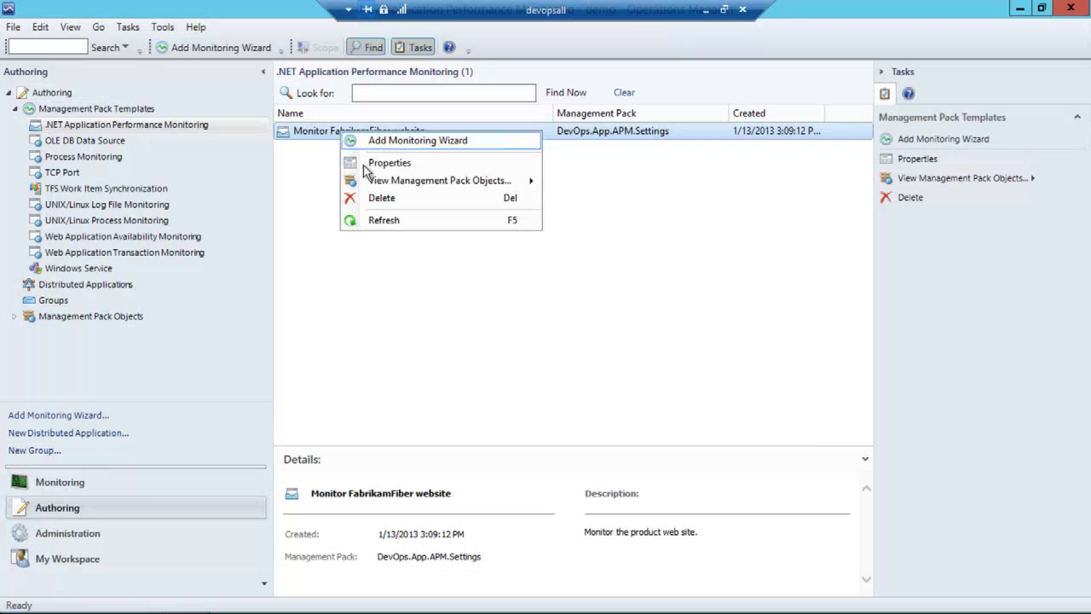
click(371, 164)
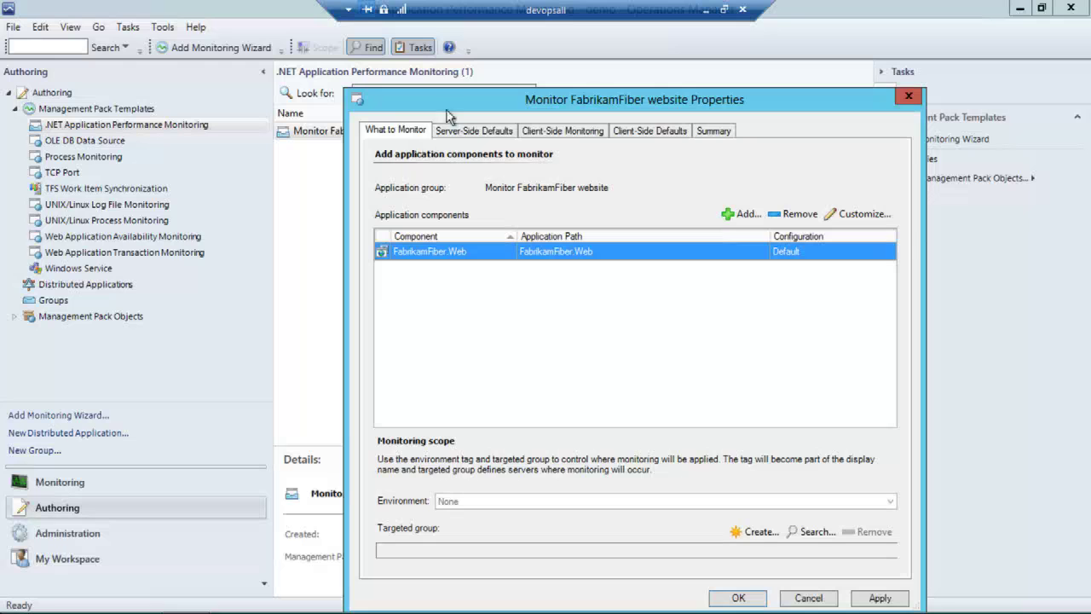
drag(442, 104, 367, 46)
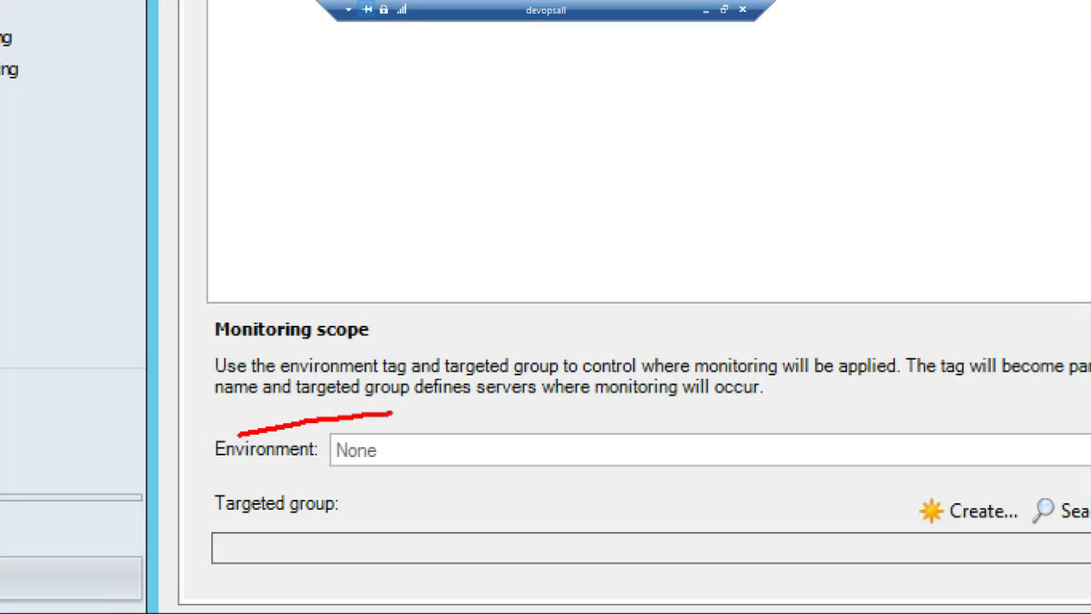
mouse_move(393, 414)
mouse_down()
mouse_move(379, 484)
mouse_move(211, 493)
mouse_move(232, 419)
mouse_up()
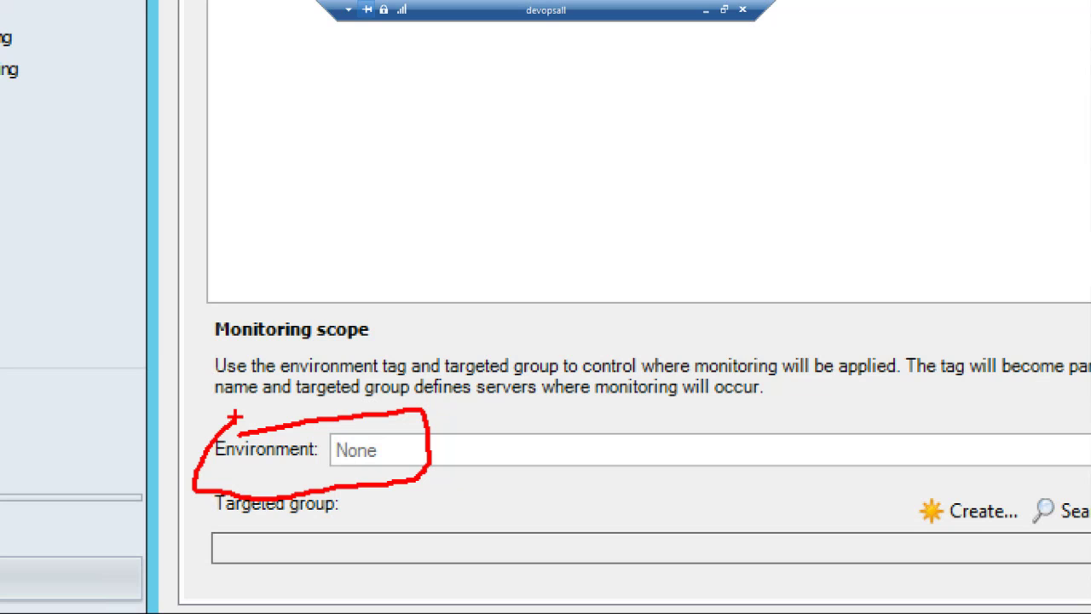
key(Escape)
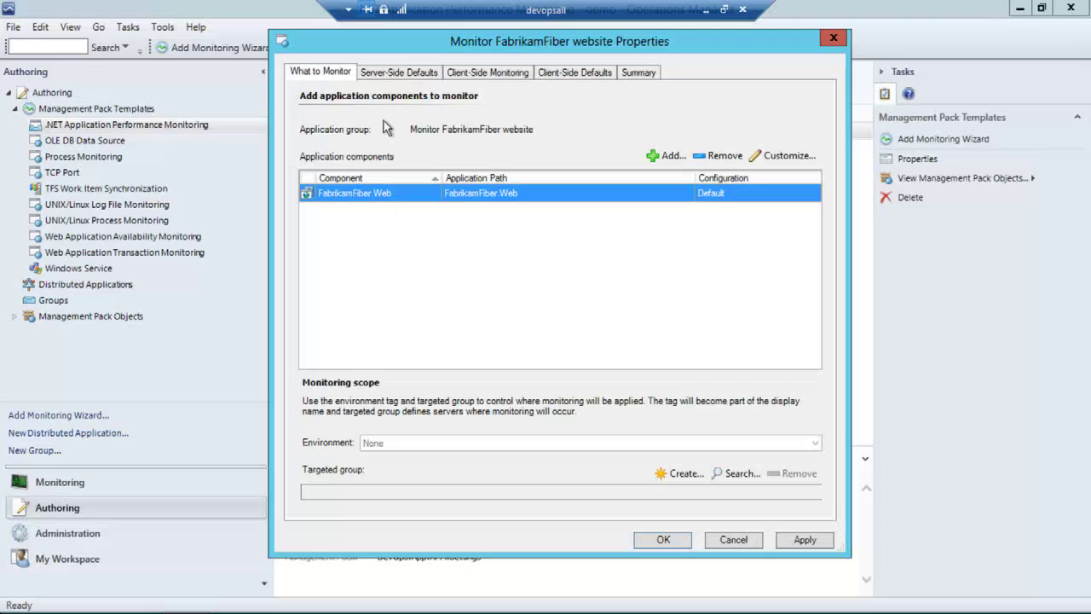
- Review the server-side defaults for the application group, examining the event alert options and the performance event threshold
click(404, 74)
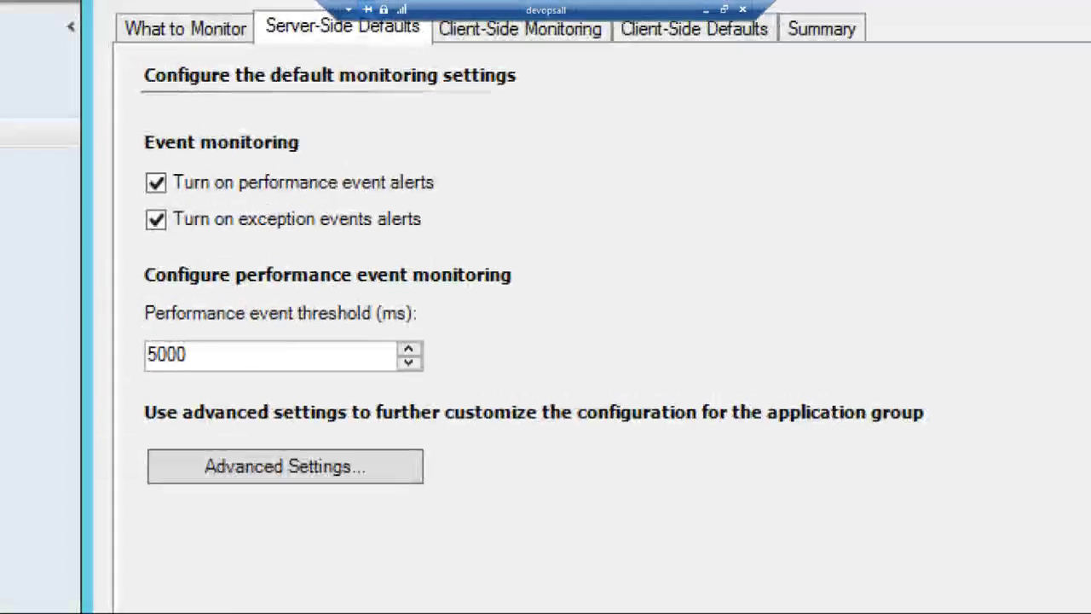
drag(535, 172, 572, 172)
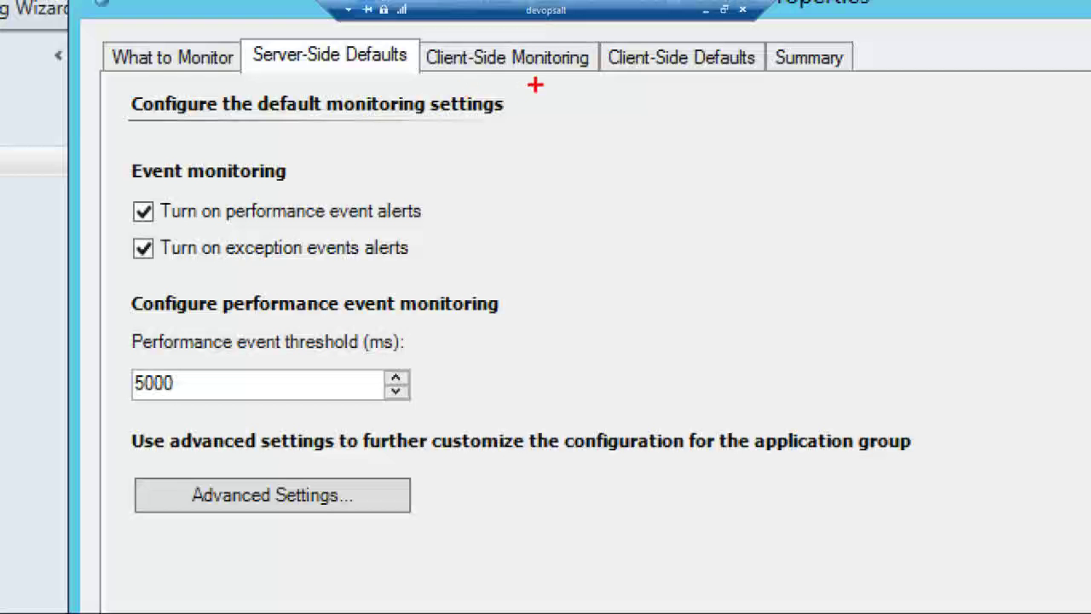
mouse_move(571, 85)
mouse_down()
mouse_move(952, 95)
mouse_move(947, 461)
mouse_move(783, 546)
mouse_up()
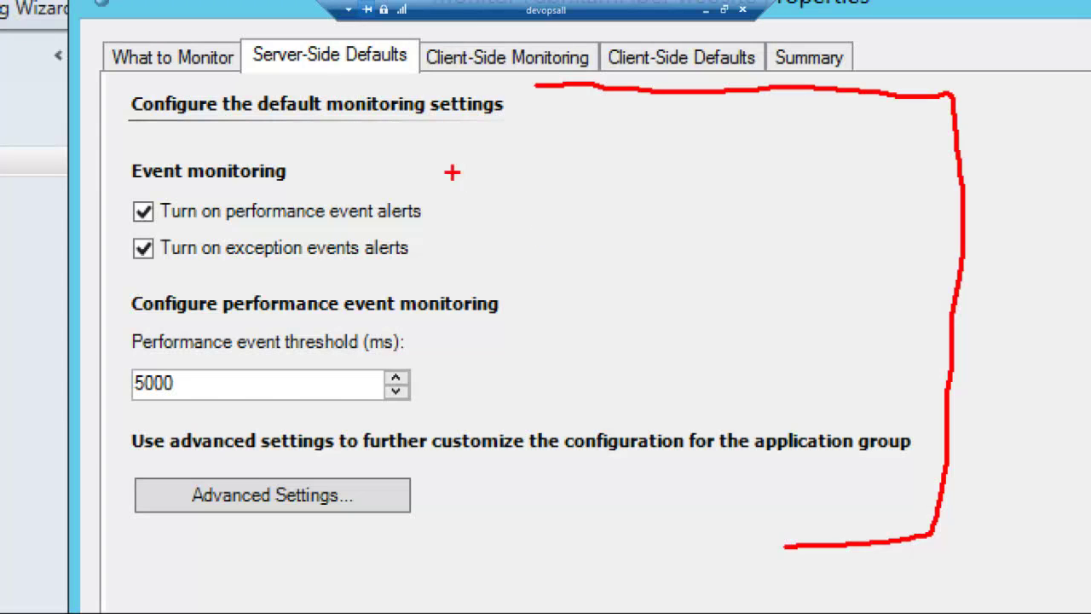
mouse_move(400, 185)
mouse_down()
mouse_move(433, 198)
mouse_move(430, 271)
mouse_move(362, 278)
mouse_up()
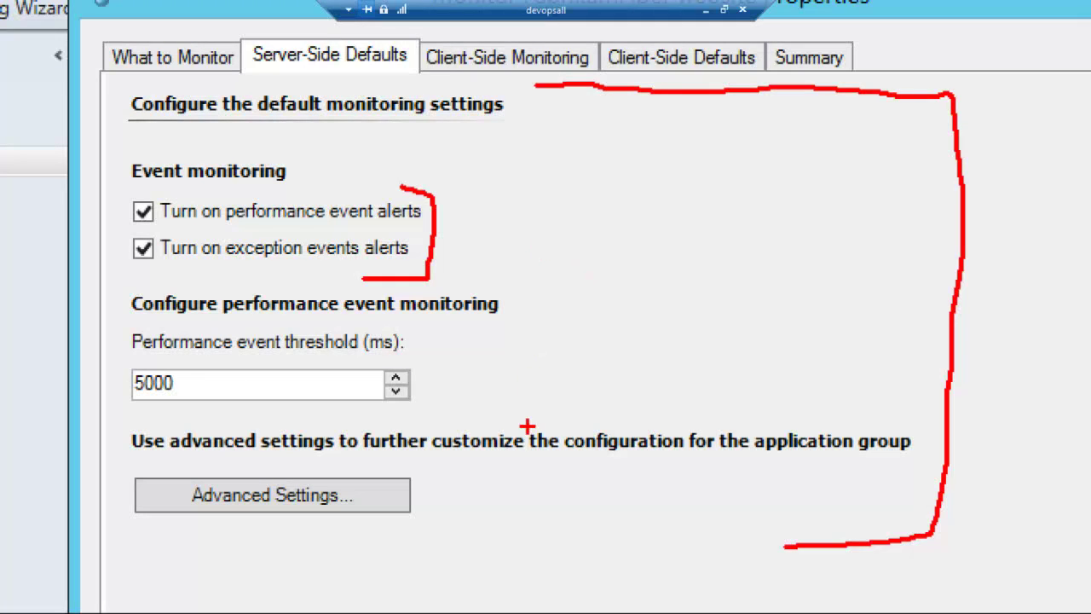
mouse_move(394, 435)
mouse_down()
mouse_move(430, 423)
mouse_move(422, 324)
mouse_move(159, 314)
mouse_move(89, 431)
mouse_move(469, 425)
mouse_up()
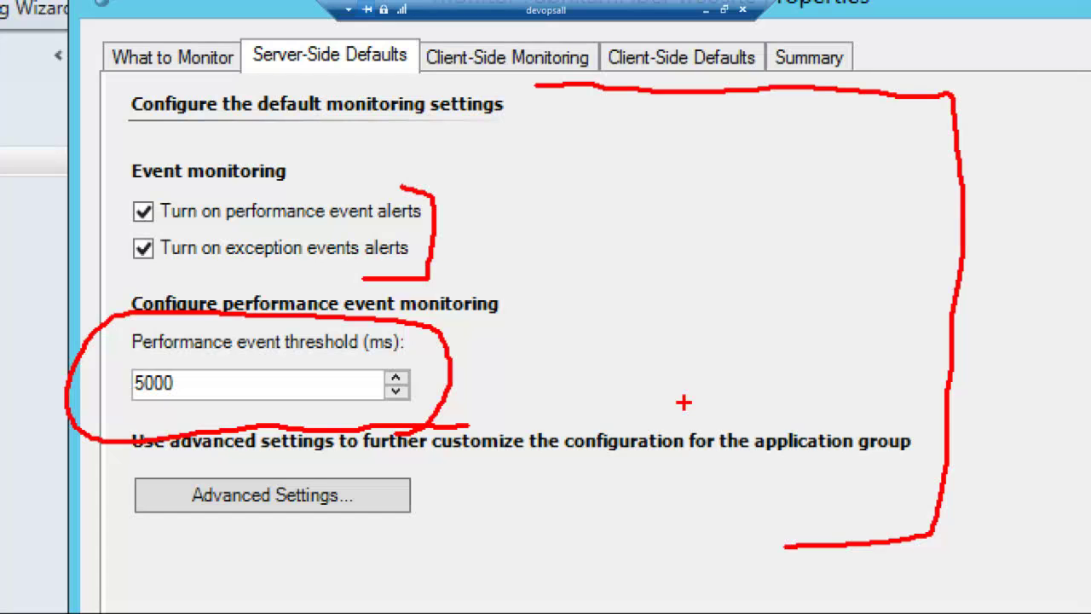
mouse_move(500, 354)
mouse_down()
mouse_move(500, 395)
mouse_move(536, 348)
mouse_move(565, 353)
mouse_move(553, 407)
mouse_up()
drag(537, 359, 563, 408)
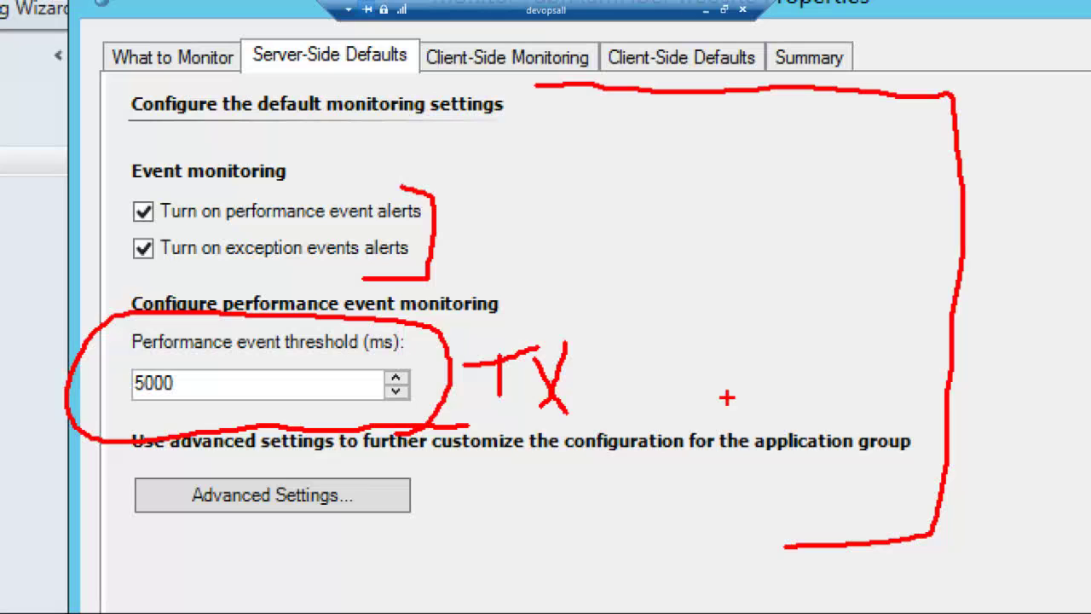
key(e)
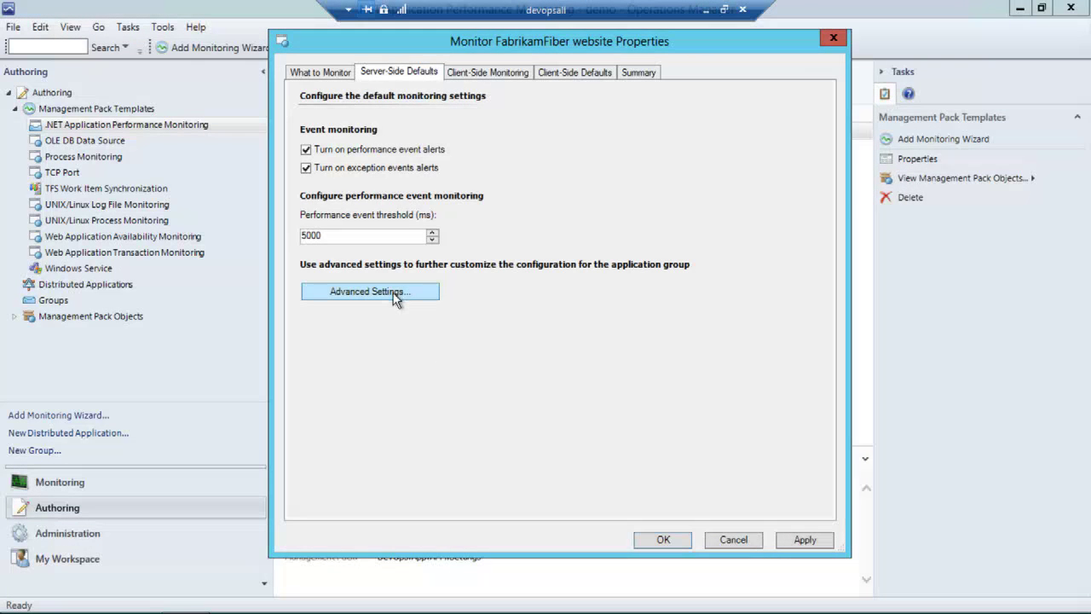
- Open the advanced server-side settings and examine the sensitivity threshold and the namespace and method options
click(396, 298)
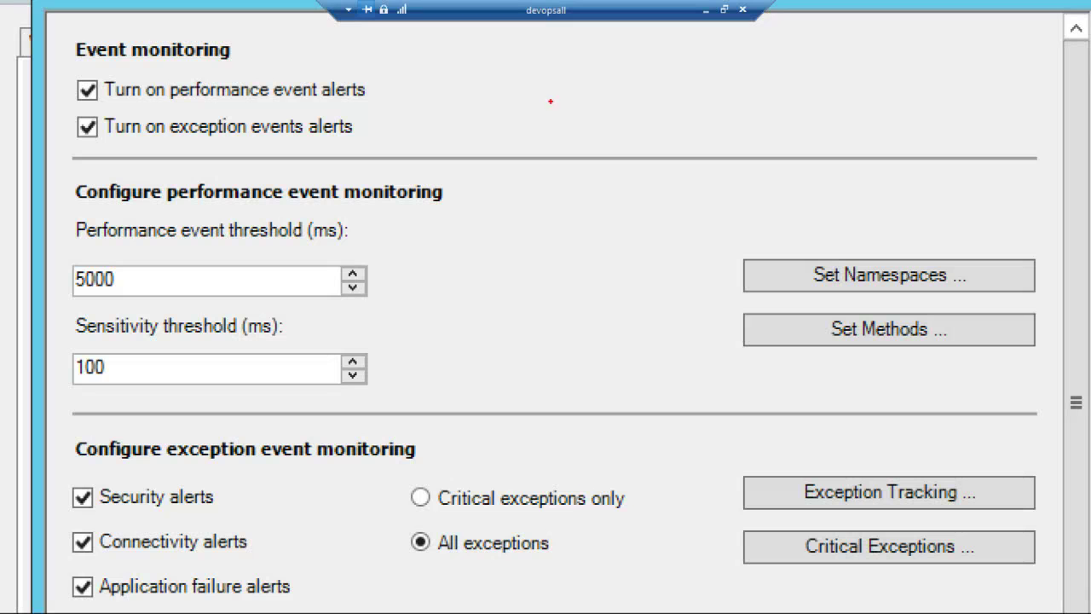
mouse_move(365, 393)
mouse_down()
mouse_move(399, 345)
mouse_move(279, 321)
mouse_up()
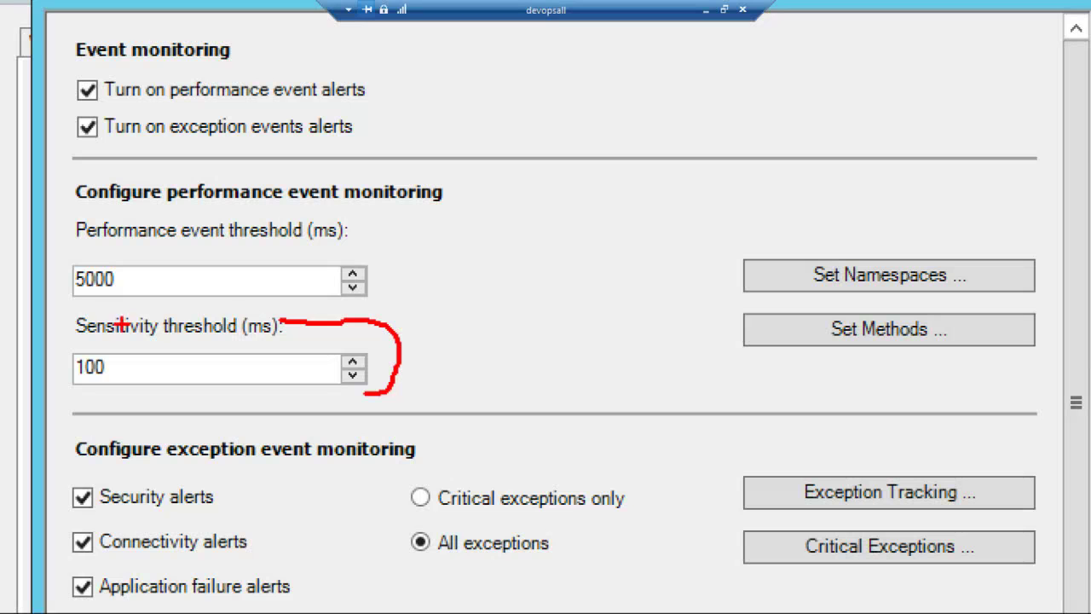
mouse_move(99, 308)
mouse_down()
mouse_move(47, 327)
mouse_move(101, 417)
mouse_up()
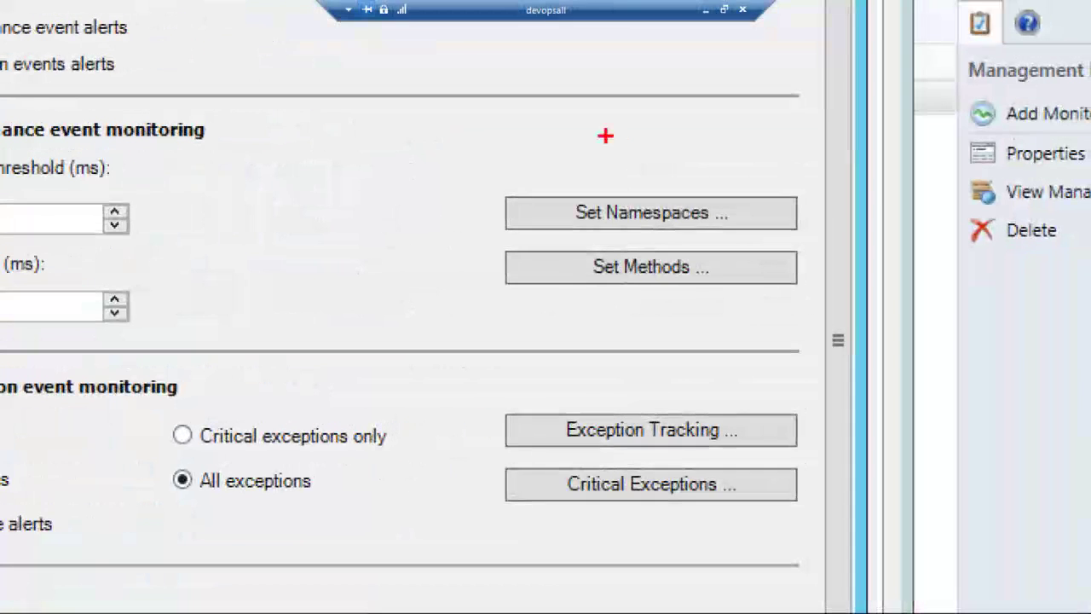
mouse_move(605, 136)
mouse_down()
mouse_move(441, 145)
mouse_move(422, 316)
mouse_move(717, 309)
mouse_up()
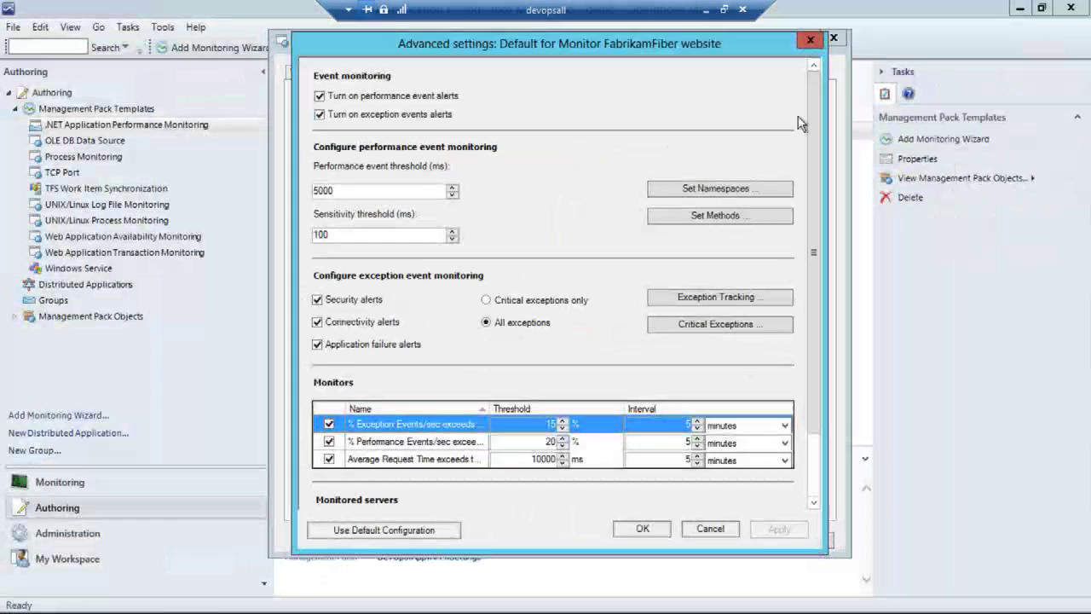
- View the namespace list for performance event monitoring and close it without changes
click(759, 215)
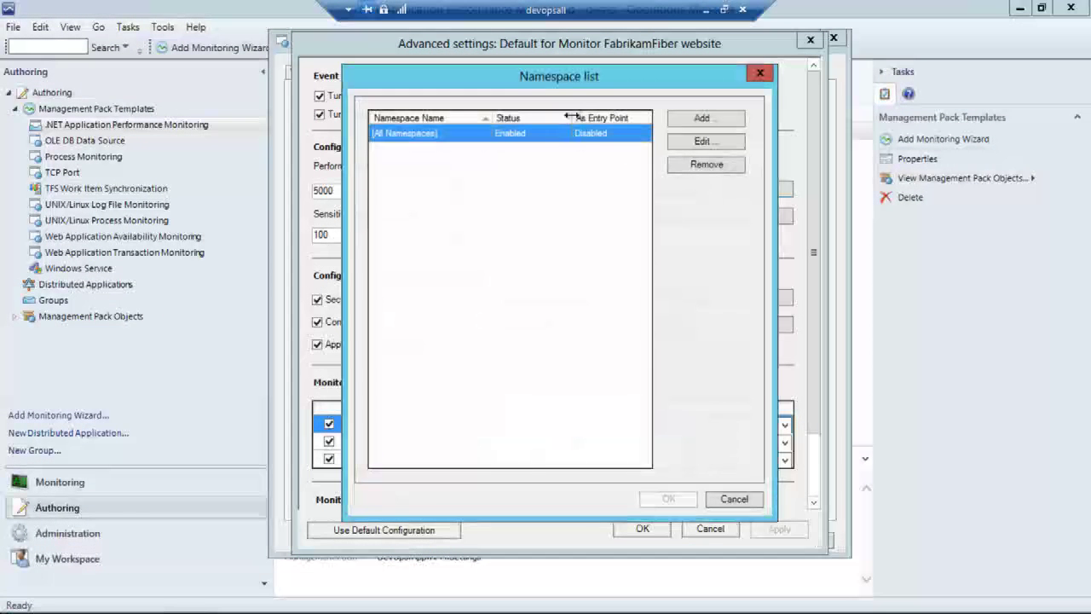
drag(574, 80, 397, 86)
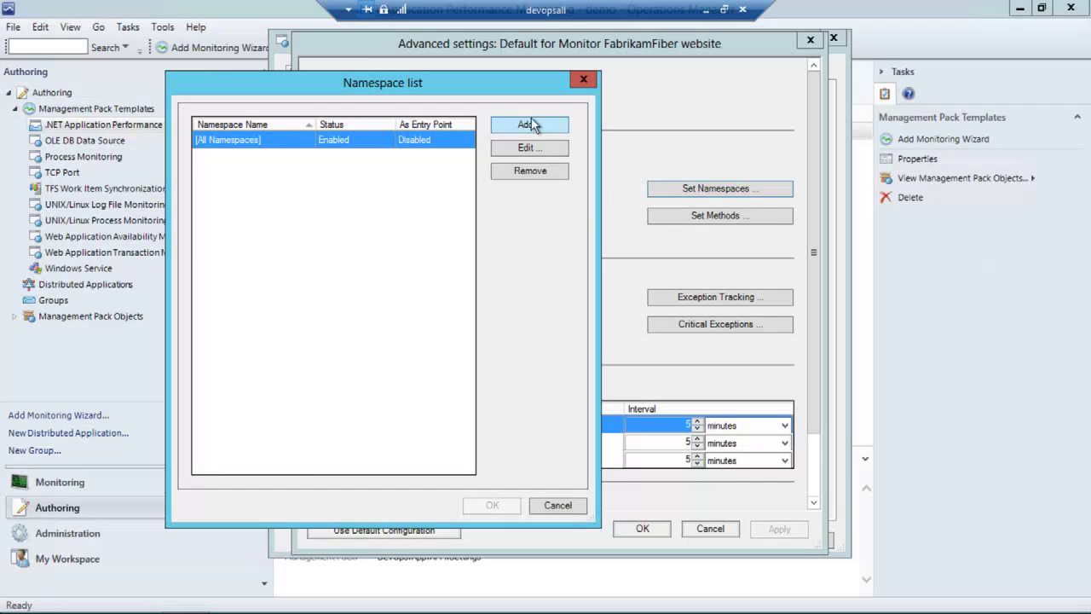
click(584, 81)
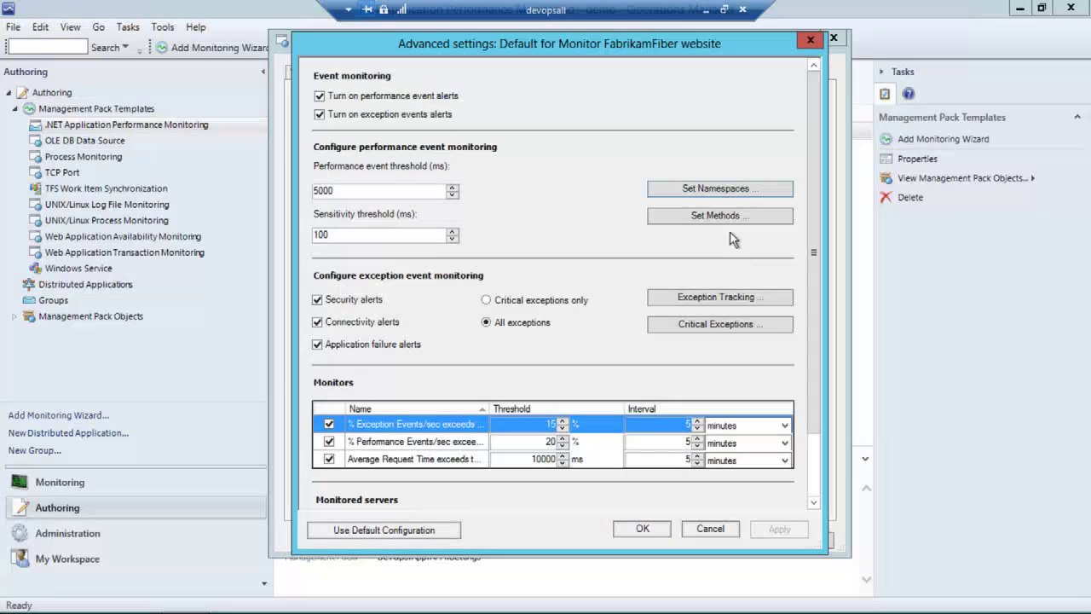
- View the methods list and its form for adding a method, and close both without adding anything
click(728, 219)
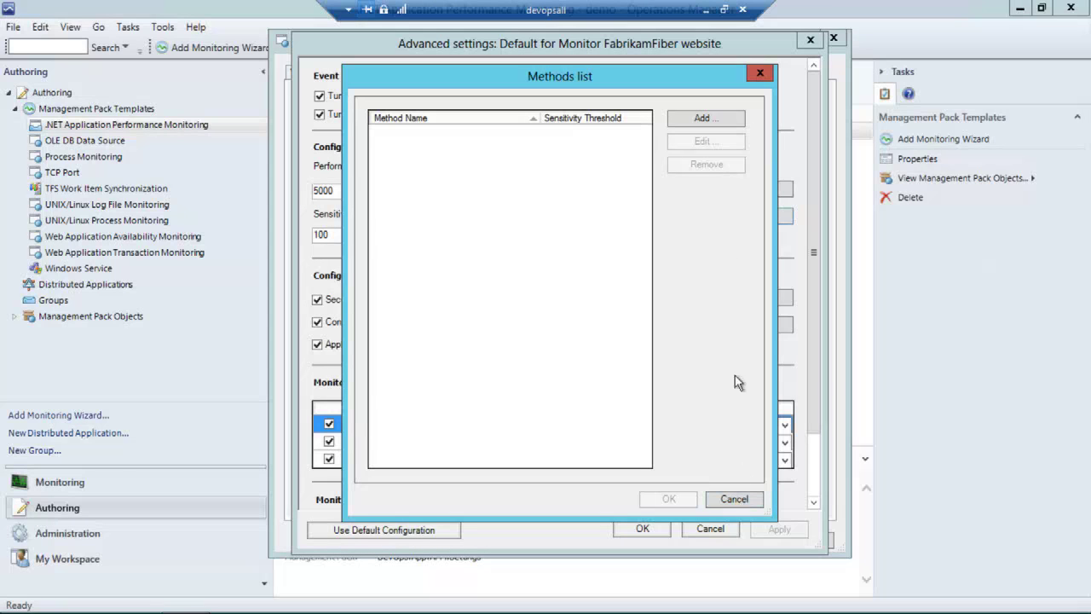
click(734, 124)
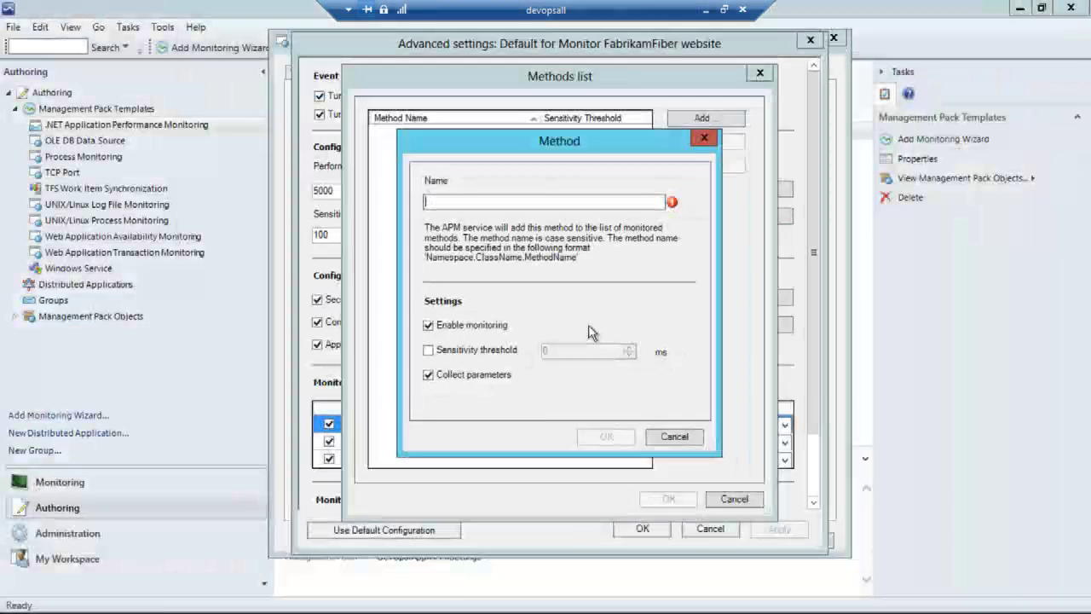
key(Escape)
click(888, 590)
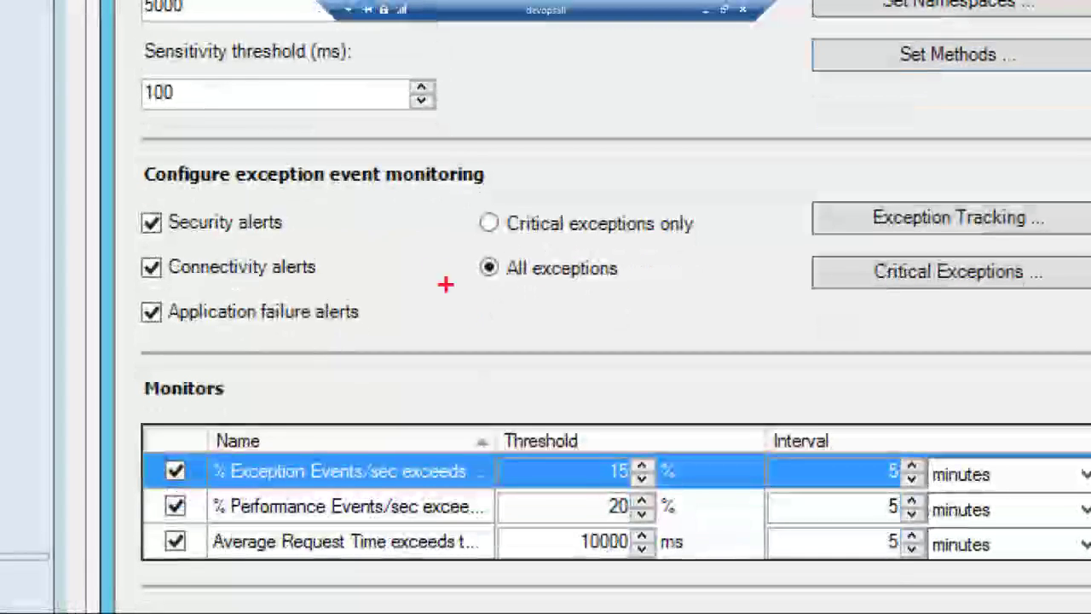
- Examine the exception event monitoring settings, comparing the security, connectivity and application failure alerts and the critical-only and all-exceptions options
mouse_move(396, 130)
mouse_down()
mouse_move(83, 141)
mouse_move(67, 308)
mouse_move(115, 371)
mouse_move(396, 352)
mouse_up()
mouse_move(346, 254)
mouse_down()
mouse_move(348, 274)
mouse_move(385, 244)
mouse_up()
drag(316, 213, 358, 216)
mouse_move(439, 310)
mouse_down()
mouse_move(376, 295)
mouse_move(356, 327)
mouse_move(404, 342)
mouse_up()
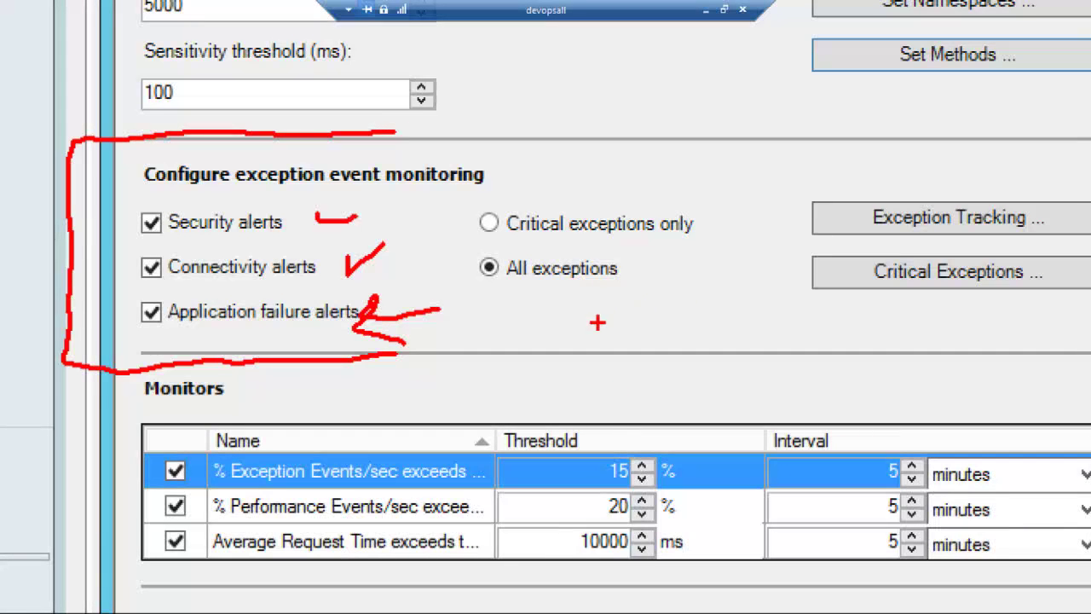
mouse_move(717, 162)
mouse_down()
mouse_move(708, 242)
mouse_move(607, 198)
mouse_move(461, 223)
mouse_move(590, 249)
mouse_move(731, 236)
mouse_up()
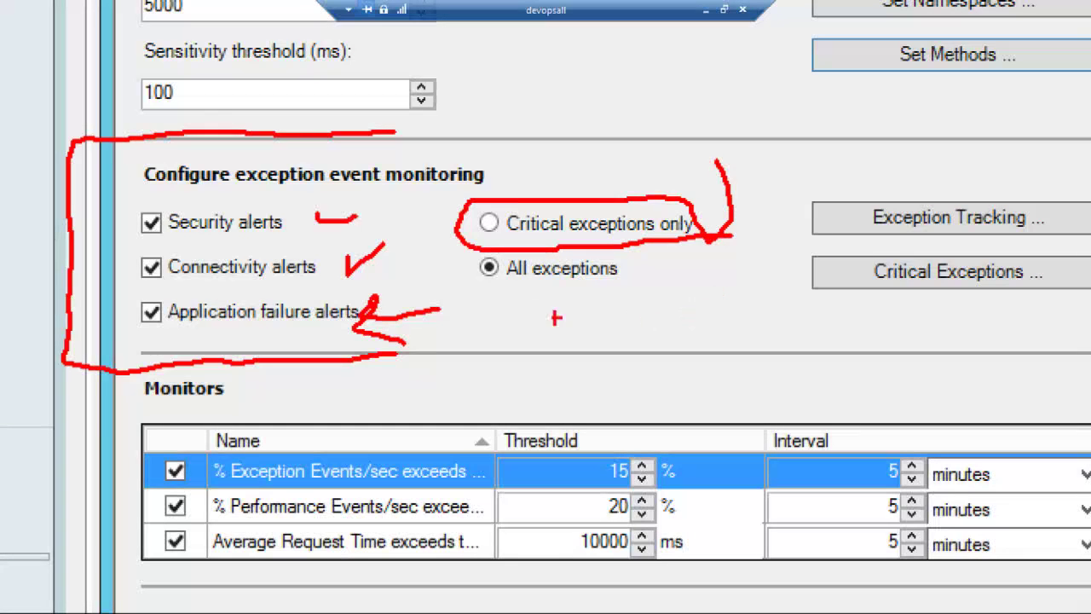
drag(508, 295, 587, 289)
mouse_move(477, 304)
mouse_down()
mouse_move(563, 309)
mouse_move(597, 343)
mouse_up()
key(e)
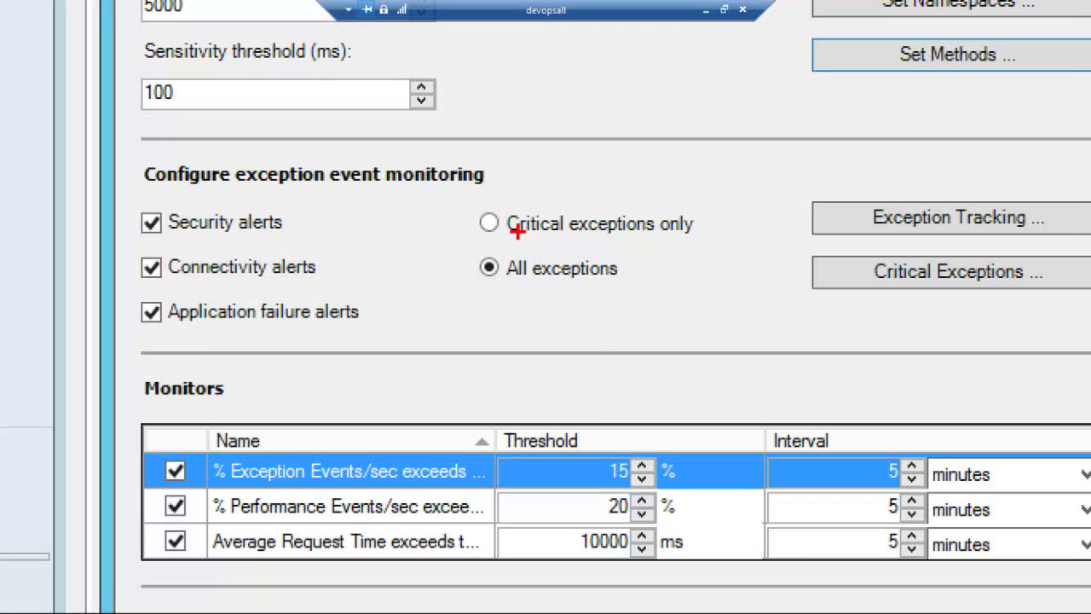
drag(512, 244, 660, 253)
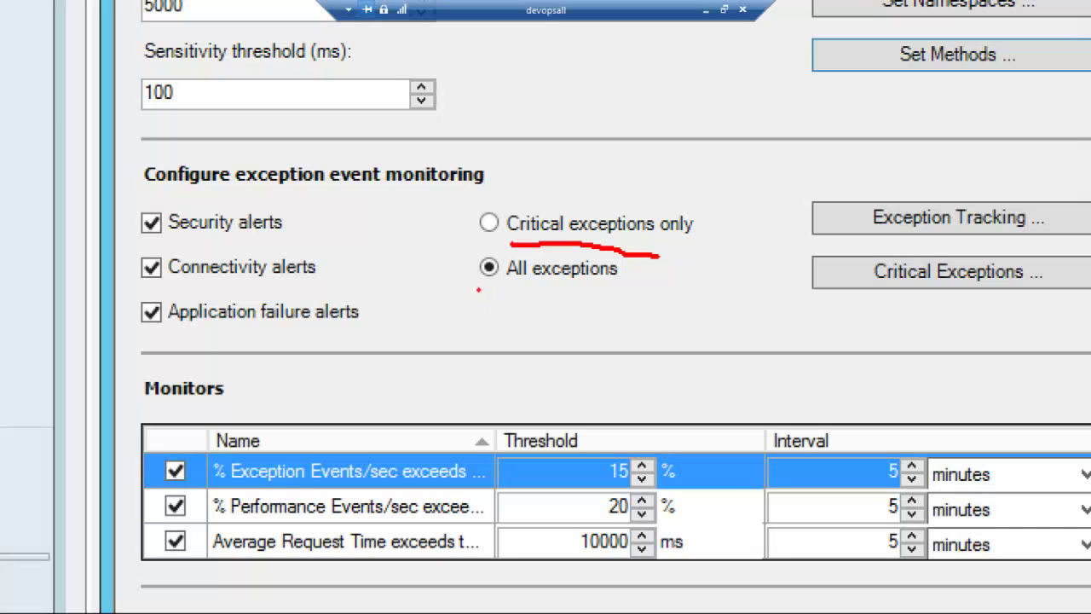
drag(478, 288, 625, 298)
mouse_move(578, 189)
mouse_down()
mouse_move(573, 238)
mouse_move(597, 176)
mouse_move(578, 184)
mouse_move(613, 210)
mouse_move(648, 193)
mouse_move(671, 208)
mouse_move(691, 192)
mouse_move(763, 220)
mouse_up()
drag(722, 288, 802, 291)
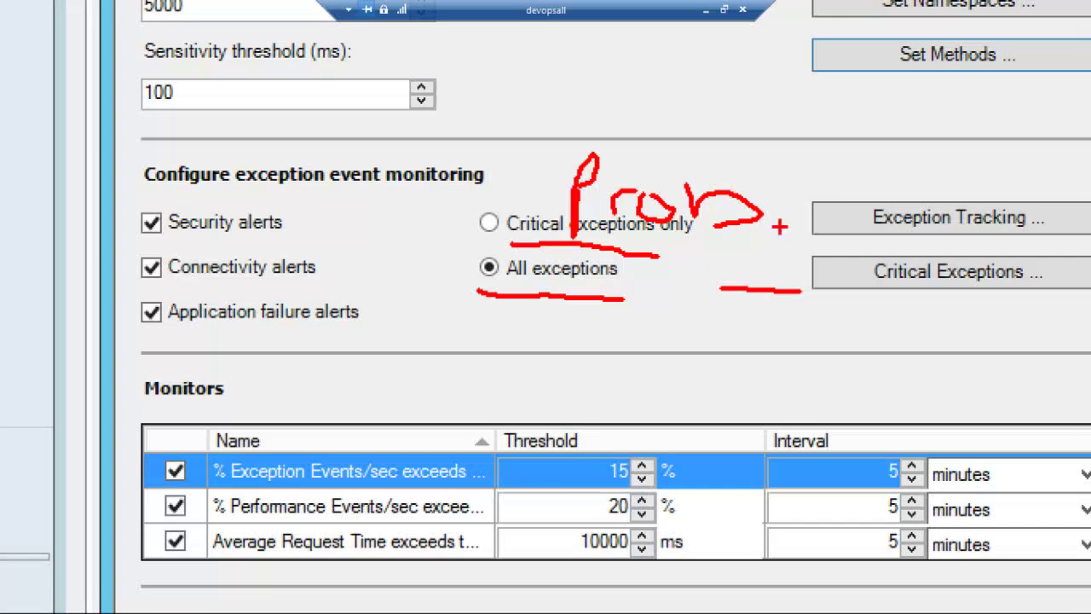
key(Escape)
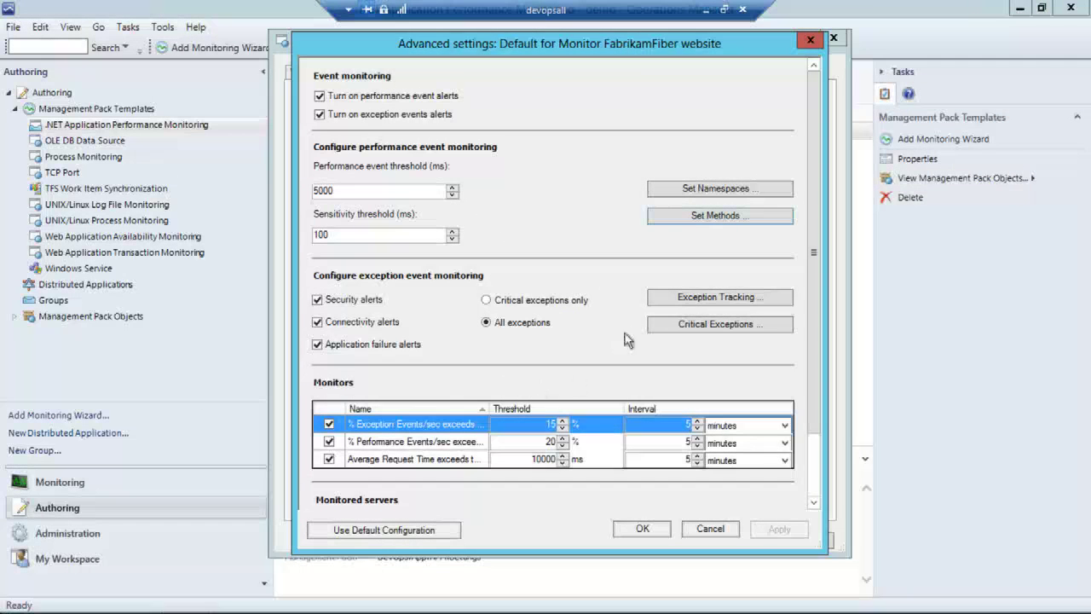
- View the exception tracking list and the settings of its all-namespaces entry, and close both without changes
click(684, 299)
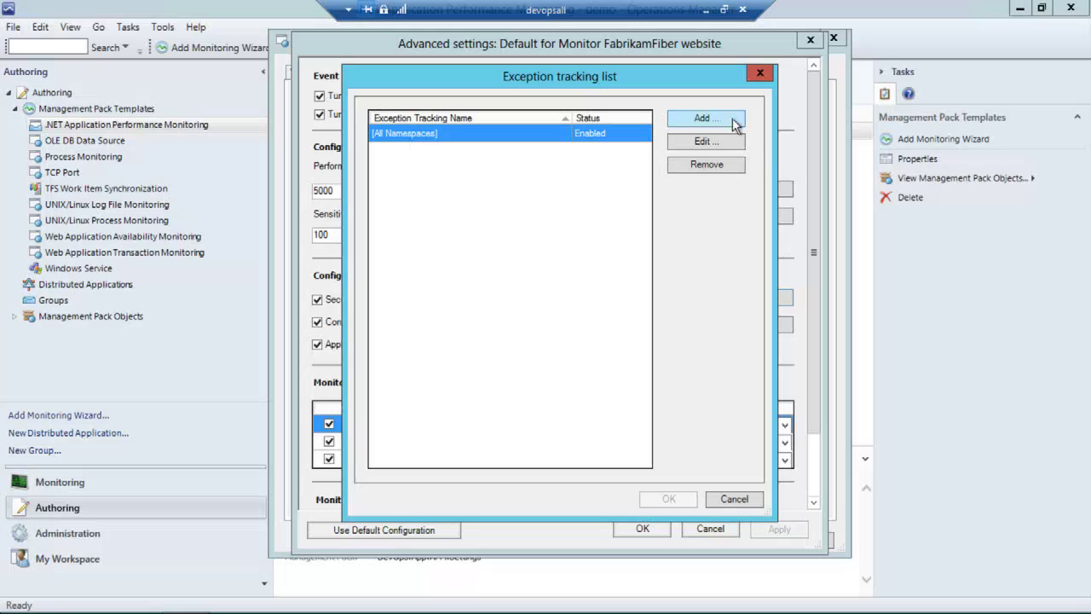
click(721, 145)
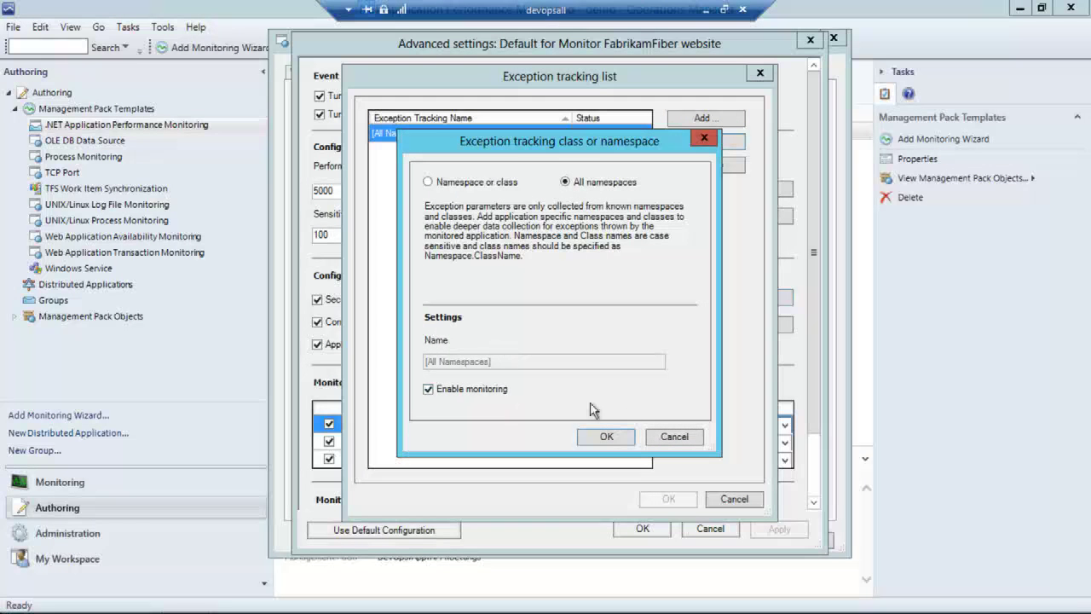
click(670, 439)
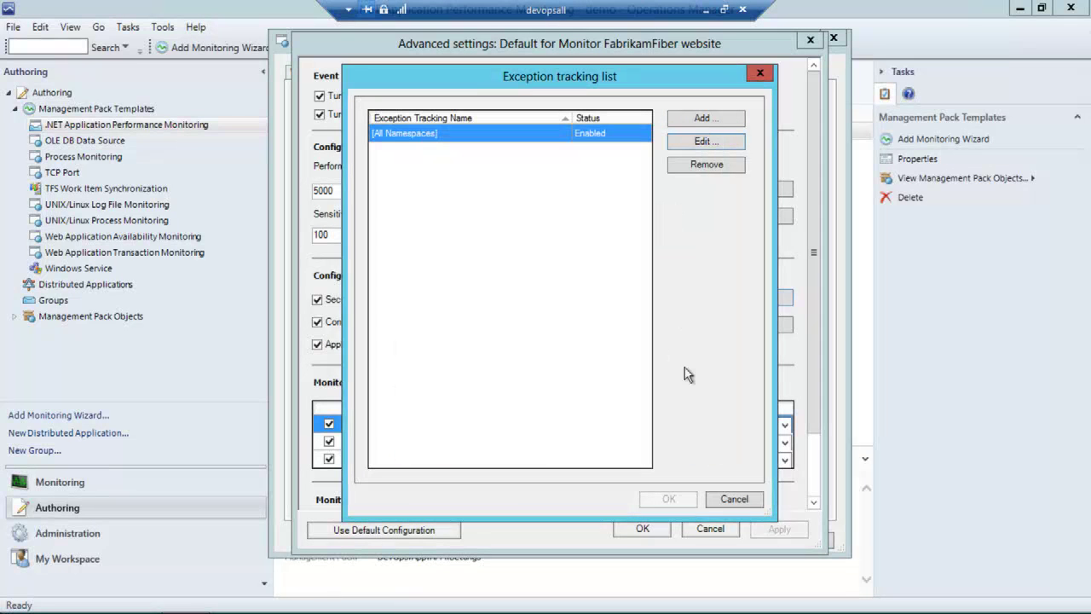
click(735, 499)
- View the critical exception handlers list and its form for adding a handler, and close both without adding anything
click(744, 323)
click(701, 120)
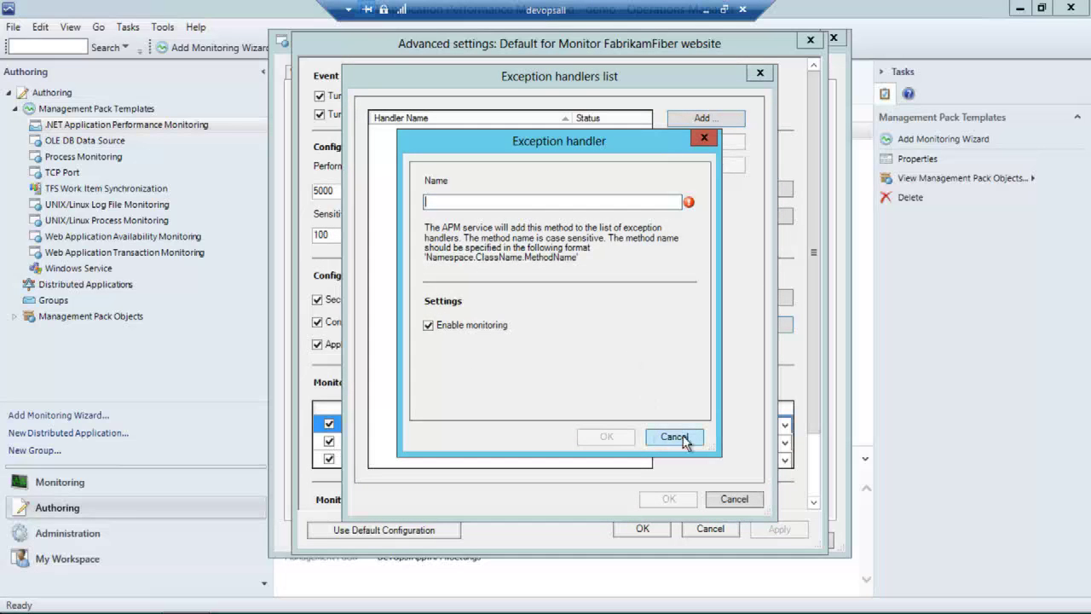
click(674, 437)
click(735, 500)
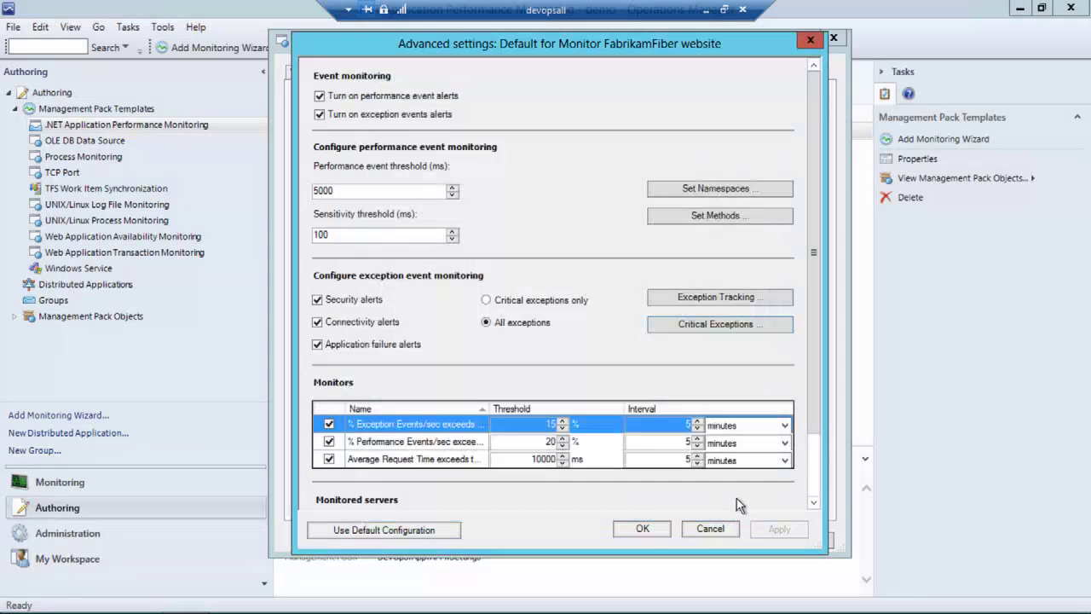
- Examine the monitor thresholds and the monitored servers section, and close the advanced server-side settings without changes
scroll(583, 366, down, 2)
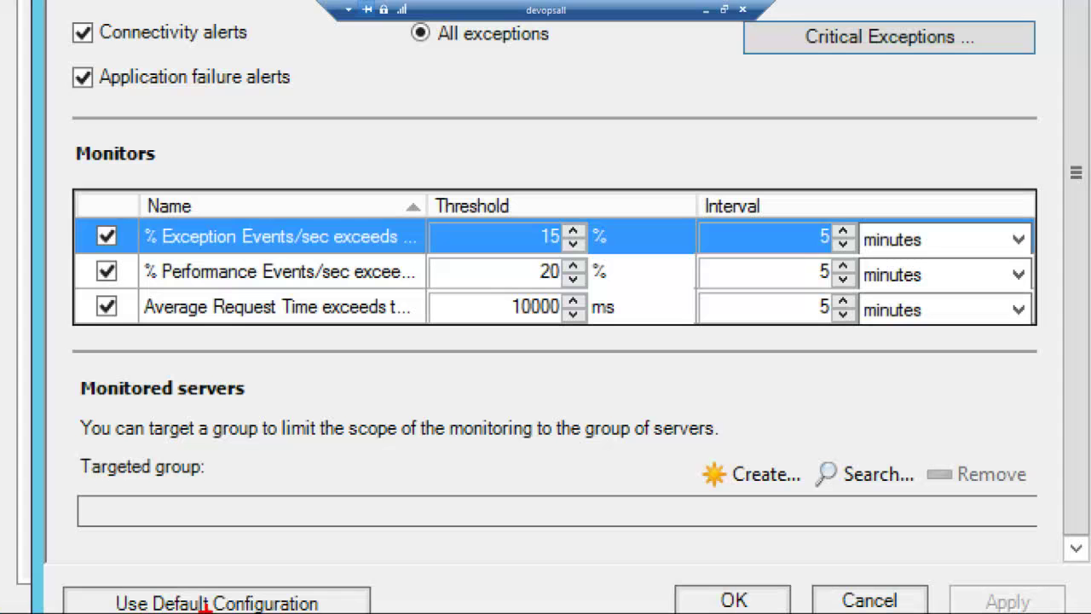
mouse_move(86, 429)
mouse_down()
mouse_move(46, 563)
mouse_move(134, 563)
mouse_up()
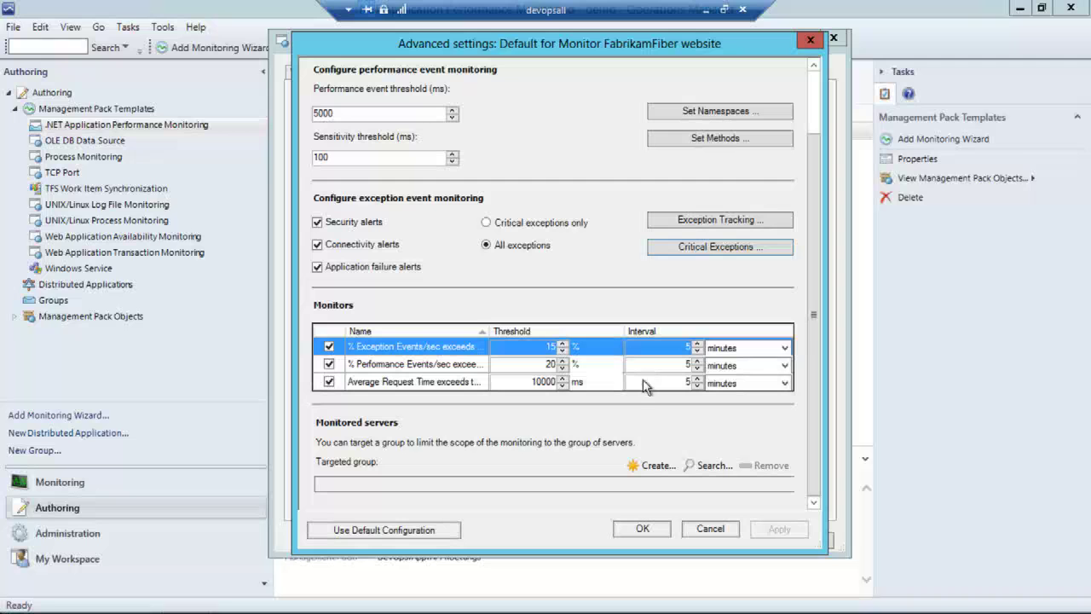
click(704, 525)
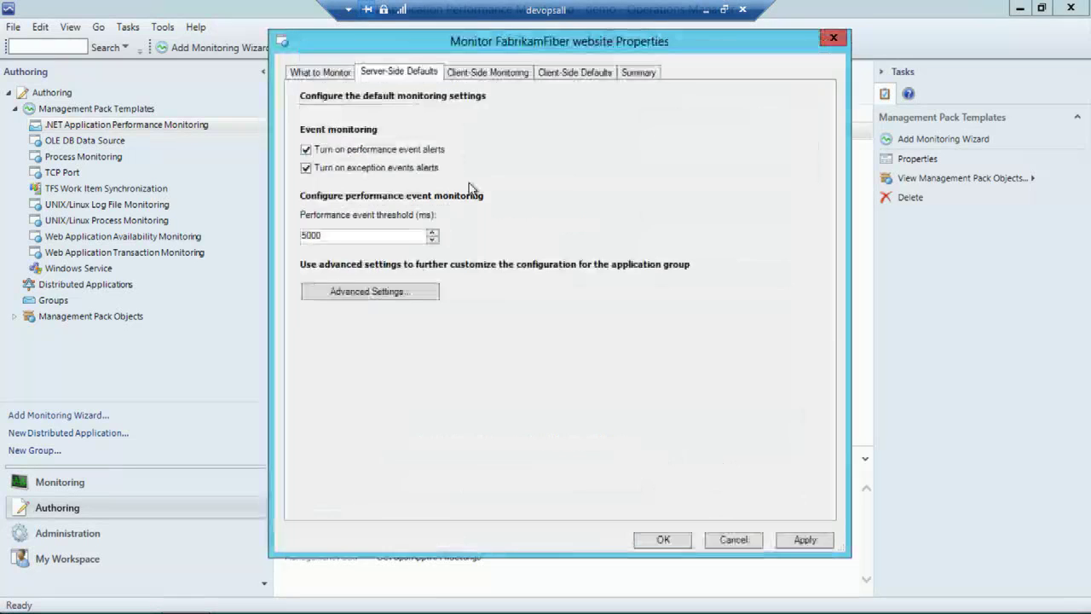
- Return to the monitored application components and open the custom settings of the FabrikamFiber.Web component
click(319, 72)
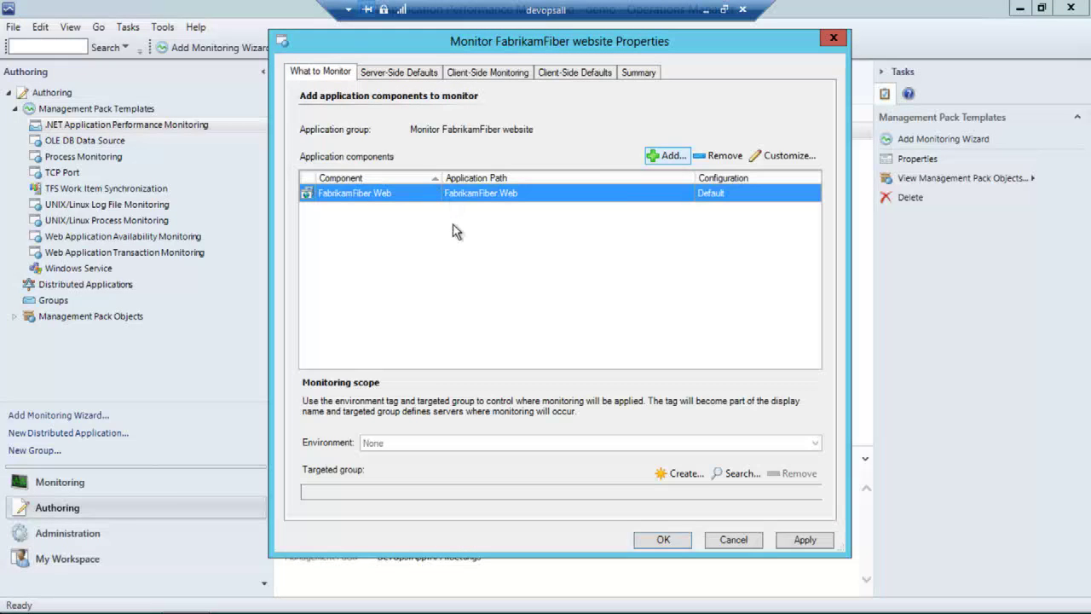
click(403, 194)
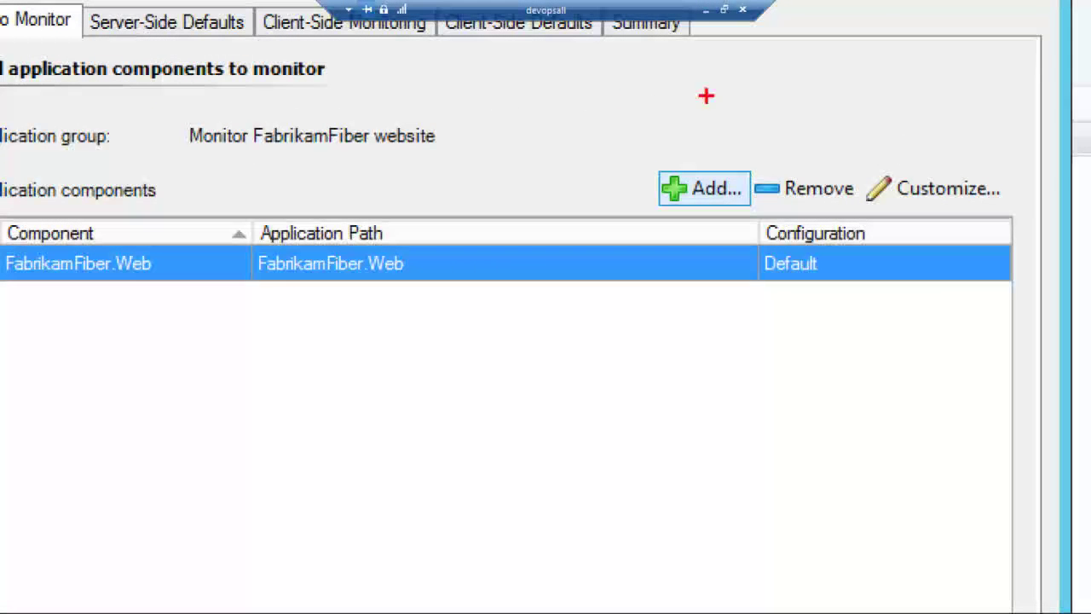
mouse_move(910, 67)
mouse_down()
mouse_move(920, 198)
mouse_move(895, 163)
mouse_move(926, 181)
mouse_up()
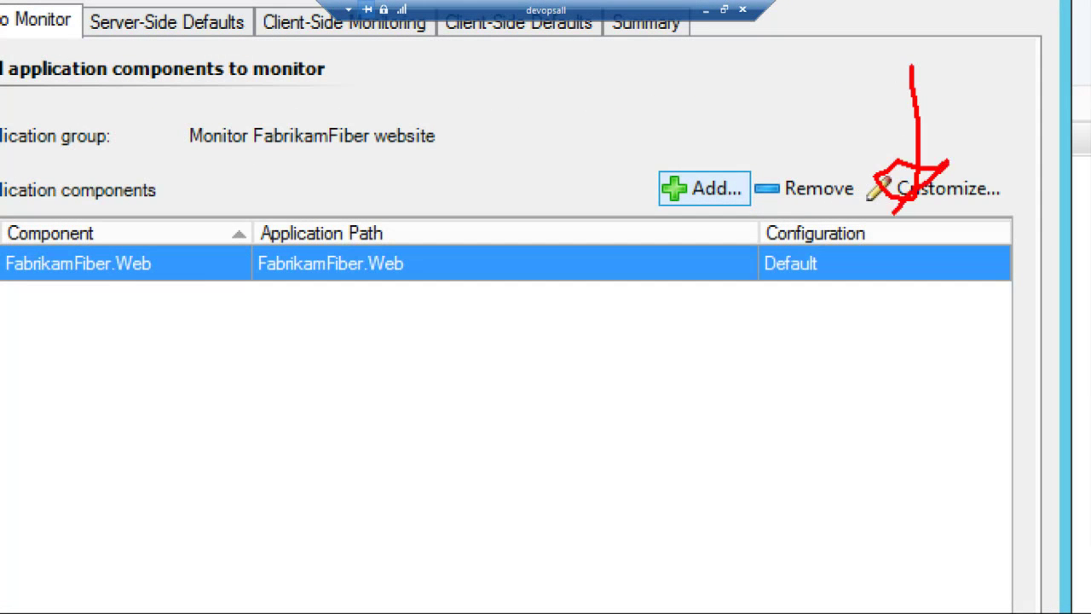
key(Escape)
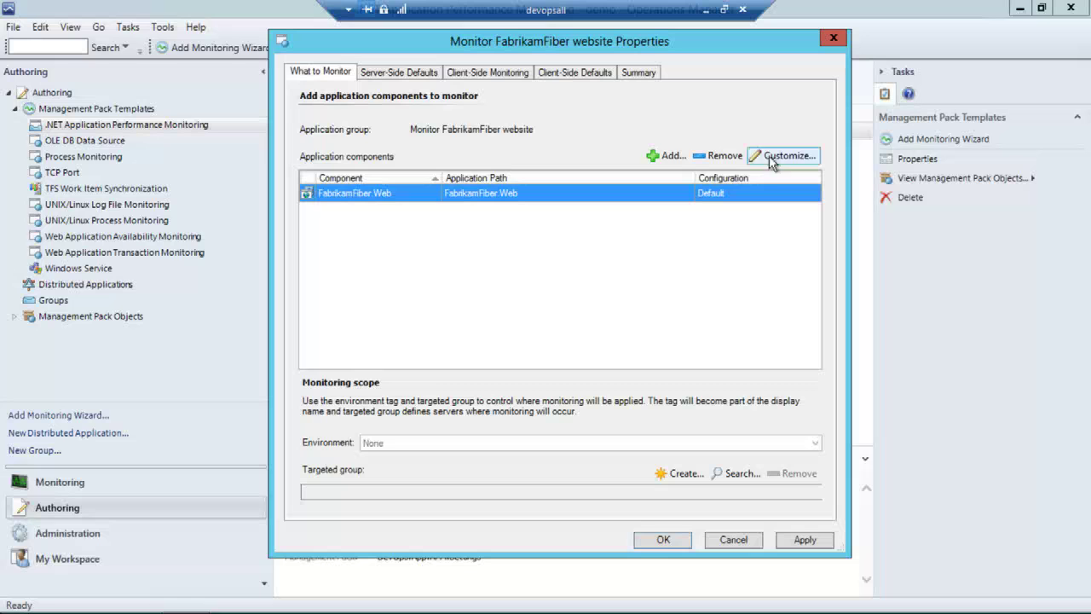
click(780, 154)
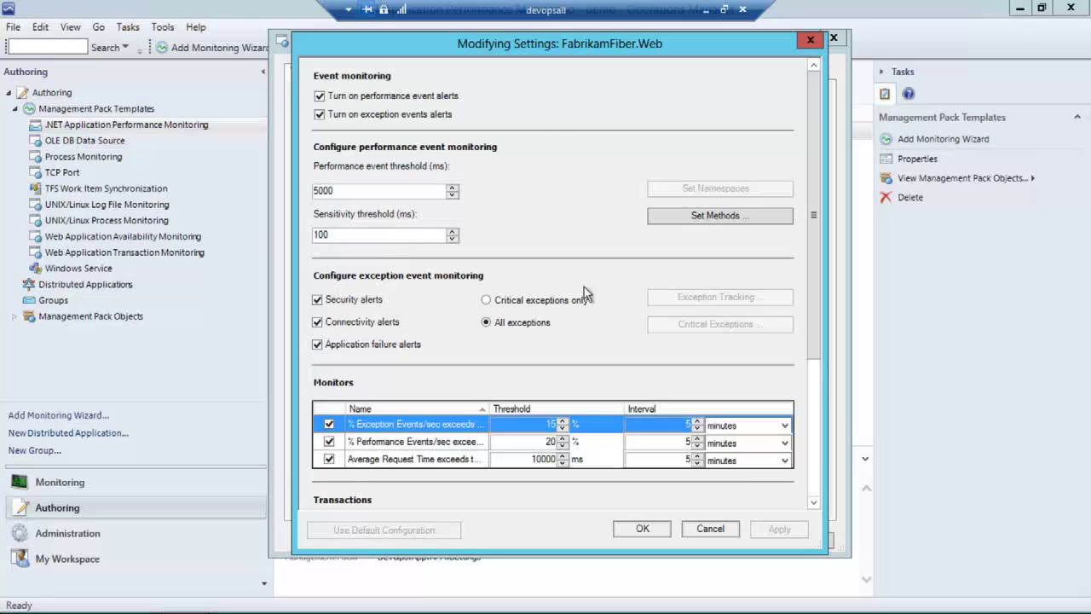
- View the transaction types that can be added to the component, and close its custom settings without changes
scroll(734, 282, down, 3)
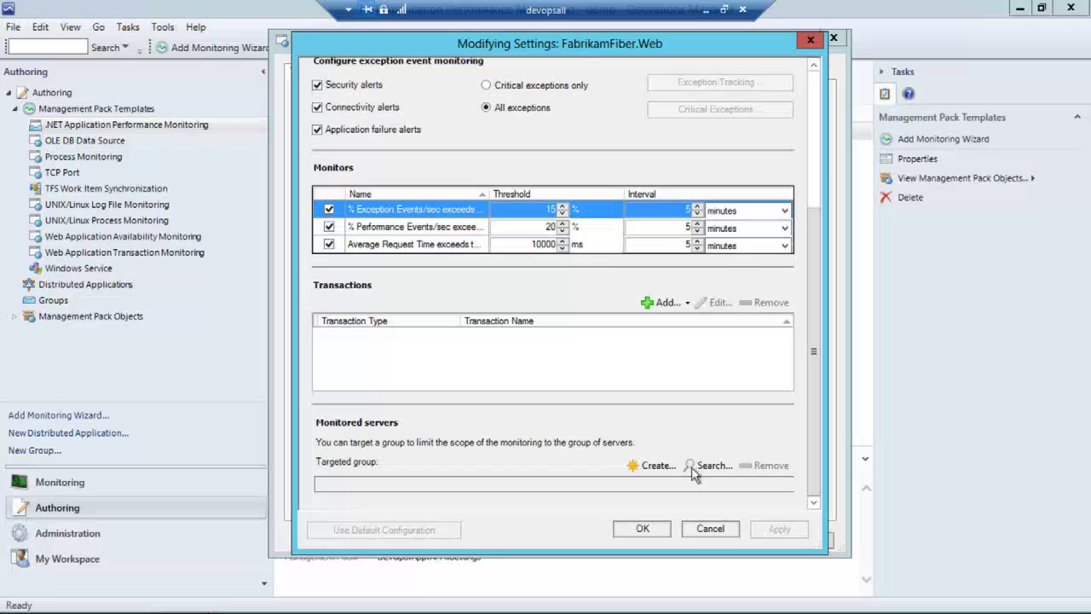
click(664, 305)
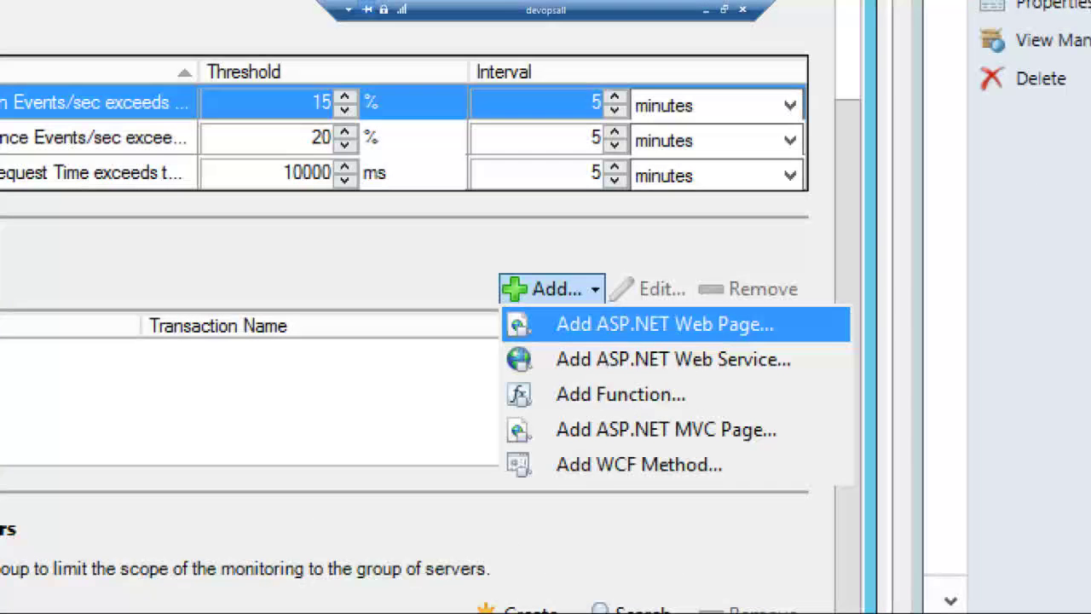
mouse_move(803, 237)
mouse_down()
mouse_move(892, 418)
mouse_move(838, 546)
mouse_move(726, 556)
mouse_up()
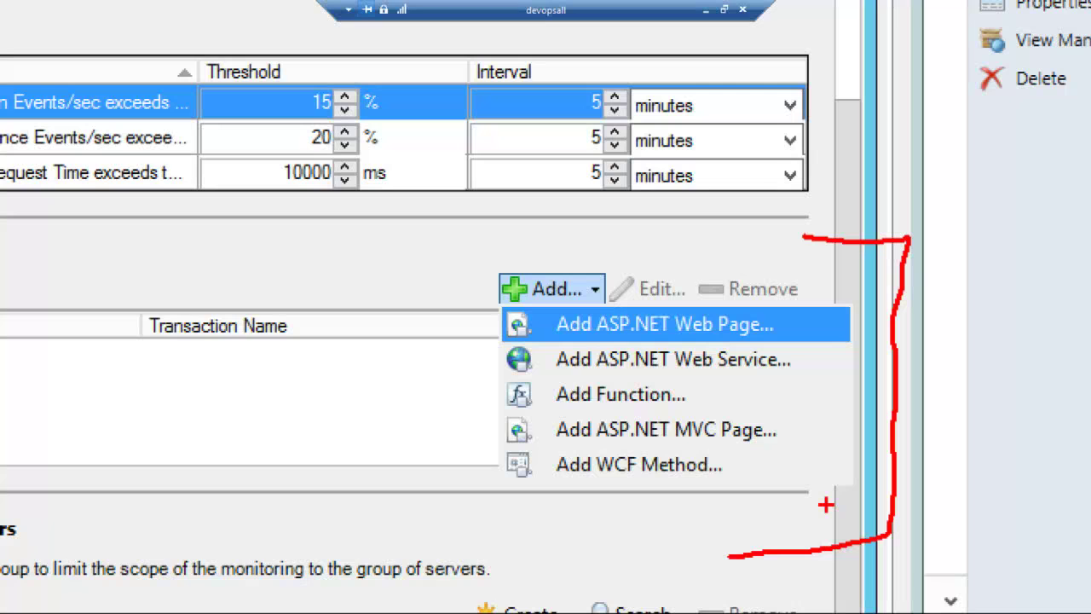
key(Escape)
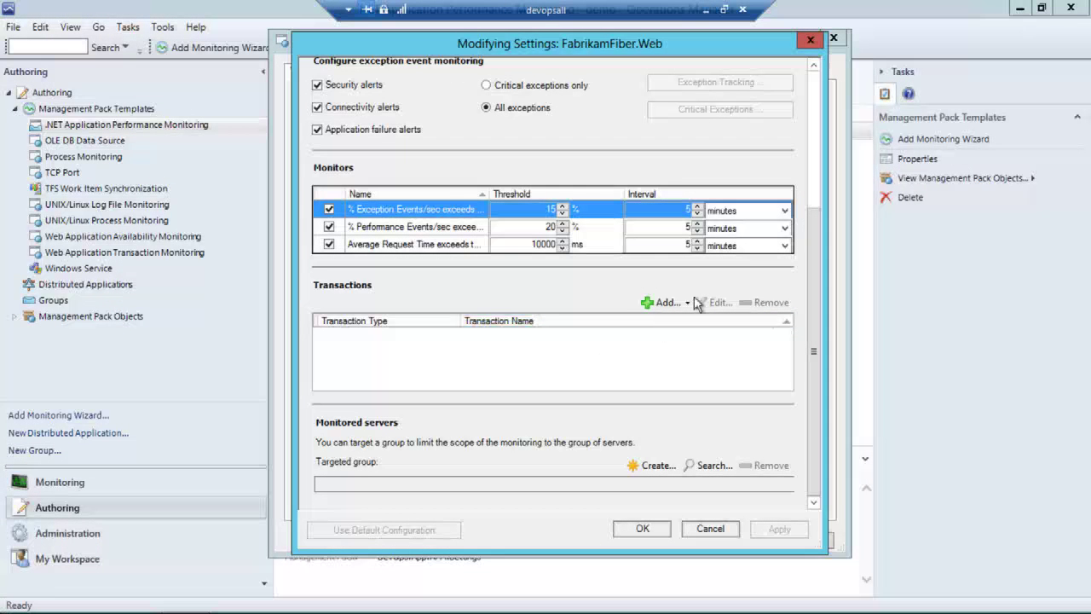
click(710, 528)
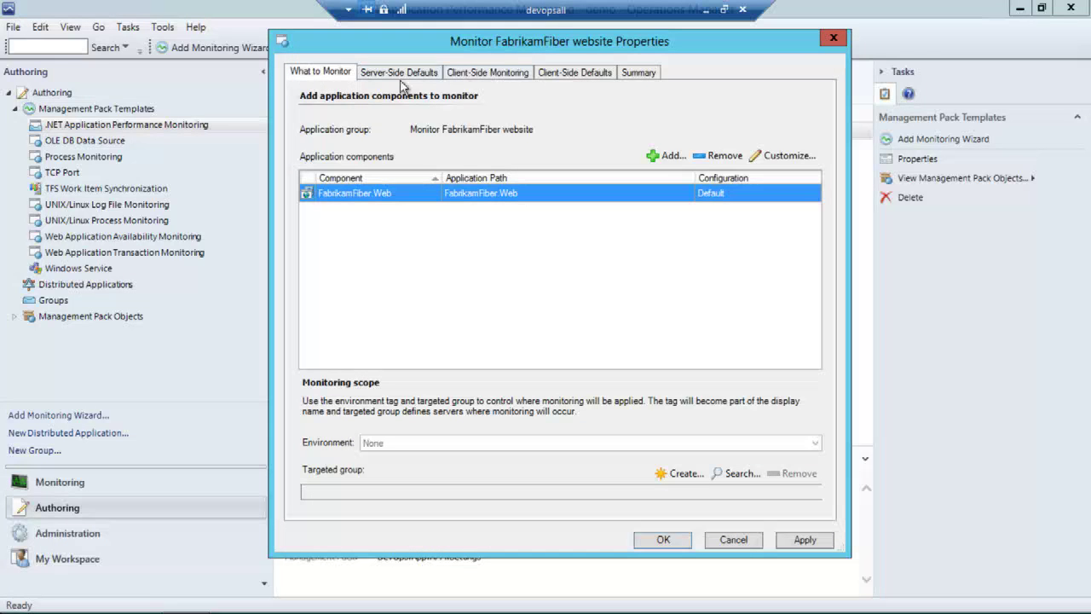
- View the client-side monitoring components, and examine the client-side default thresholds and IP address filter
click(493, 74)
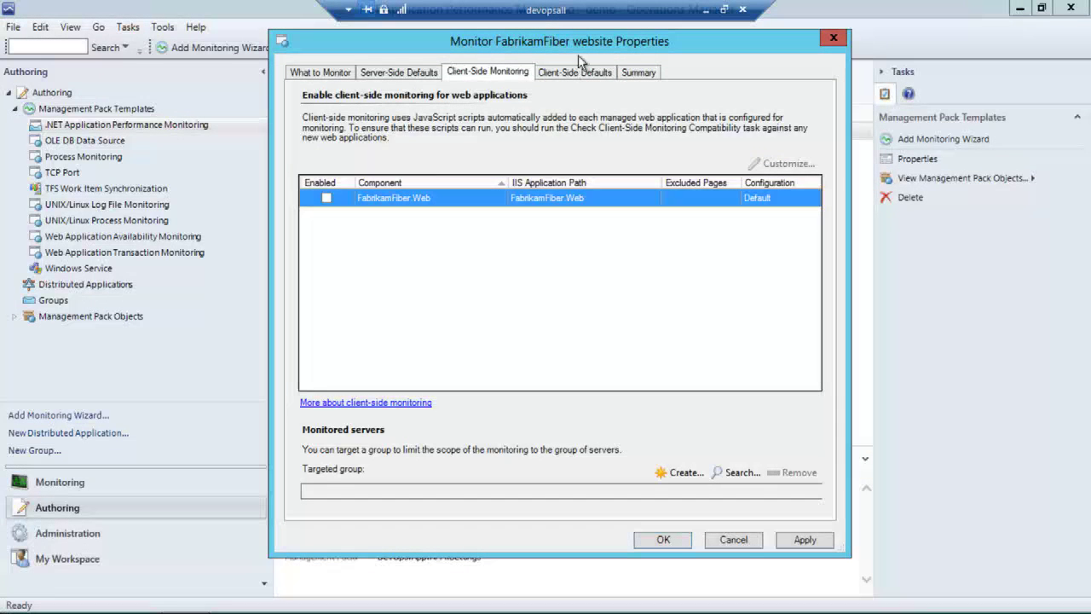
click(602, 72)
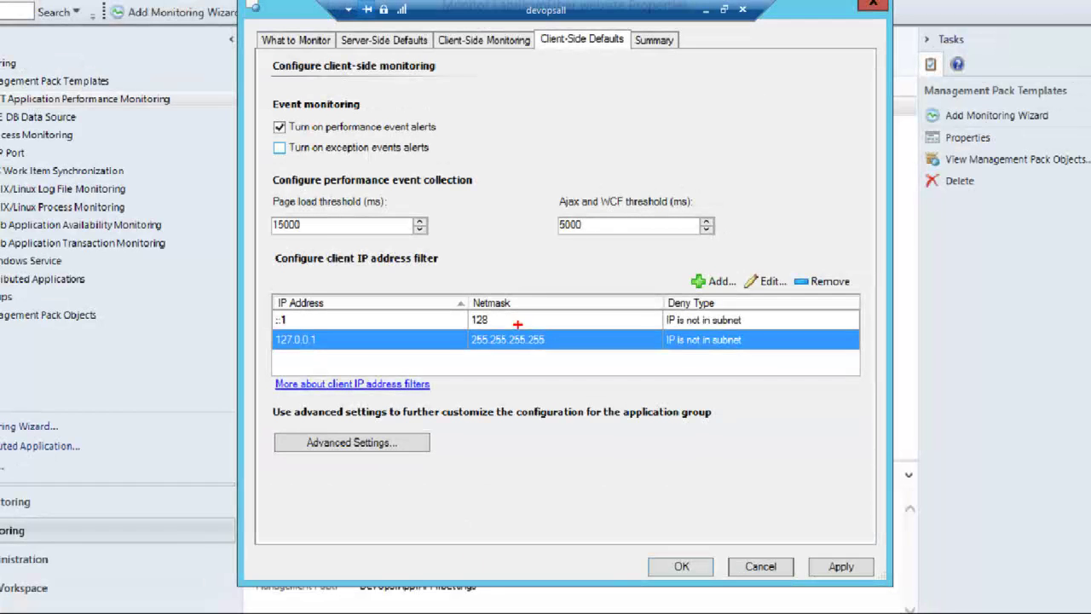
drag(491, 303, 519, 324)
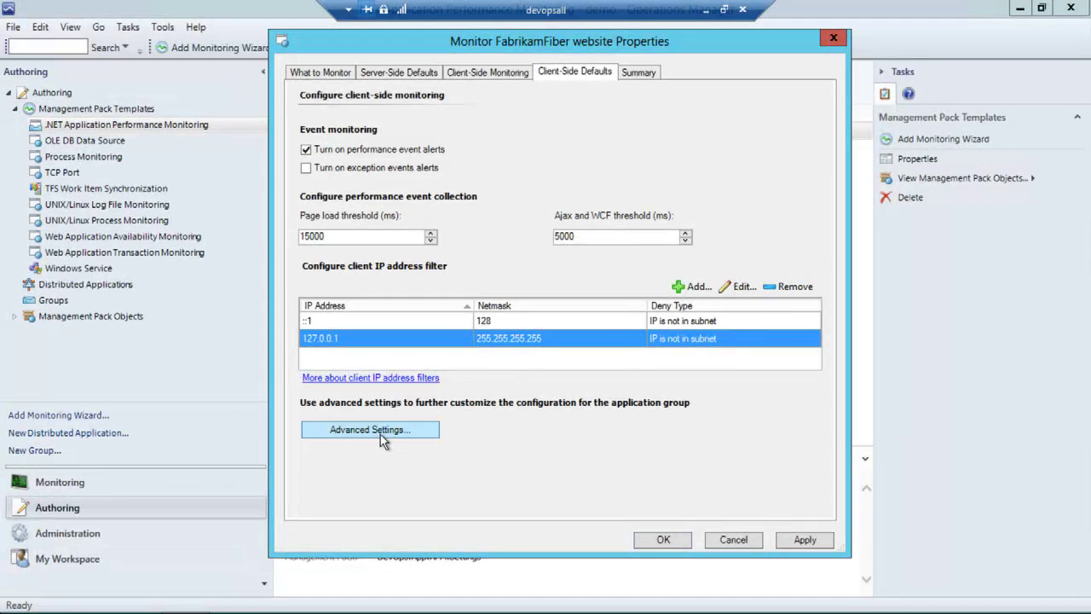
- Open the advanced client-side settings and examine the data collection items and load balancer settings
click(381, 432)
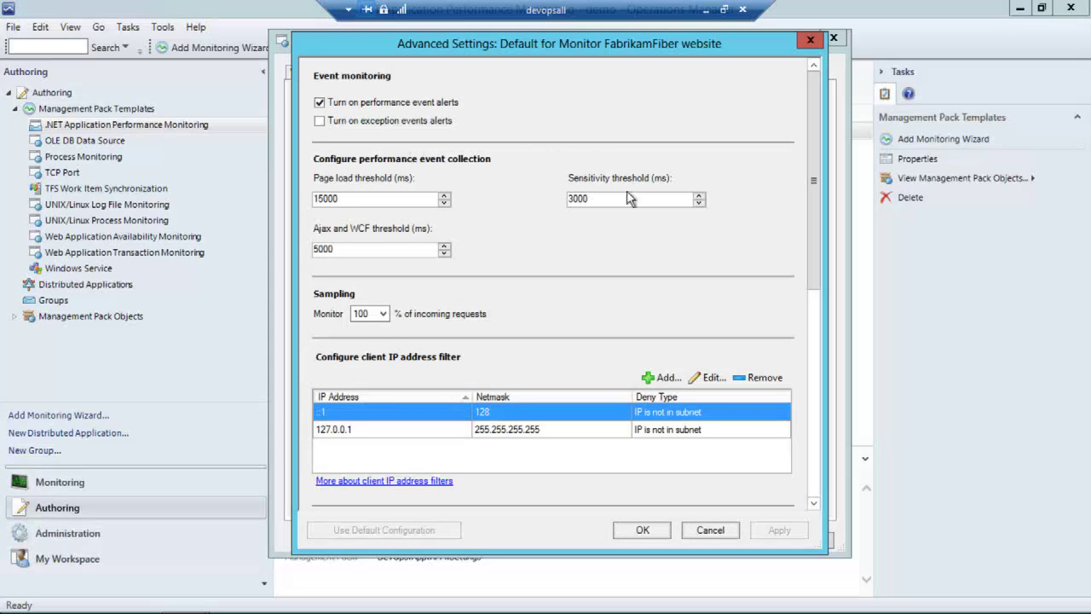
drag(810, 232, 826, 456)
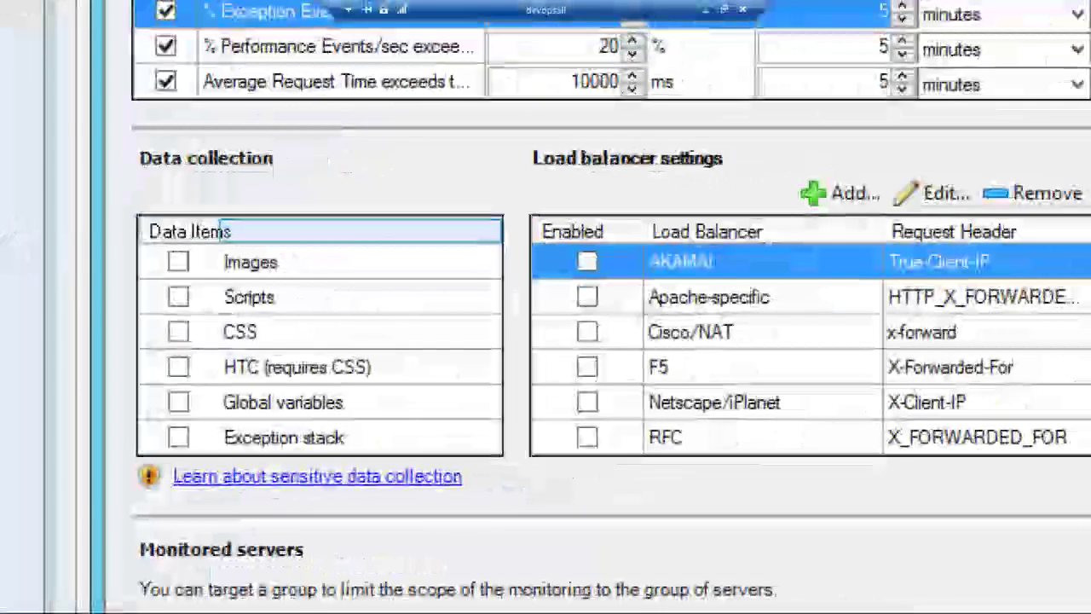
mouse_move(105, 139)
mouse_down()
mouse_move(120, 180)
mouse_move(113, 517)
mouse_up()
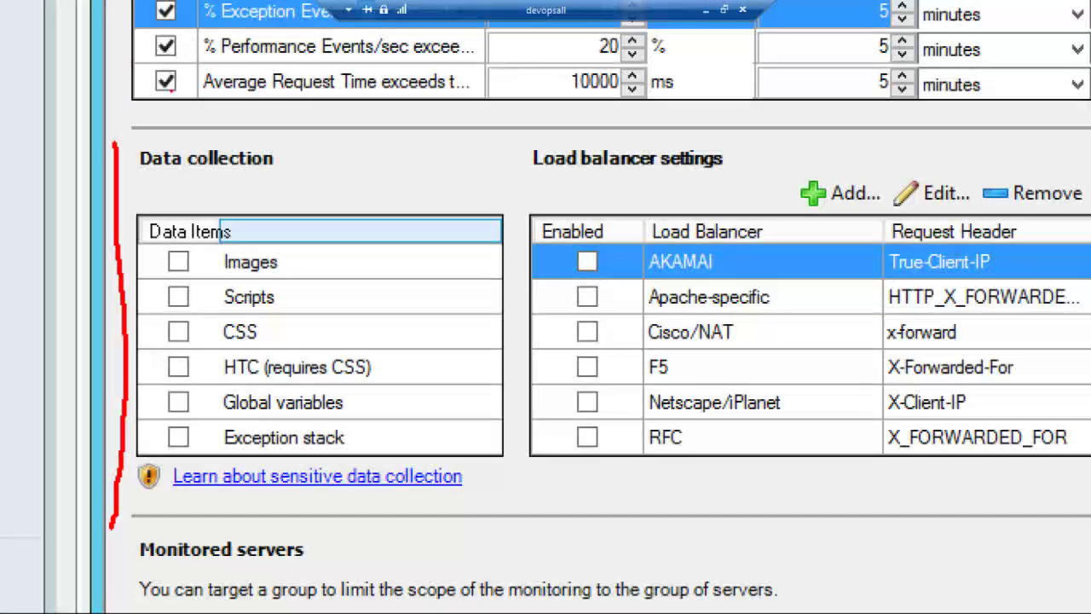
mouse_move(138, 140)
mouse_down()
mouse_move(365, 157)
mouse_move(682, 146)
mouse_up()
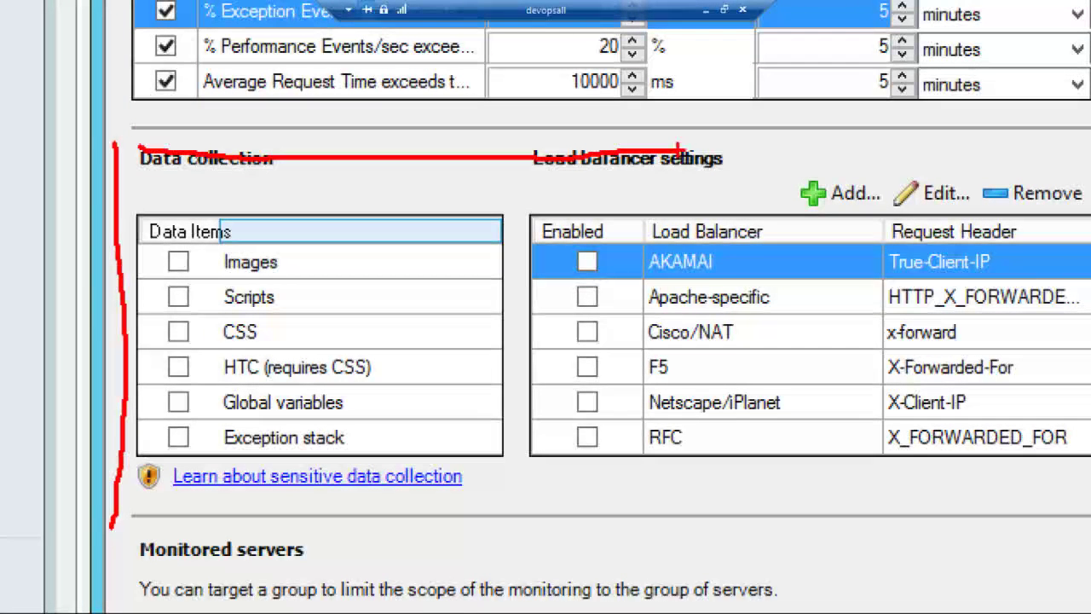
key(e)
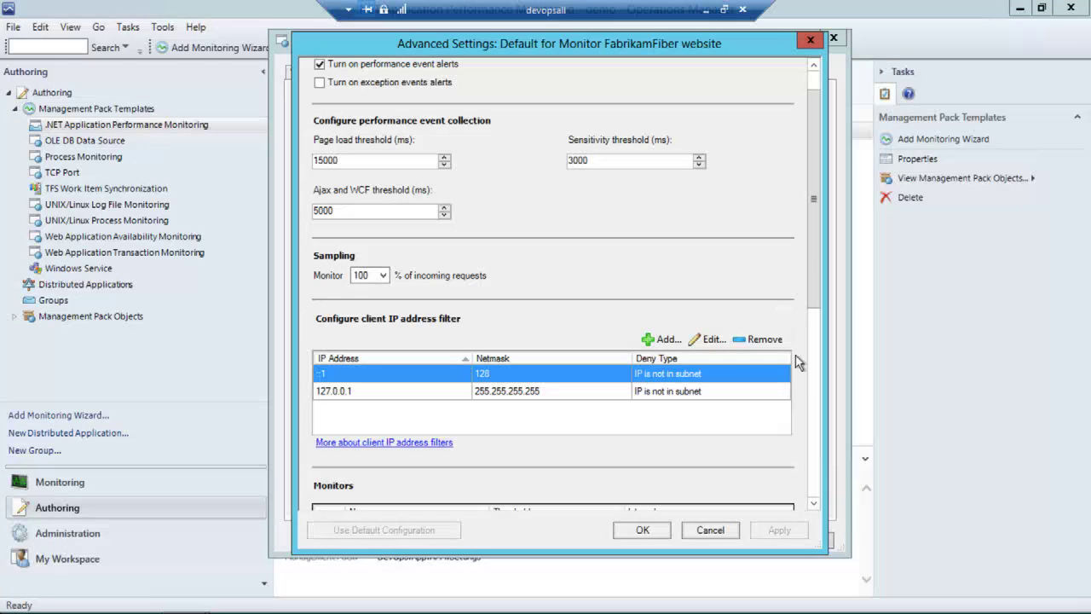
- Enable collection of Images and Scripts in the client-side data collection items
click(813, 433)
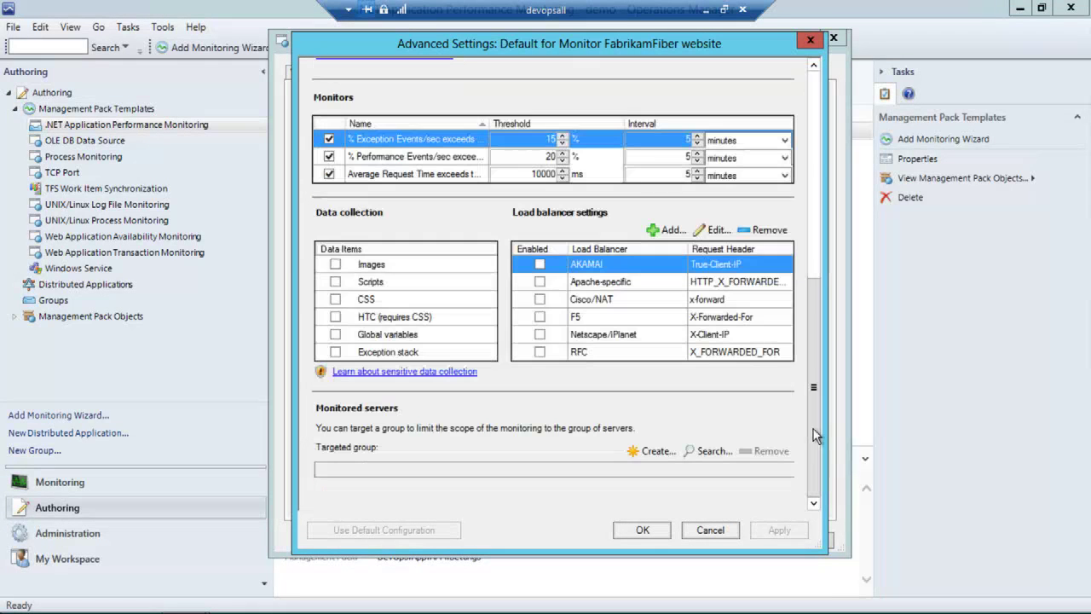
click(335, 264)
click(336, 282)
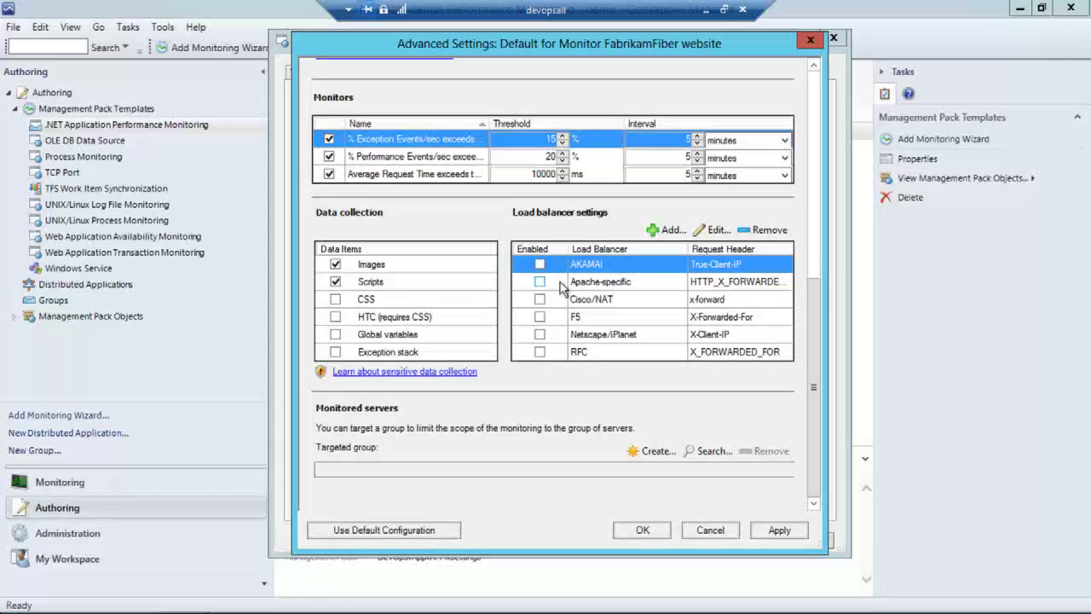
- View the client IP header definition of the AKAMAI load balancer and close it without changes
click(618, 300)
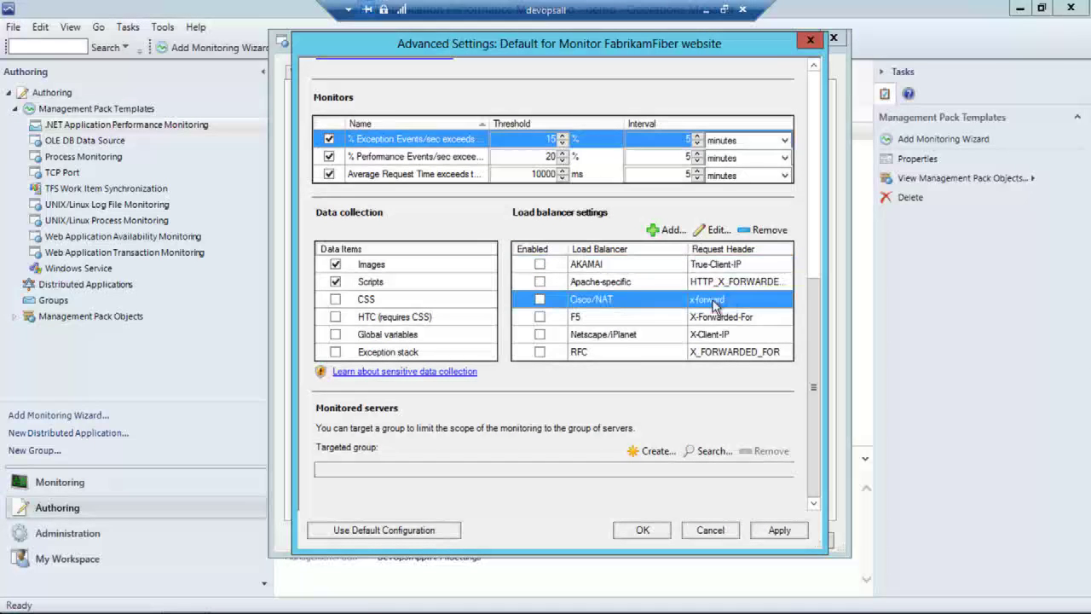
click(618, 266)
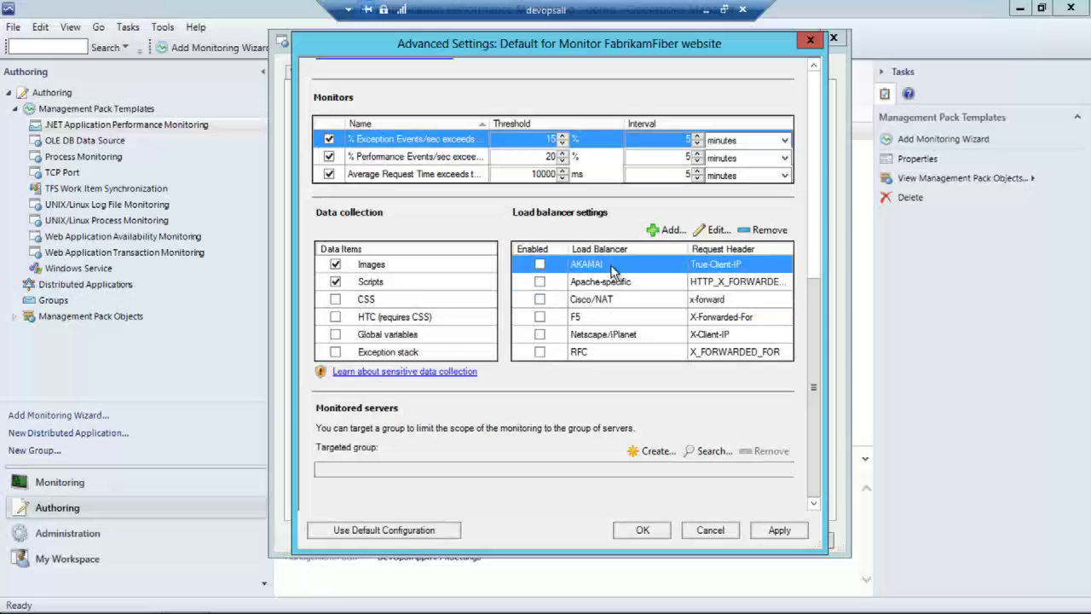
click(716, 230)
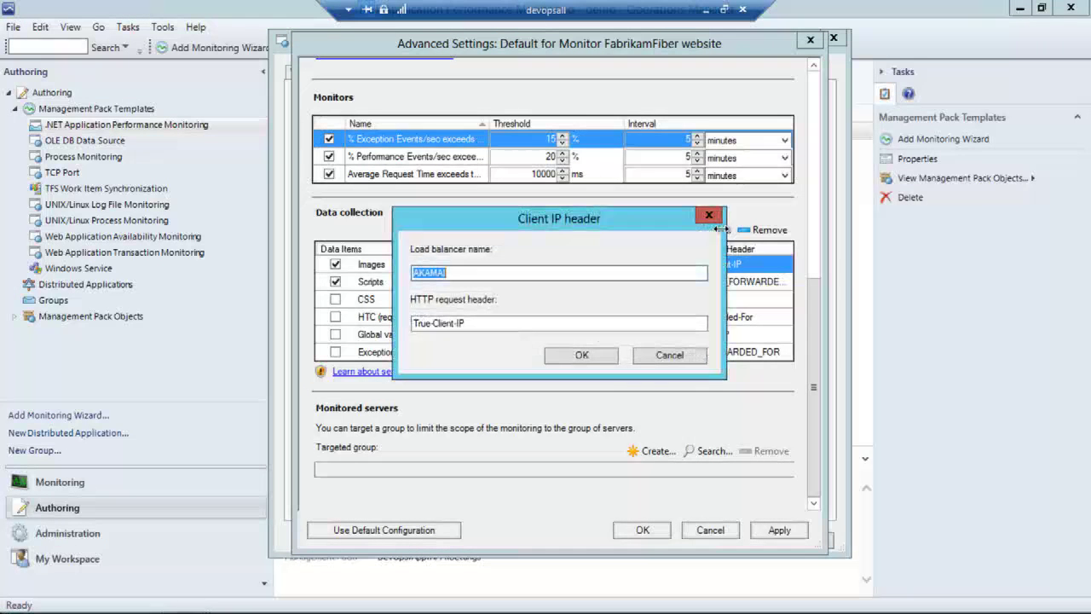
click(674, 361)
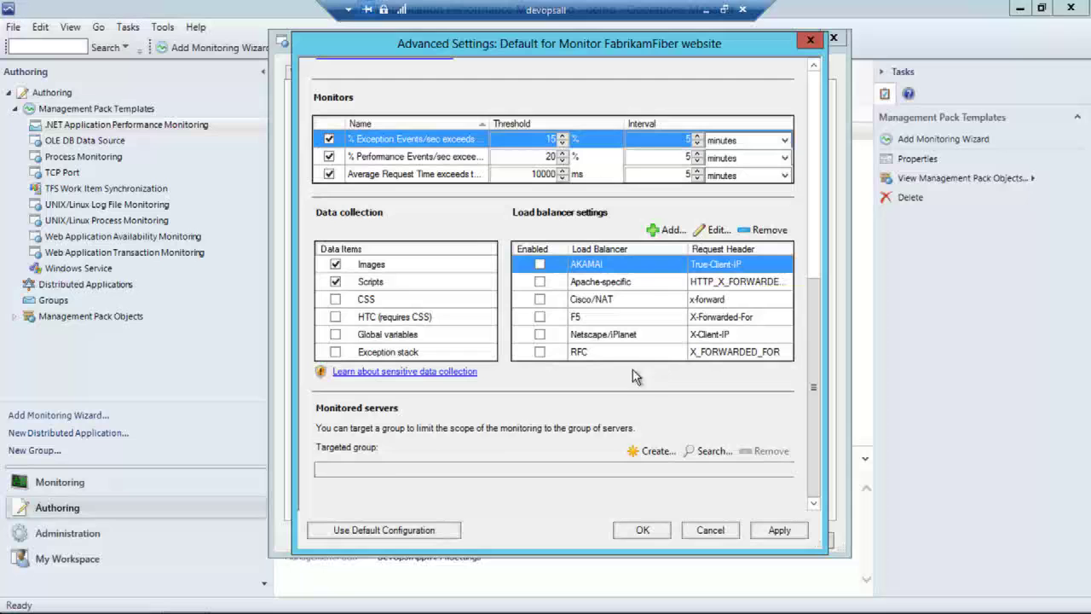
- Close the advanced client-side settings and discard the changes made there
click(409, 469)
click(728, 530)
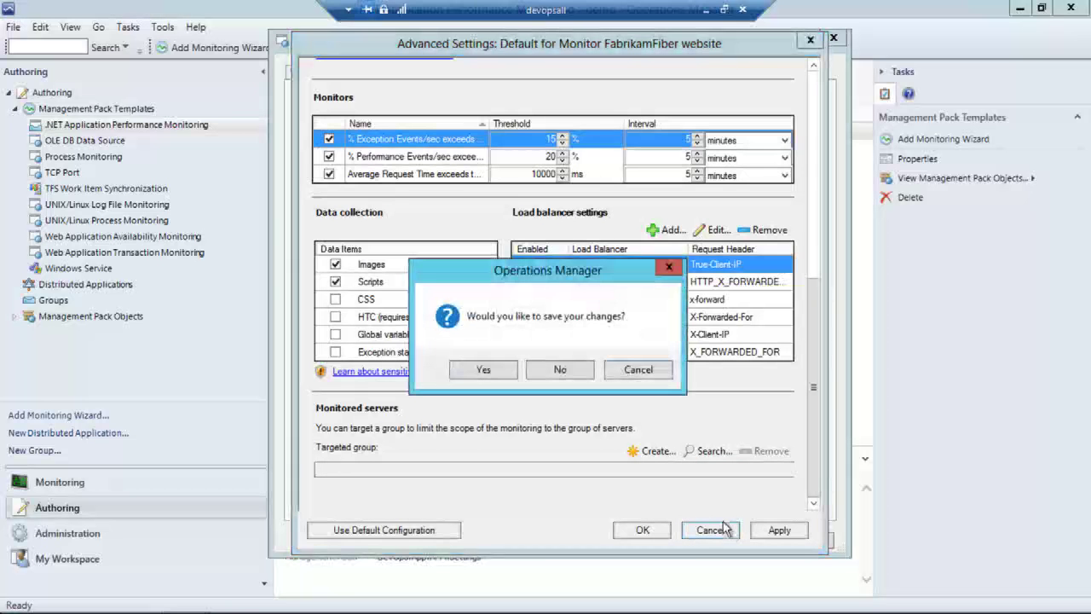
click(559, 369)
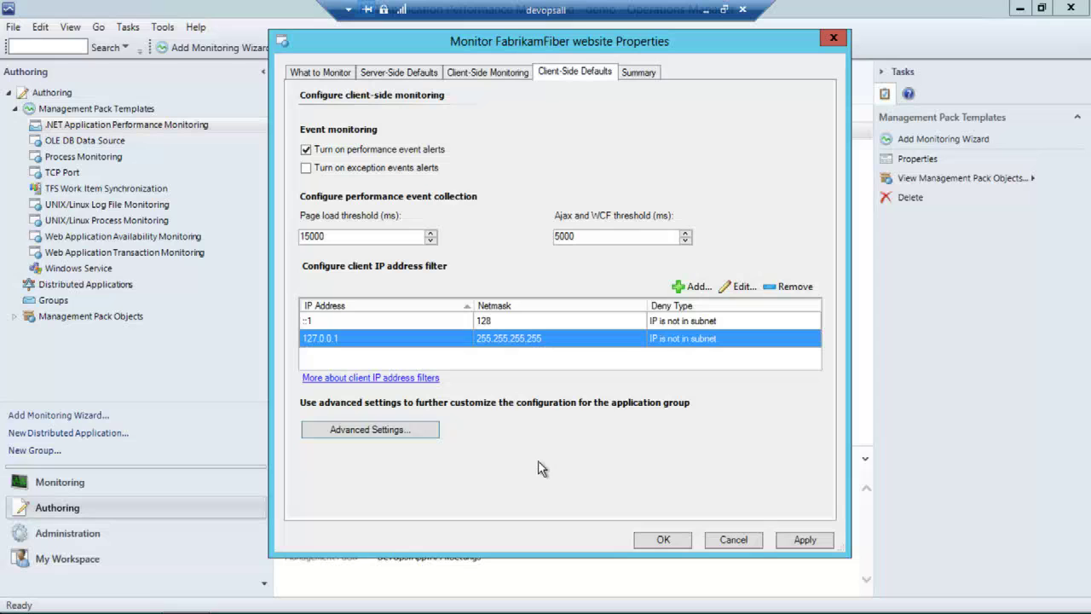
- Enable client-side monitoring for FabrikamFiber.Web, examine its customization settings down to excluded pages, transactions and monitored servers, and cancel them
click(483, 75)
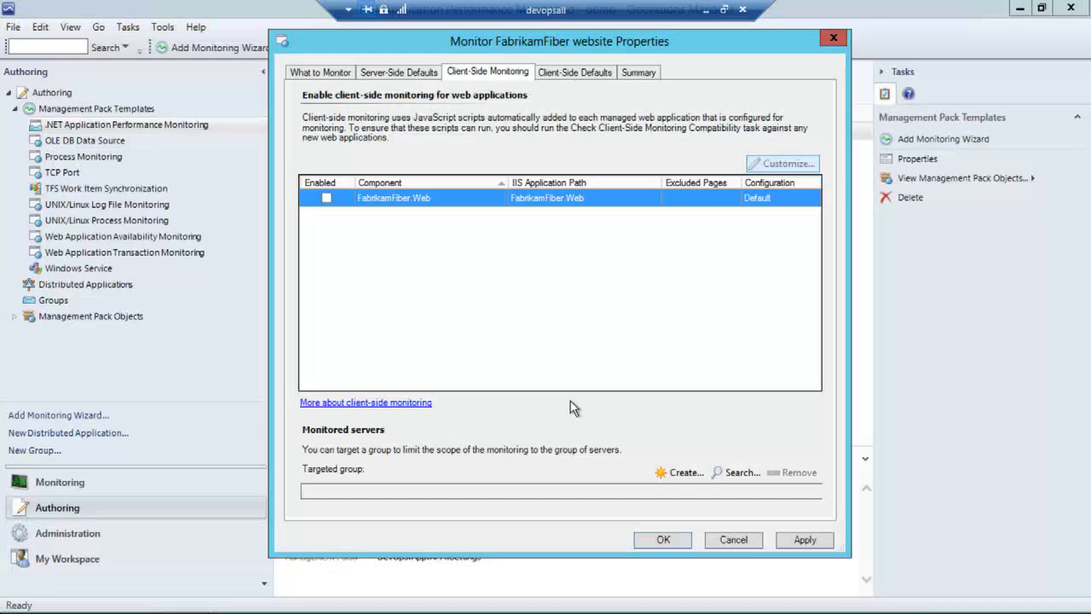
click(329, 197)
click(790, 169)
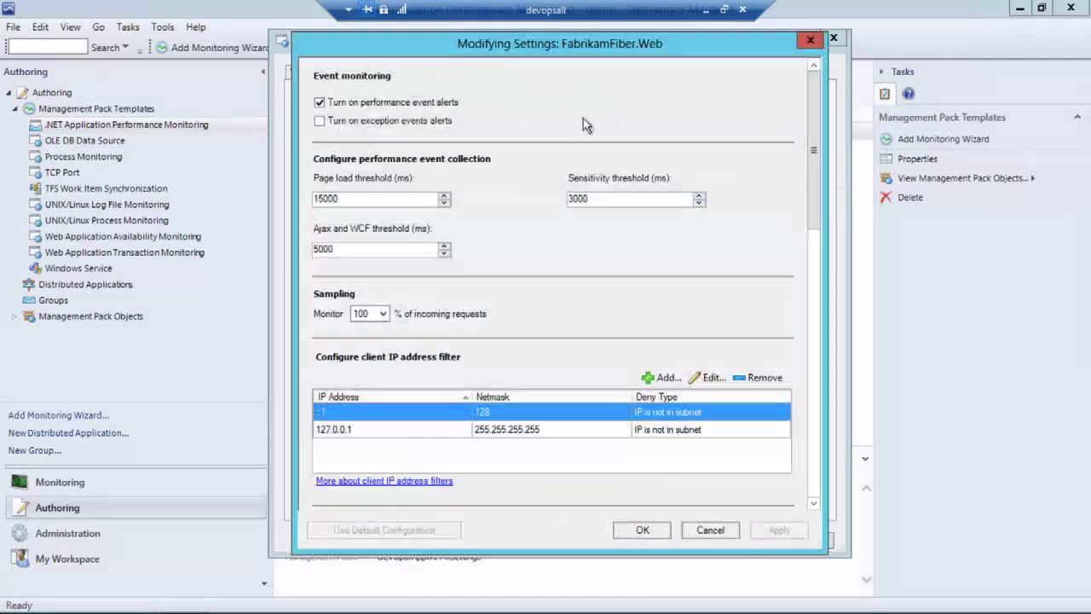
drag(499, 61, 665, 89)
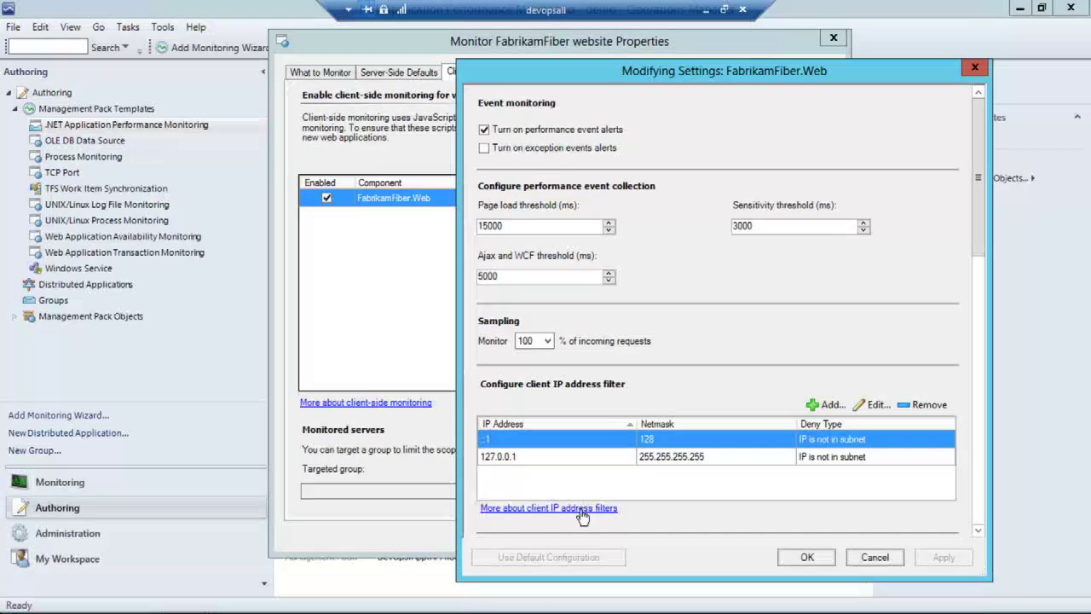
drag(985, 199, 1005, 453)
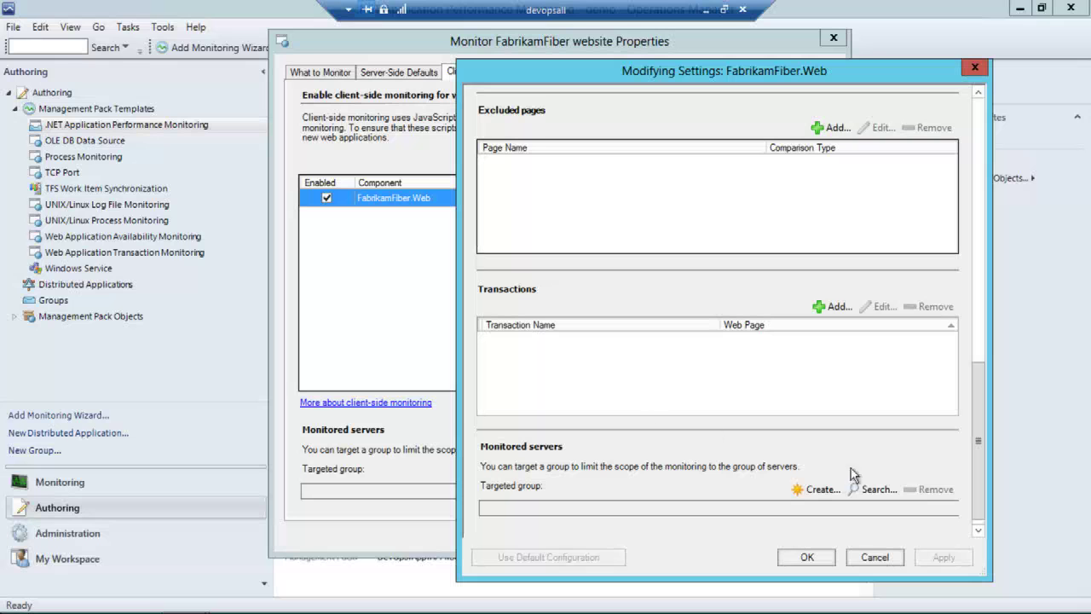
click(876, 557)
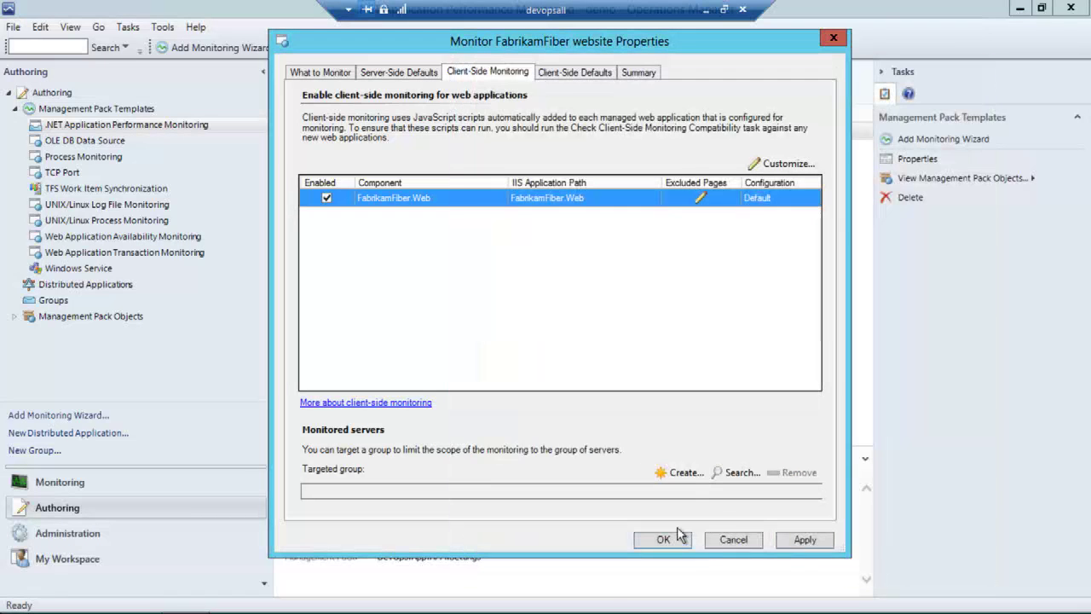
- Disable client-side monitoring for FabrikamFiber.Web again and close the website's monitoring properties without saving
click(327, 198)
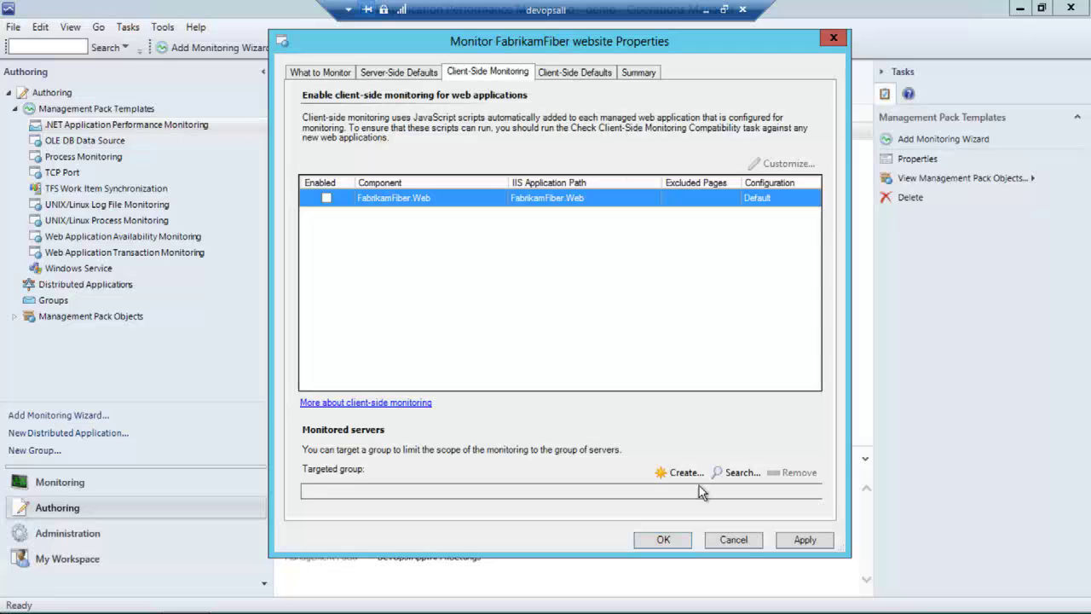
click(739, 541)
click(573, 376)
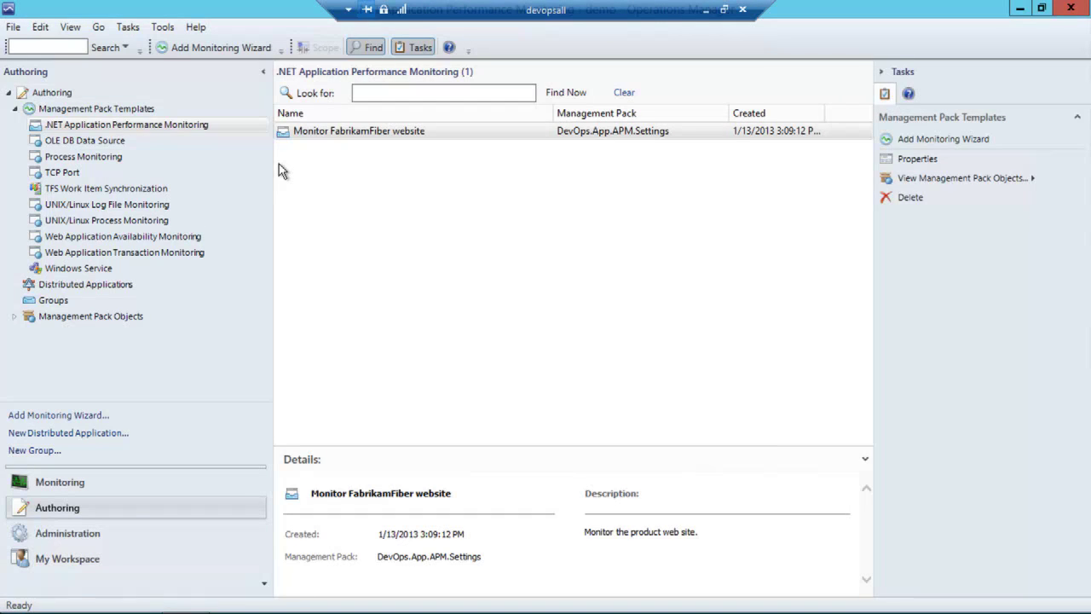
- View the component state of Monitor FabrikamFiber website under .NET Monitoring, expanding the FabrikamFiber.Web folder and widening the Display Name column
click(101, 479)
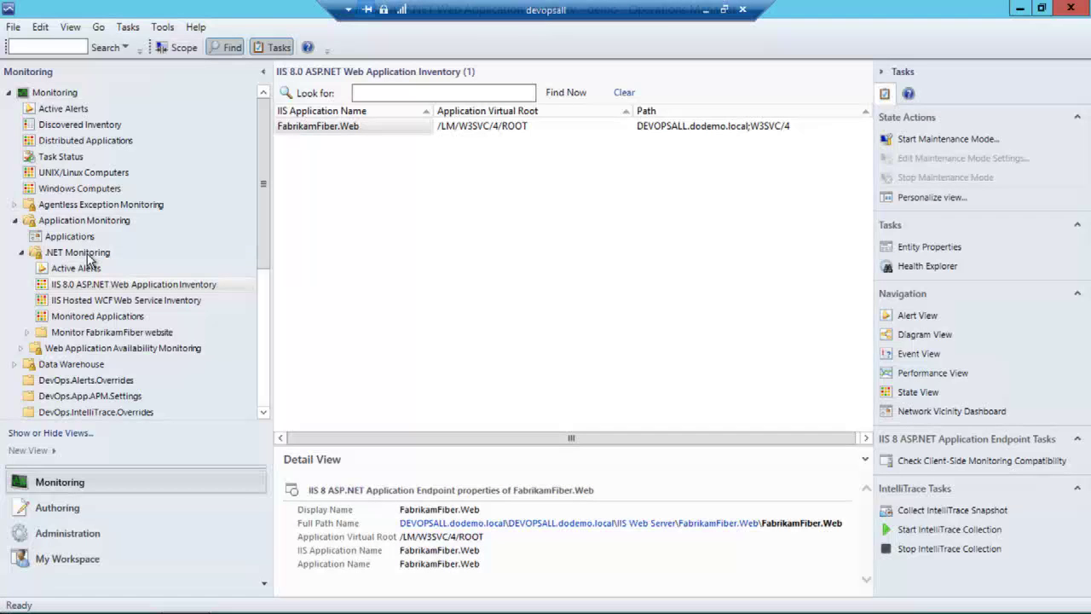
click(90, 333)
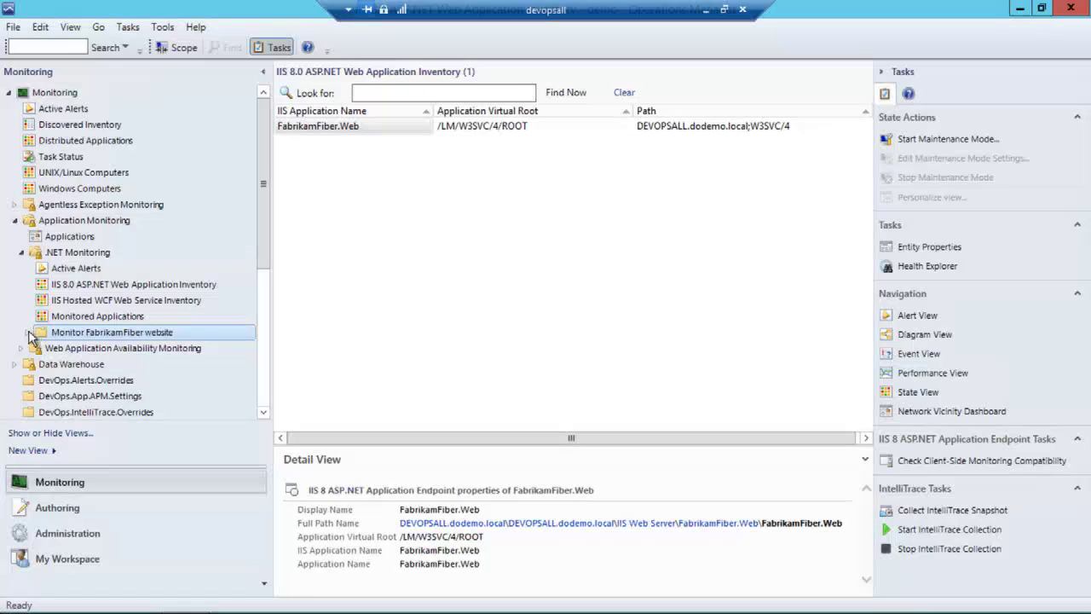
click(30, 333)
scroll(107, 305, down, 5)
scroll(107, 305, up, 2)
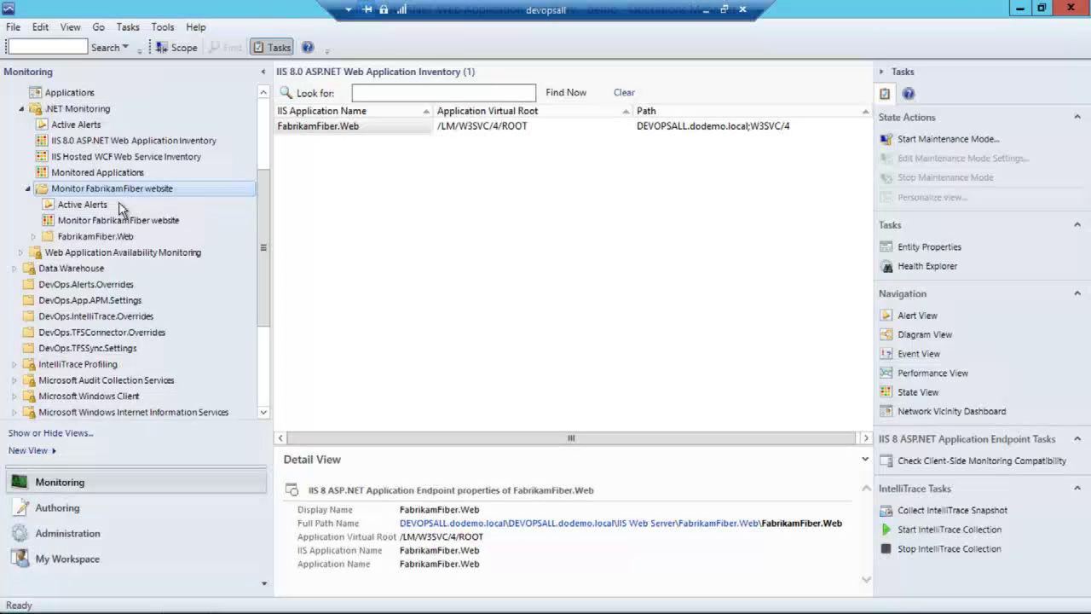
click(33, 237)
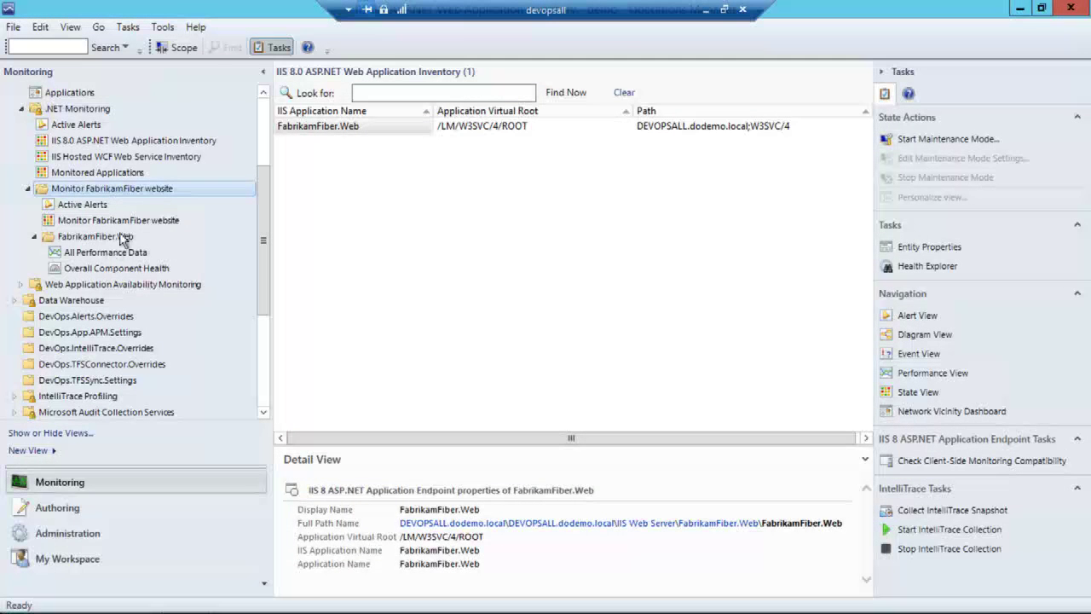
click(124, 222)
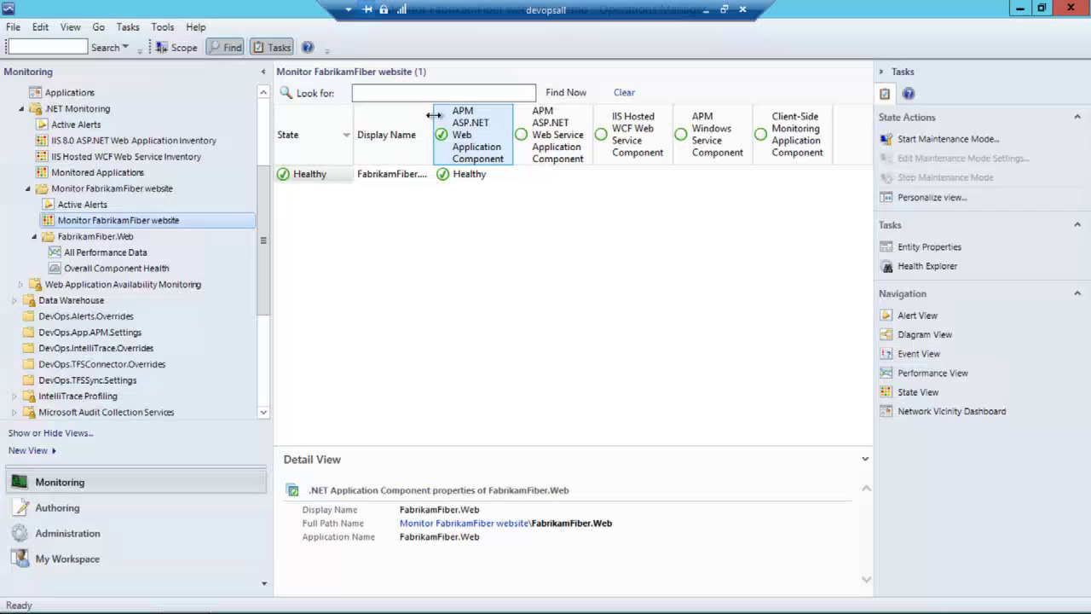
drag(434, 115, 473, 138)
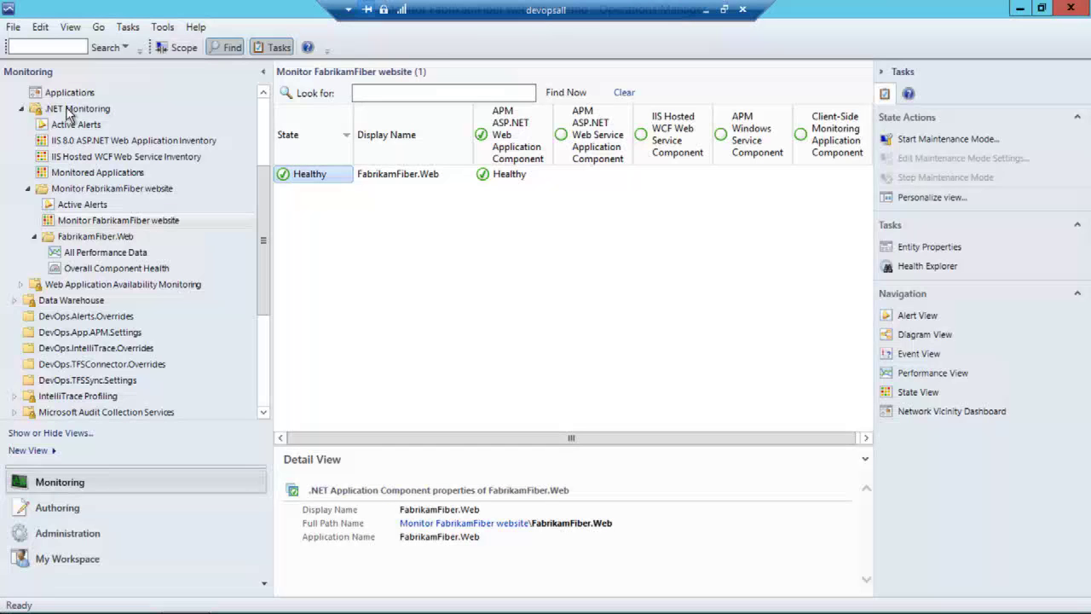
- View the Check Client-Side Monitoring Compatibility task for FabrikamFiber.Web from the IIS 8.0 ASP.NET Web Application Inventory and cancel without running it
click(106, 142)
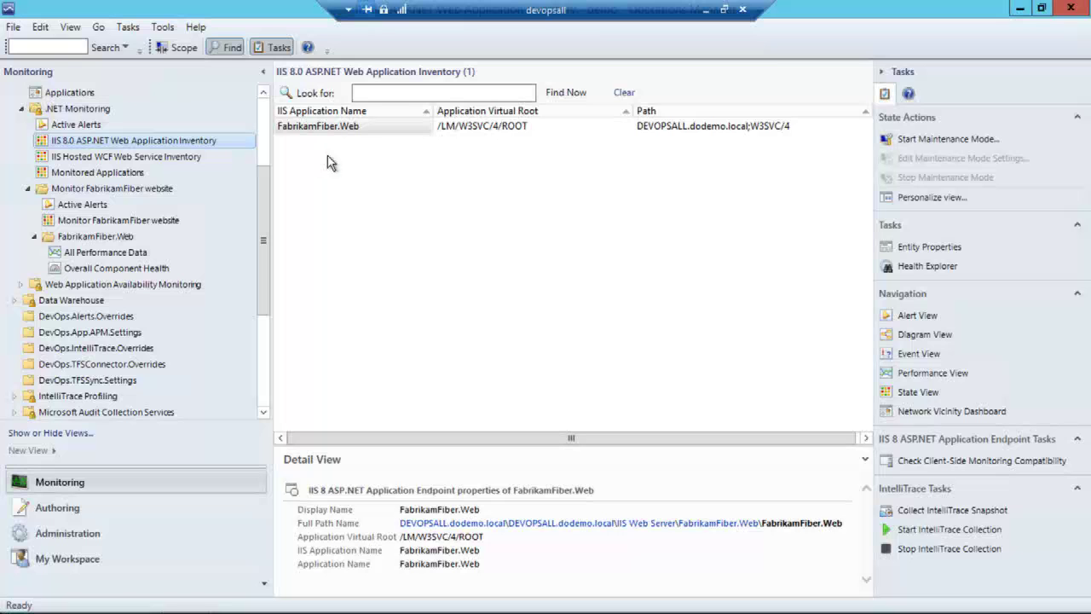
right_click(364, 130)
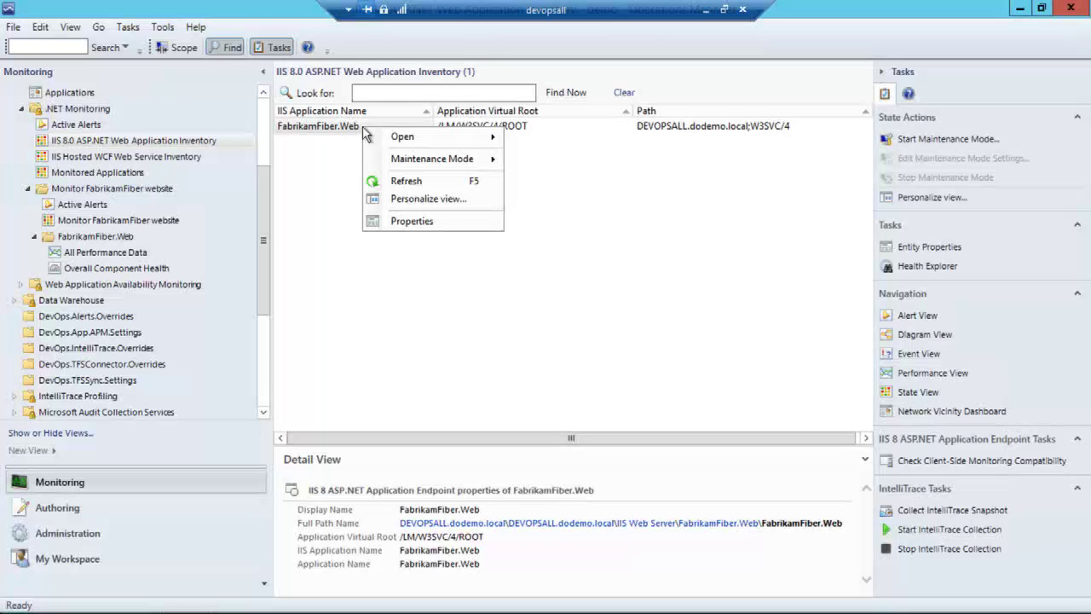
click(355, 133)
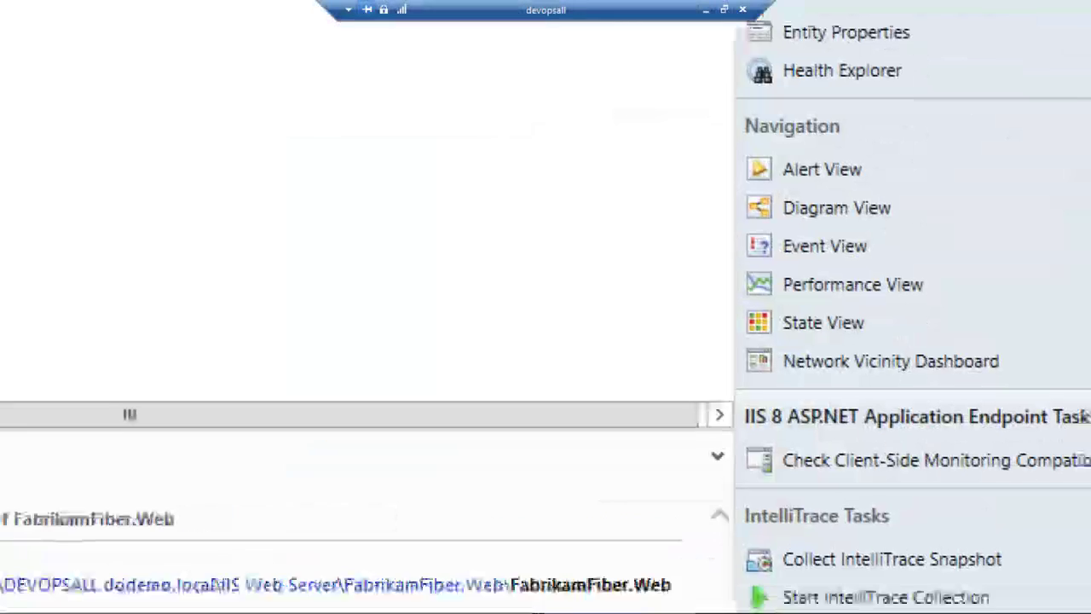
mouse_move(457, 445)
mouse_down()
mouse_move(645, 440)
mouse_move(579, 398)
mouse_up()
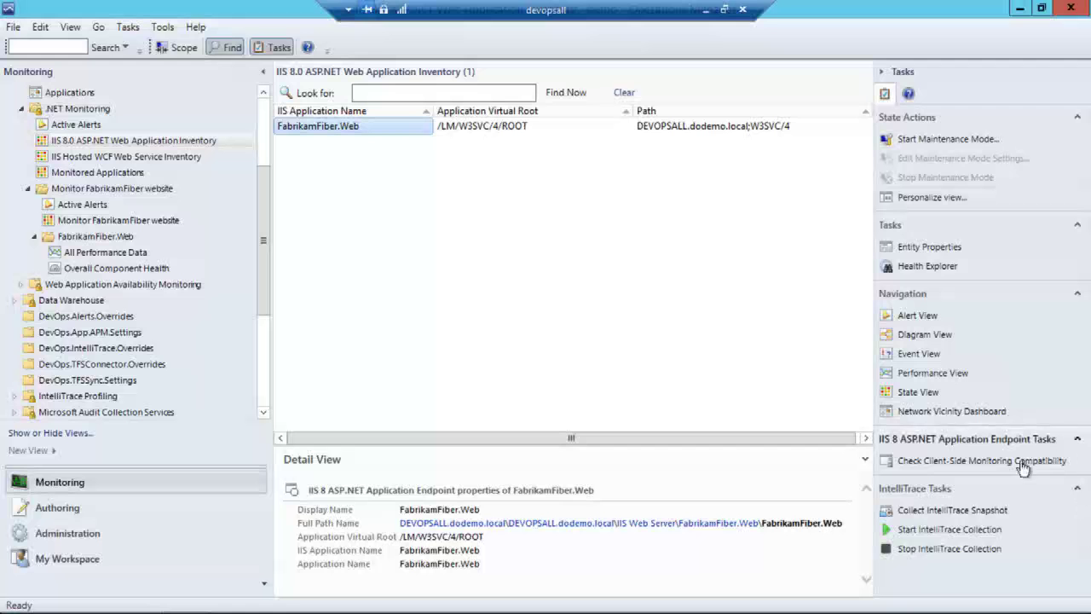
click(984, 463)
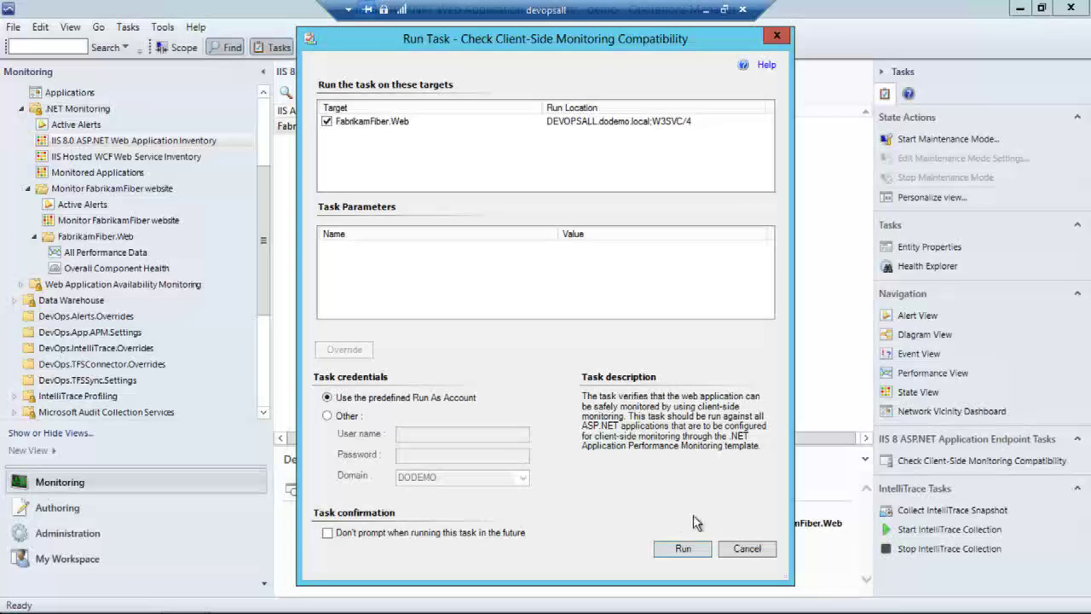
click(749, 549)
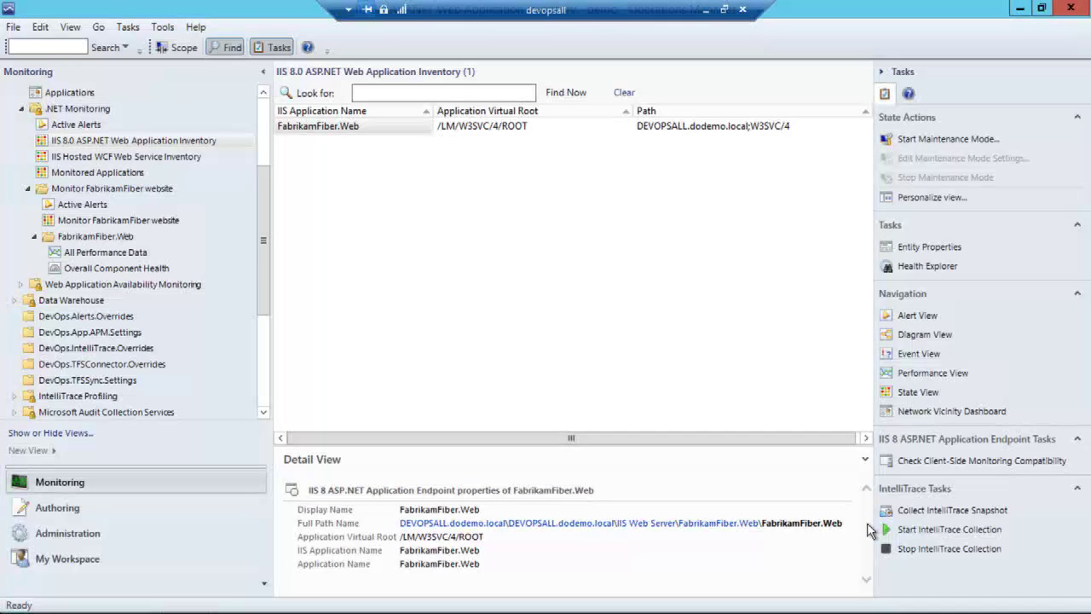
- View the active alerts of the FabrikamFiber website monitor, widening the Source column
mouse_move(870, 610)
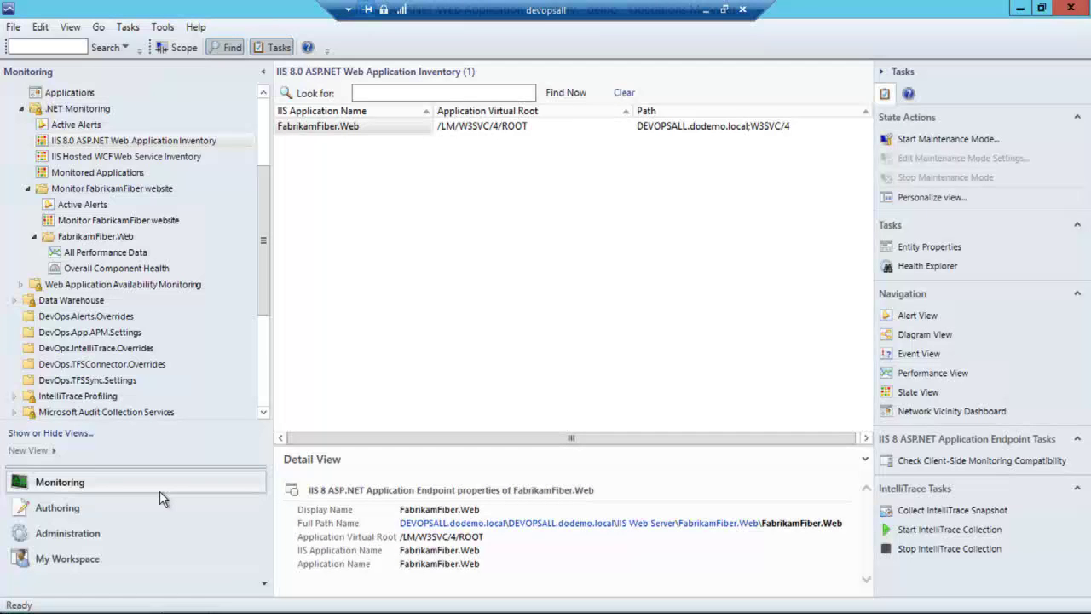
click(78, 209)
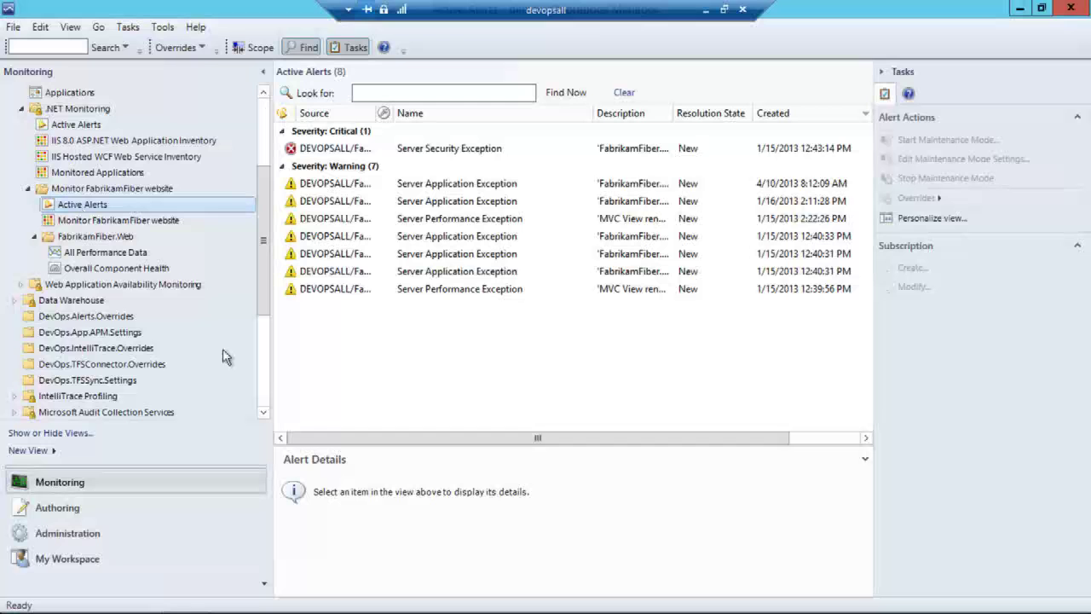
drag(373, 114, 417, 116)
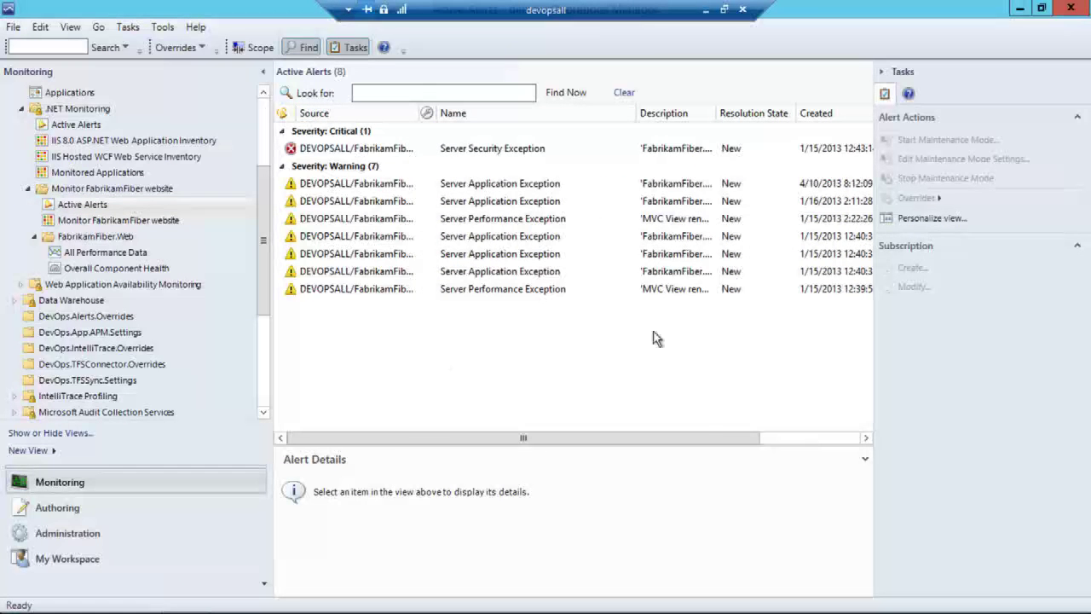
drag(710, 436, 507, 441)
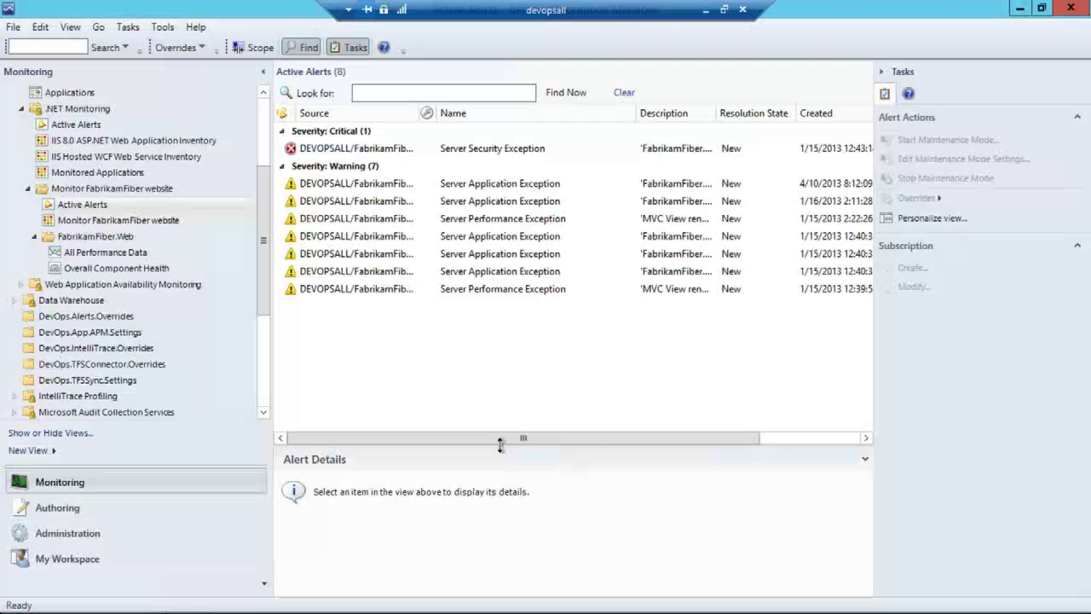
- Set the resolution state of all the listed critical and warning alerts to Closed
click(351, 150)
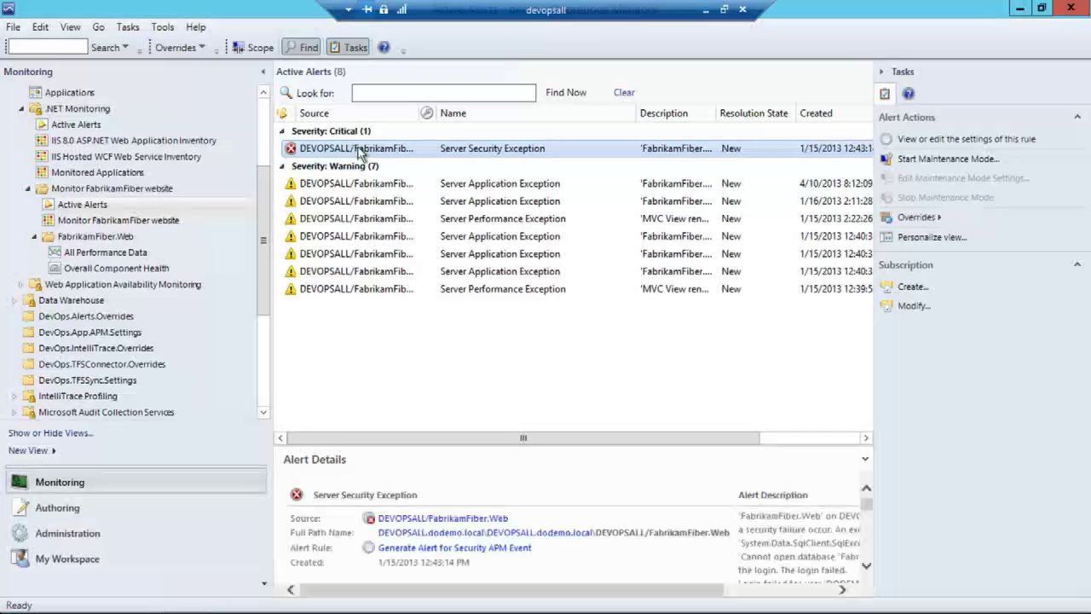
shift+click(371, 294)
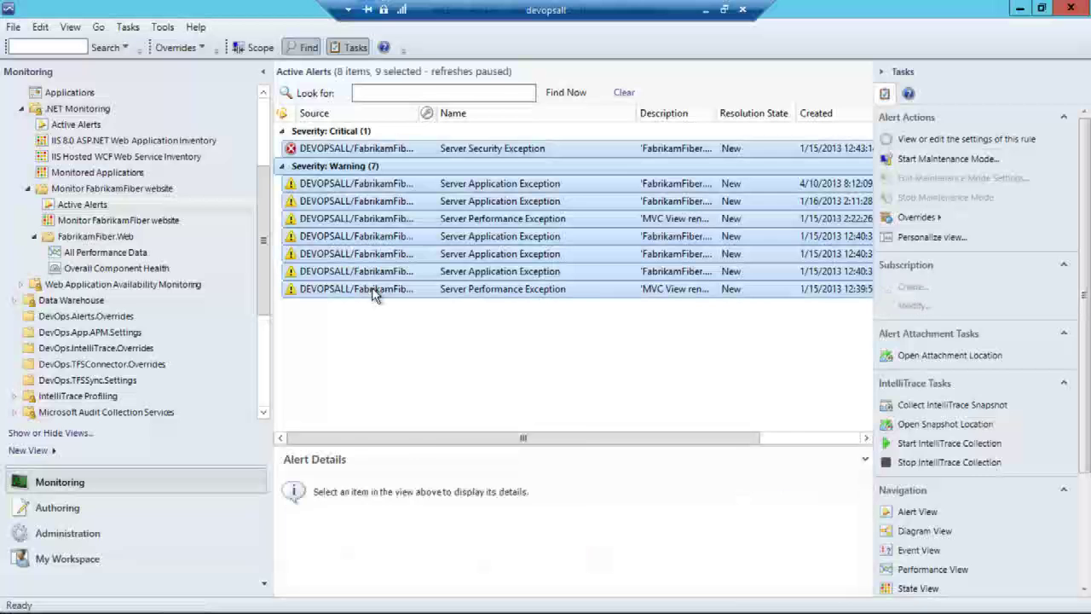
right_click(373, 291)
mouse_move(435, 345)
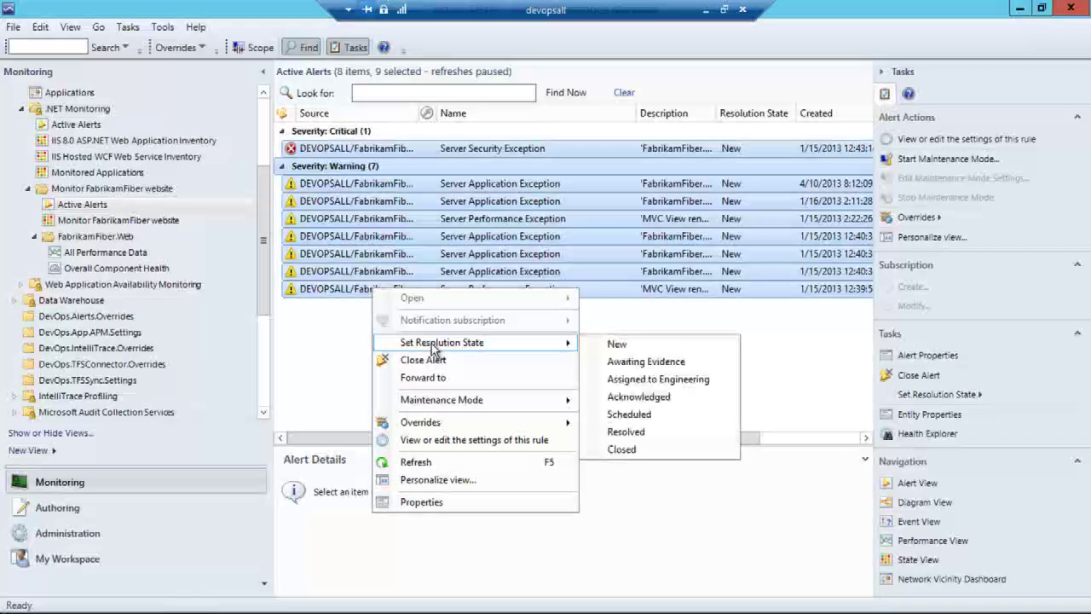
click(623, 450)
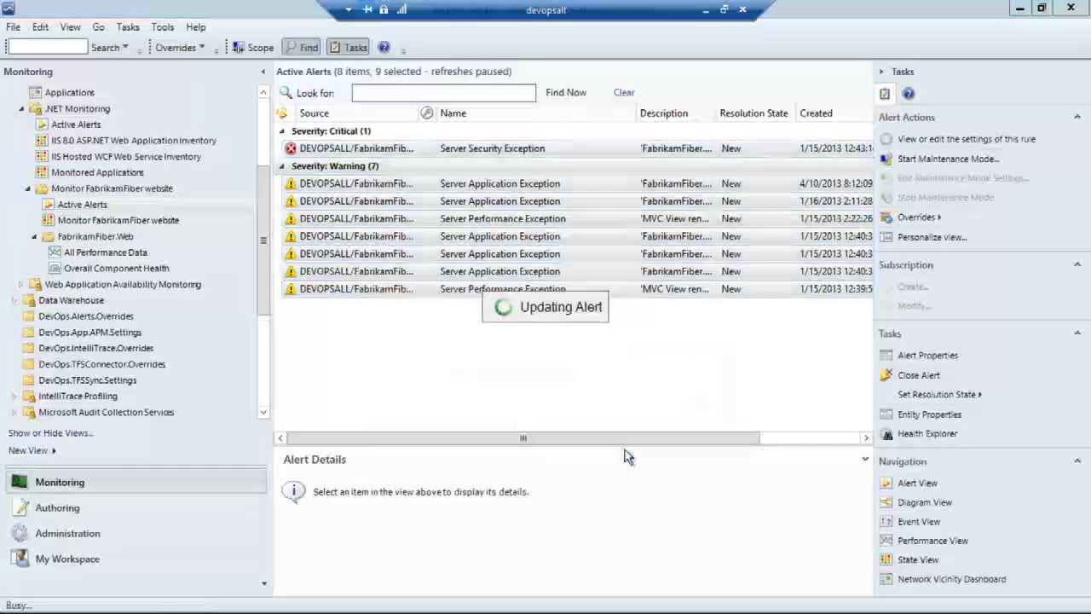
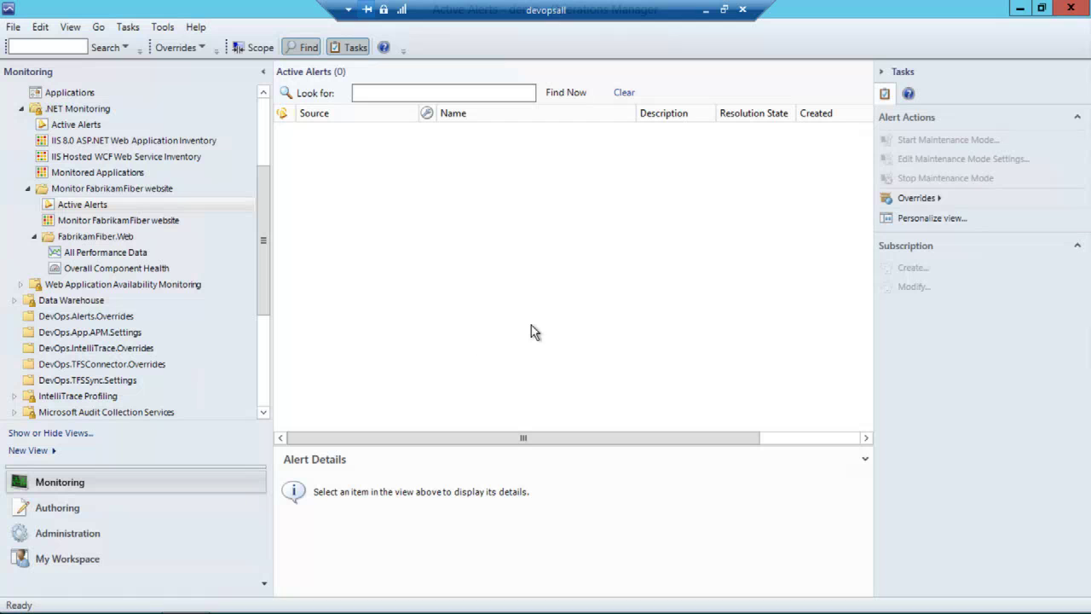
- List the monitors based on the TFS Work Item Synchronization management pack template in the Authoring workspace
click(89, 505)
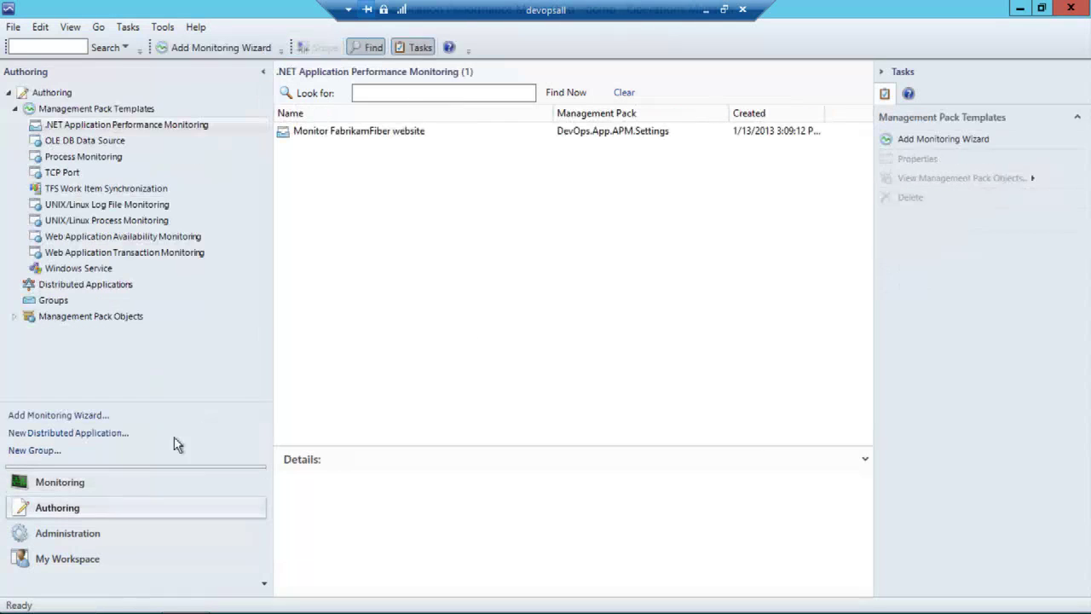
click(150, 194)
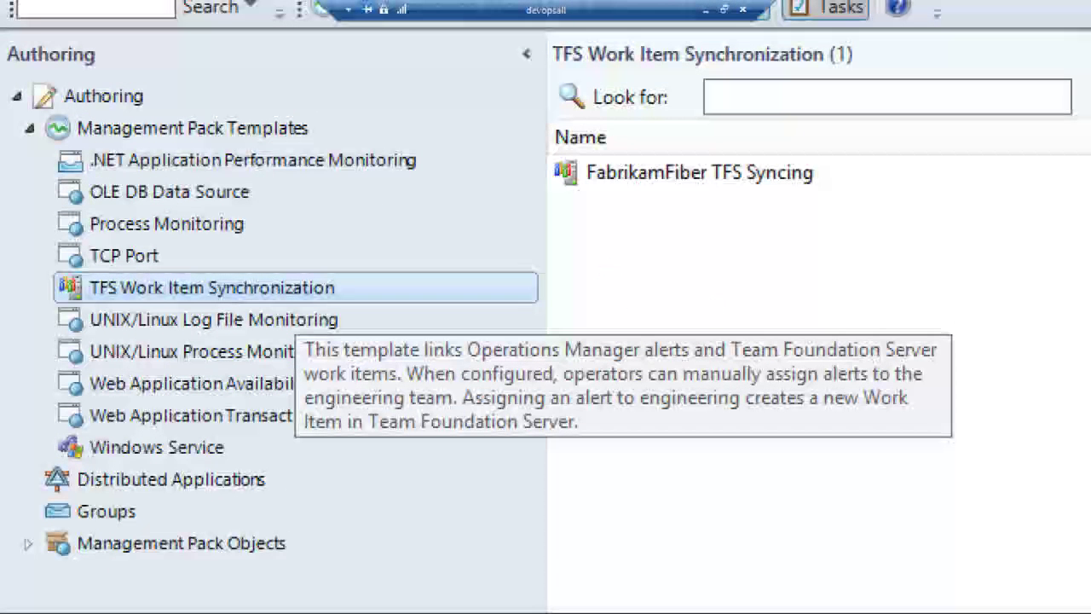
mouse_move(554, 294)
mouse_down()
mouse_move(670, 243)
mouse_move(672, 172)
mouse_move(657, 197)
mouse_move(659, 174)
mouse_move(686, 205)
mouse_up()
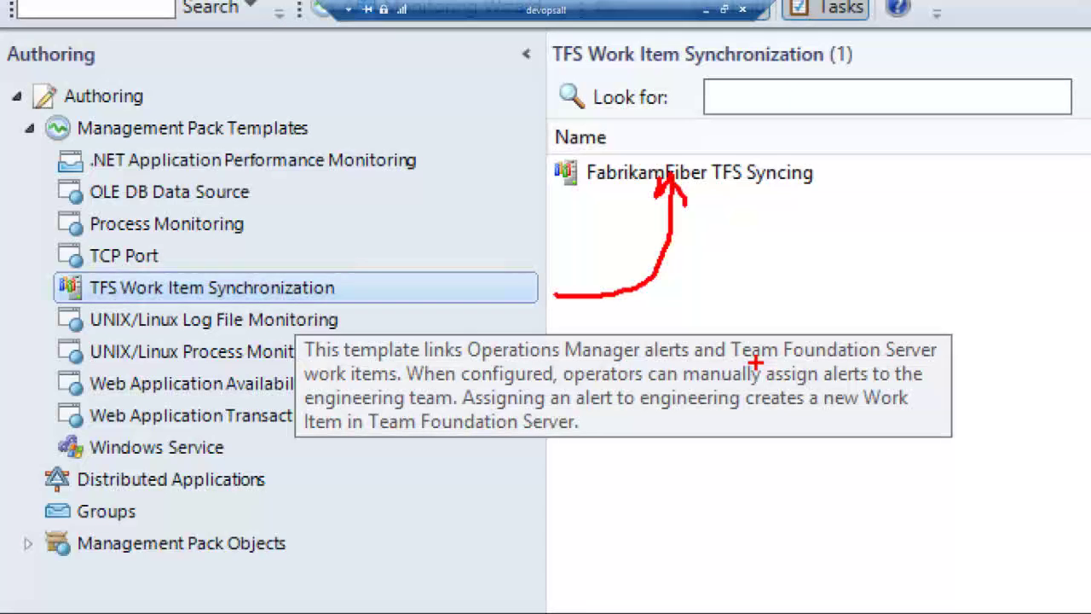
key(Escape)
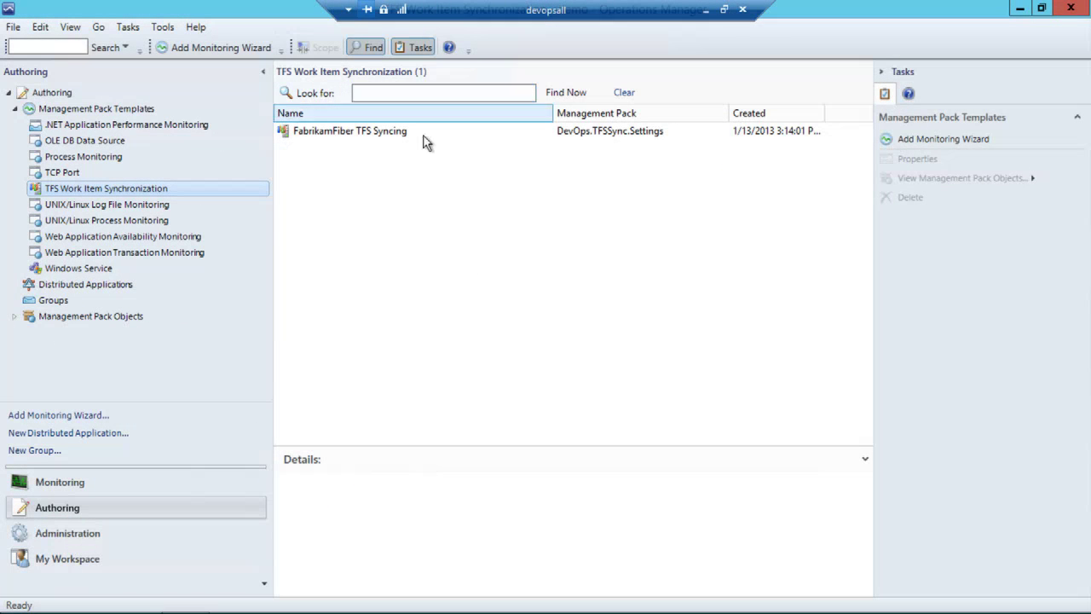
- Review the server settings in the FabrikamFiber TFS Syncing properties: collection URL, synchronization resource pool and synchronization account
click(374, 134)
right_click(373, 134)
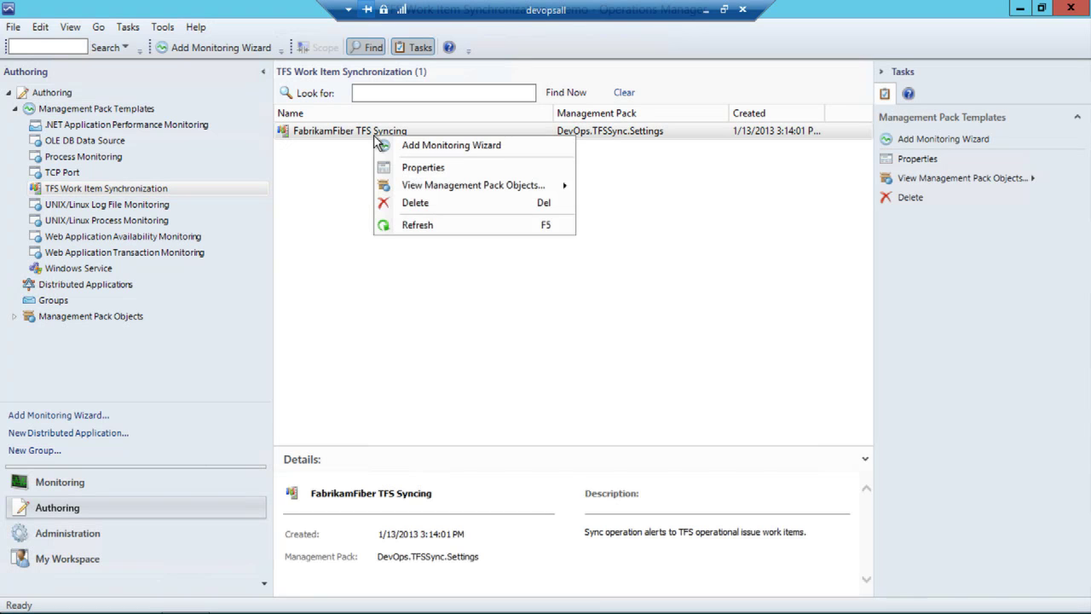
click(405, 168)
drag(501, 99, 466, 49)
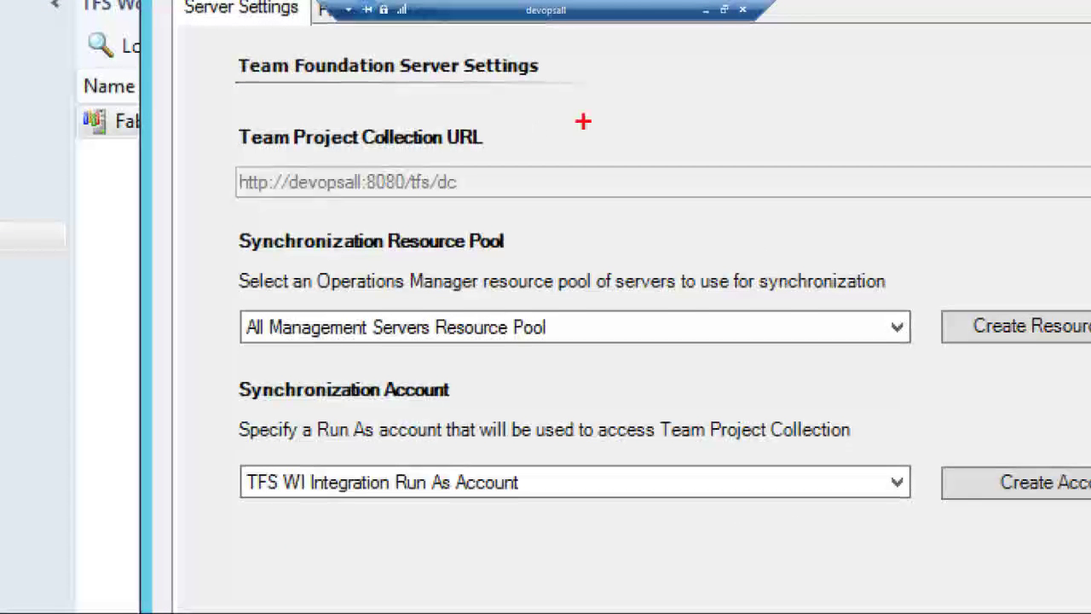
mouse_move(642, 132)
mouse_down()
mouse_move(525, 133)
mouse_move(537, 120)
mouse_move(520, 145)
mouse_move(532, 160)
mouse_up()
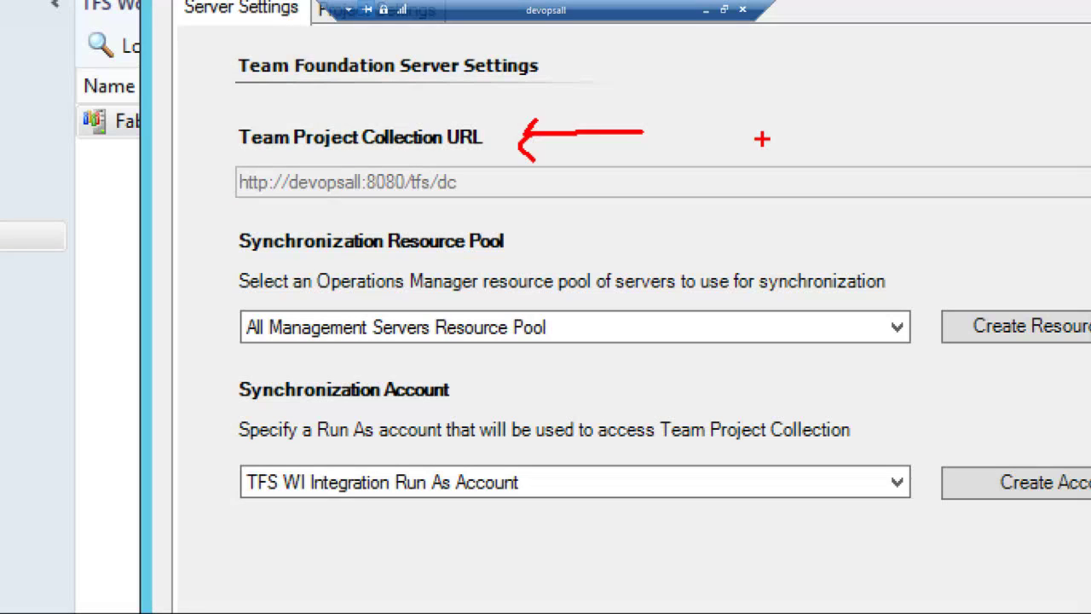
mouse_move(361, 218)
mouse_down()
mouse_move(459, 218)
mouse_move(431, 201)
mouse_move(450, 155)
mouse_up()
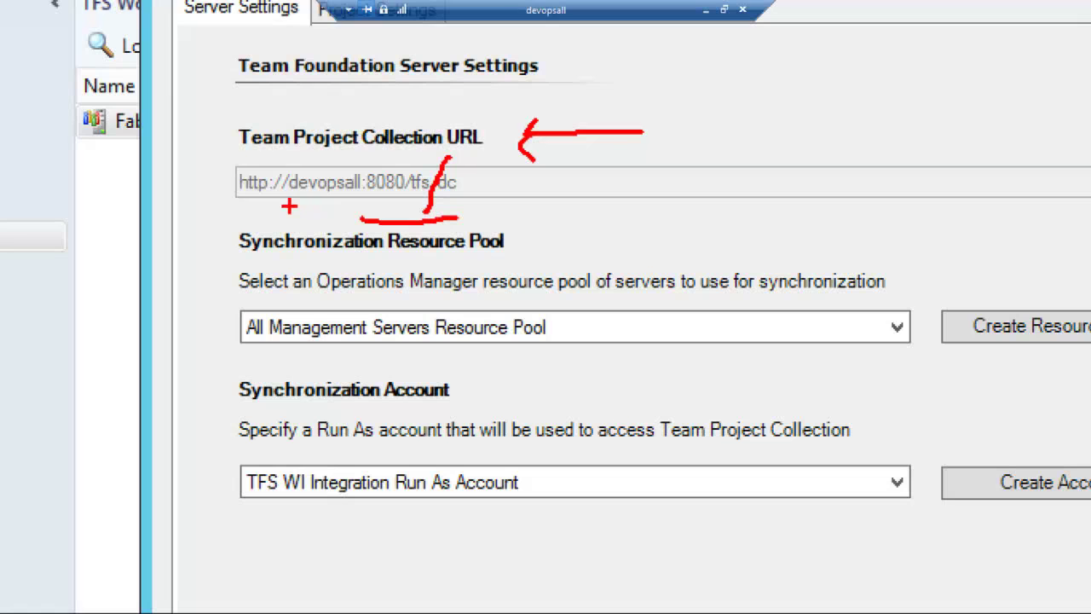
mouse_move(278, 293)
mouse_down()
mouse_move(227, 290)
mouse_move(227, 332)
mouse_up()
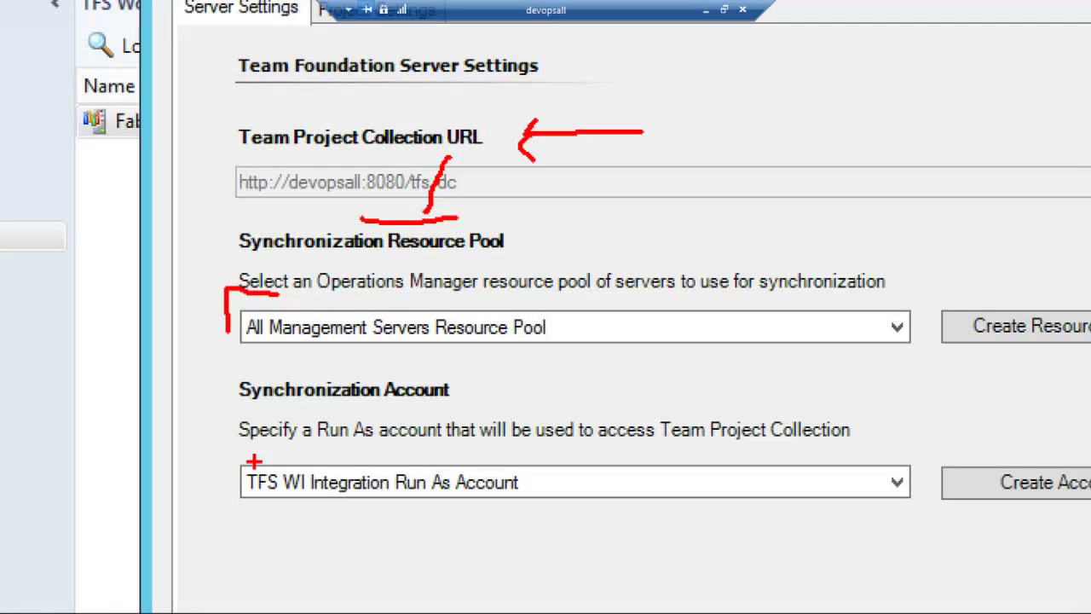
mouse_move(256, 461)
mouse_down()
mouse_move(225, 461)
mouse_move(218, 545)
mouse_move(303, 550)
mouse_up()
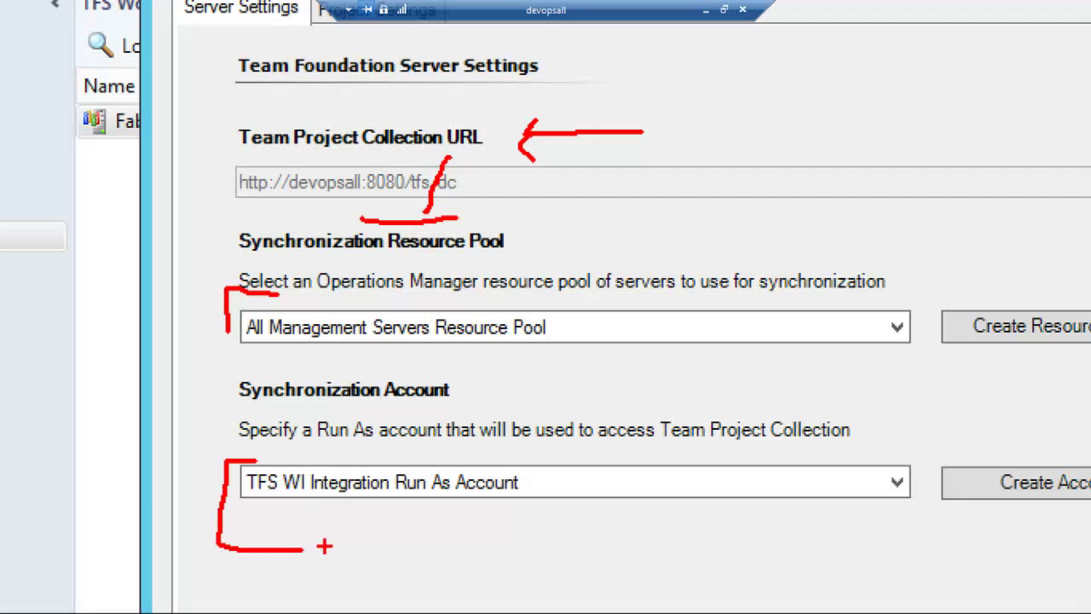
key(Escape)
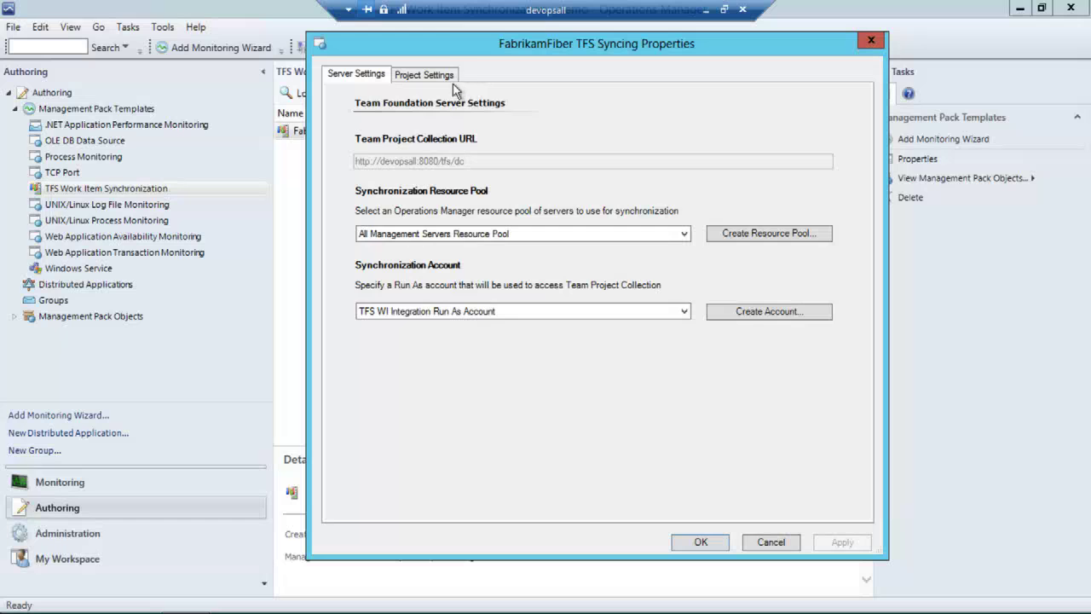
- Review the project settings of FabrikamFiber TFS Syncing, covering the default team project, area path and application component mapping
click(453, 82)
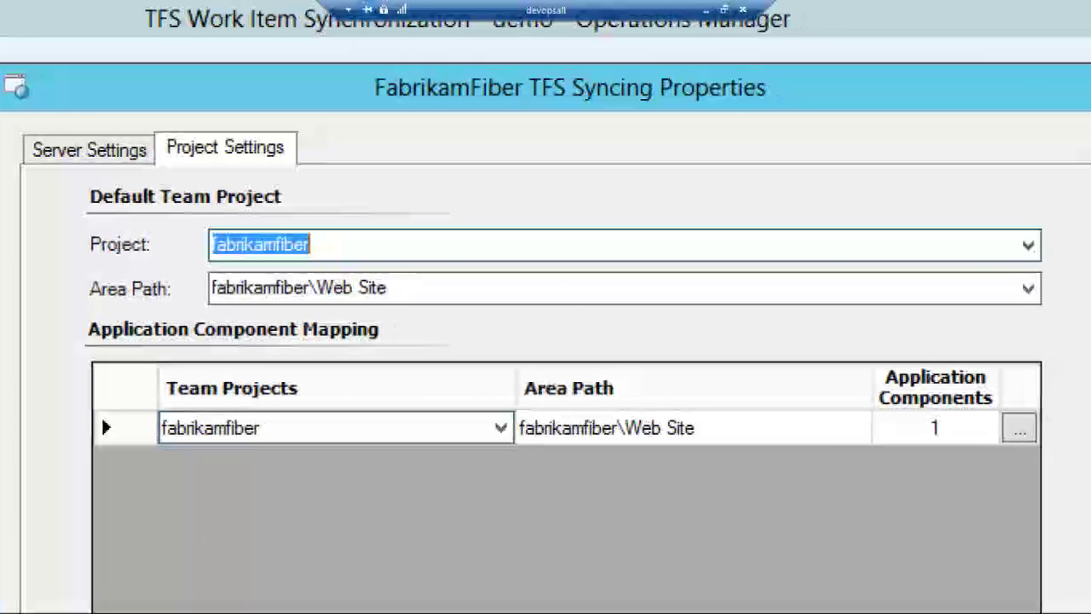
mouse_move(25, 247)
mouse_down()
mouse_move(82, 246)
mouse_move(66, 256)
mouse_move(71, 231)
mouse_up()
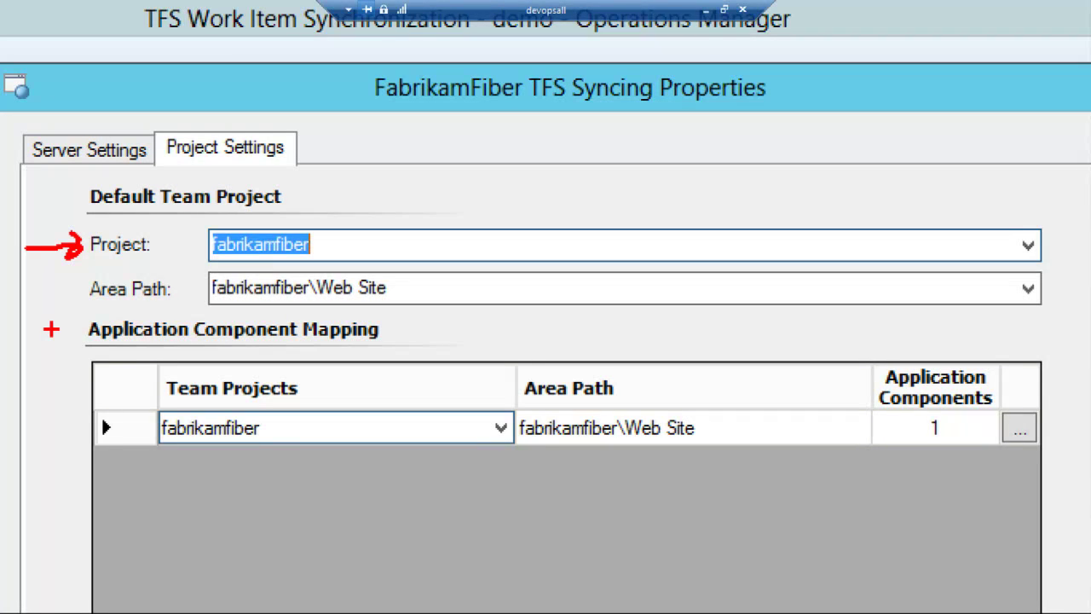
mouse_move(40, 292)
mouse_down()
mouse_move(74, 294)
mouse_move(58, 312)
mouse_move(80, 299)
mouse_move(61, 266)
mouse_up()
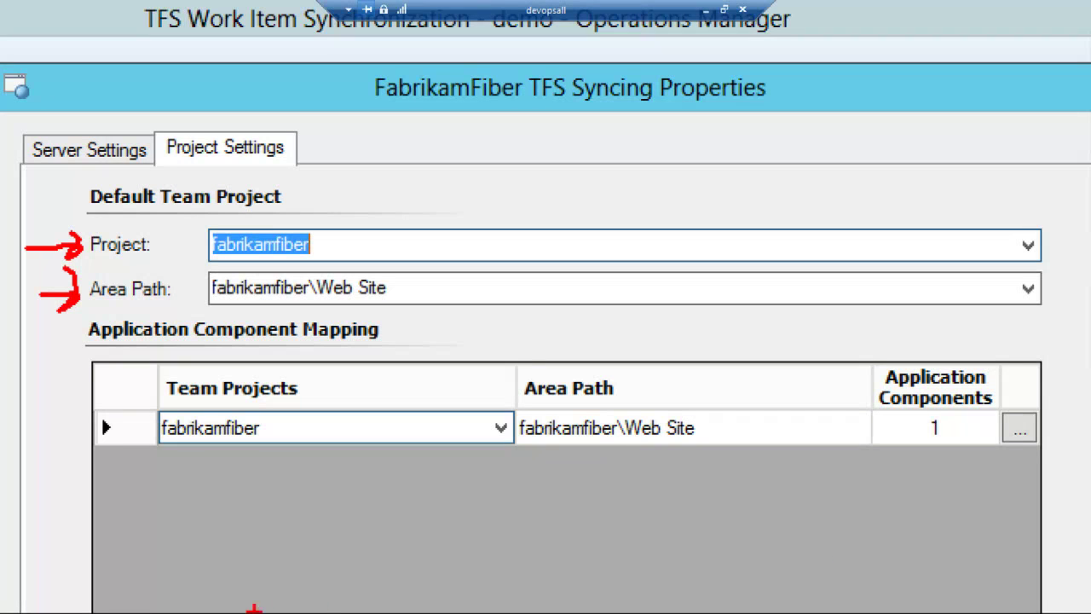
mouse_move(373, 206)
mouse_down()
mouse_move(403, 208)
mouse_move(397, 322)
mouse_up()
drag(117, 483, 653, 488)
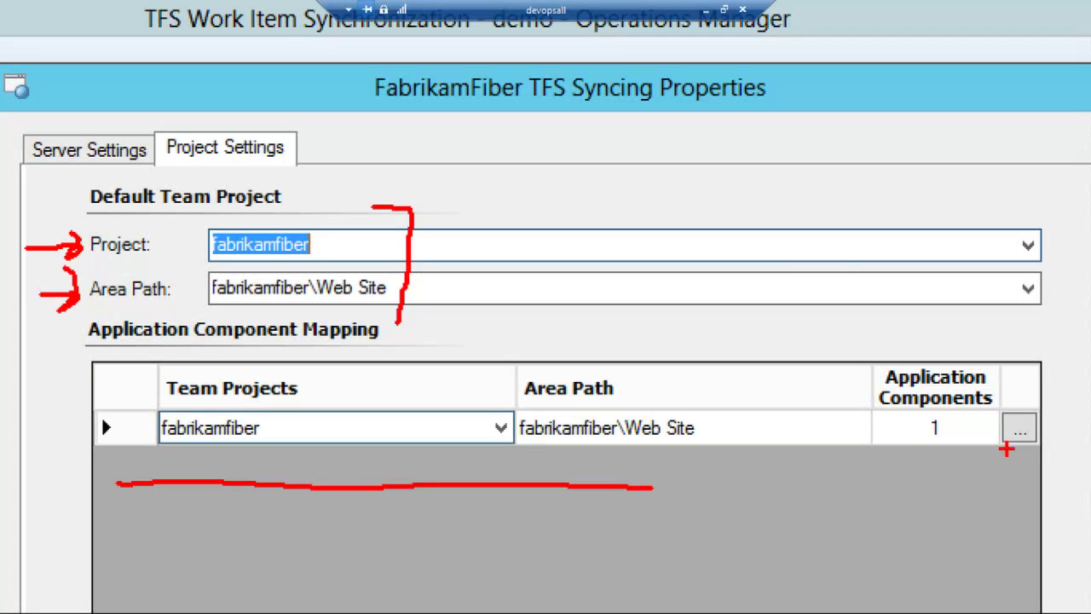
mouse_move(830, 332)
mouse_down()
mouse_move(830, 353)
mouse_move(890, 479)
mouse_move(1019, 297)
mouse_move(853, 322)
mouse_up()
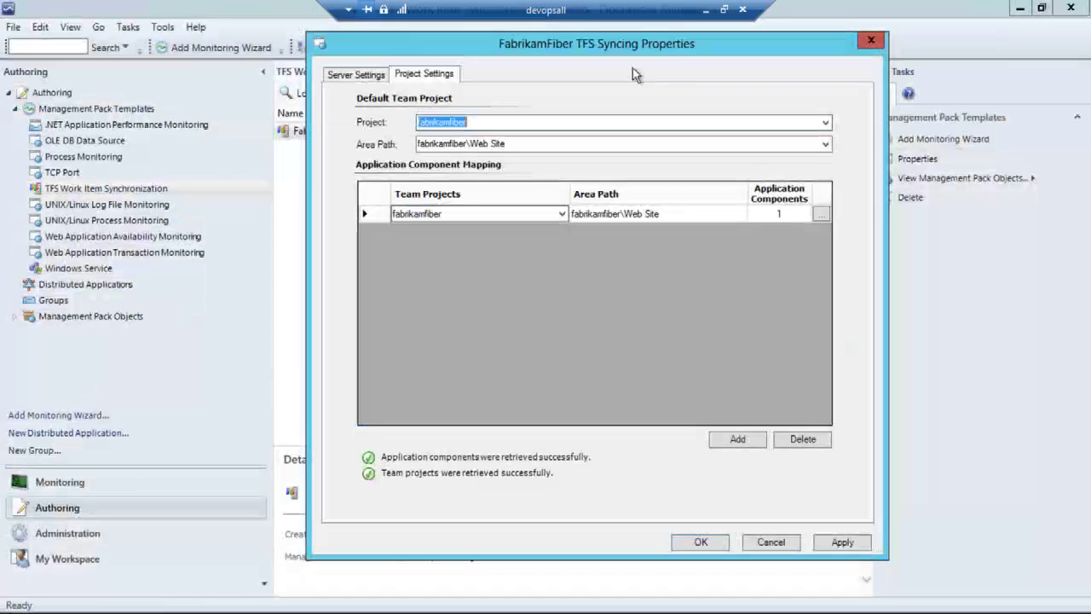
- View the .NET application components mapped to the fabrikamfiber team project, and close the syncing properties without saving changes
click(818, 214)
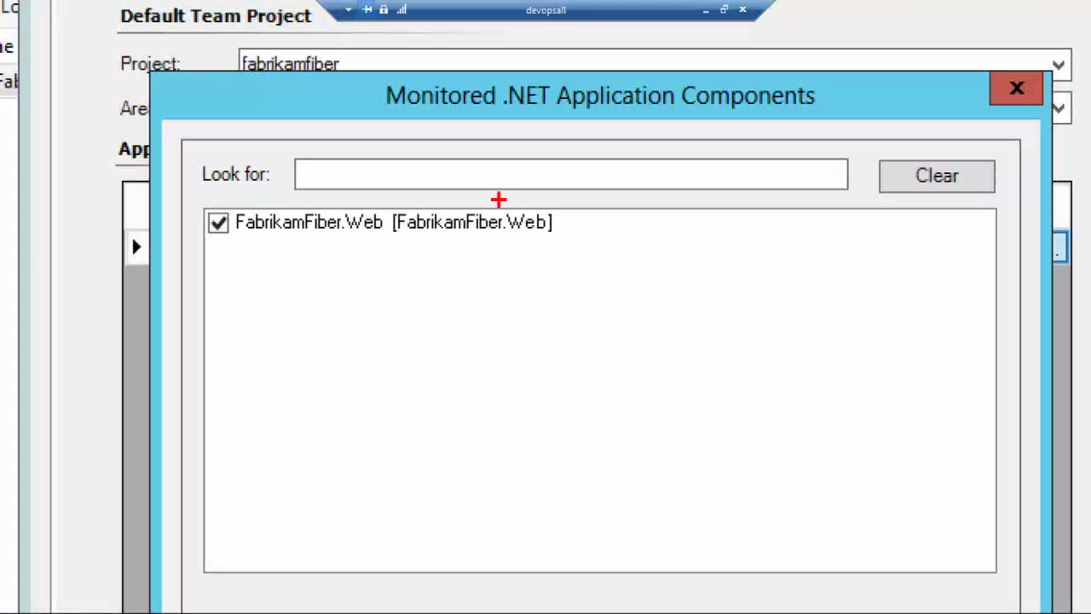
mouse_move(529, 165)
mouse_down()
mouse_move(622, 168)
mouse_move(629, 215)
mouse_up()
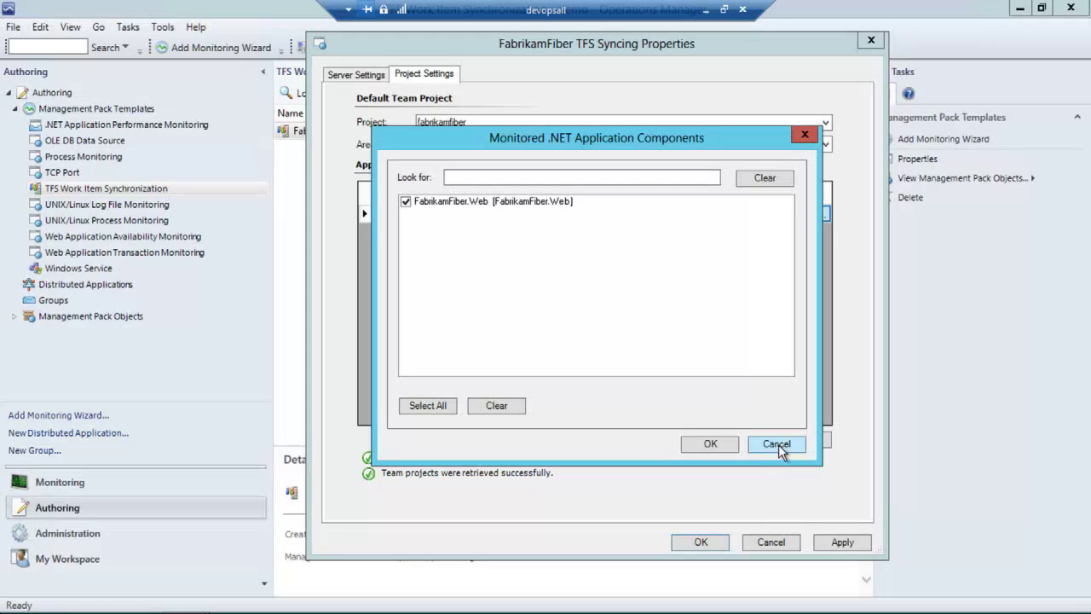
click(777, 444)
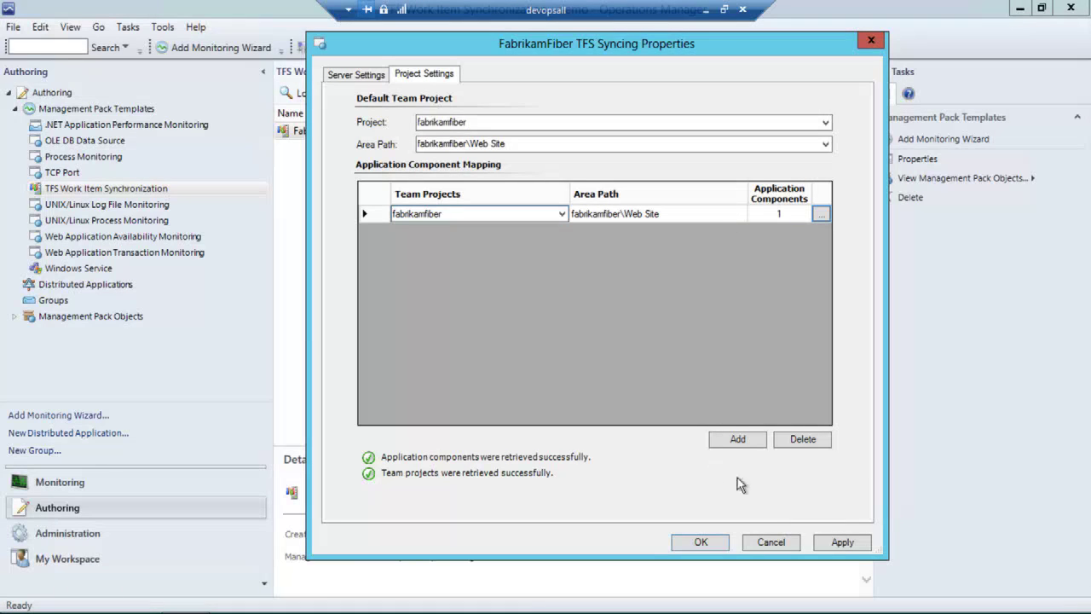
click(772, 543)
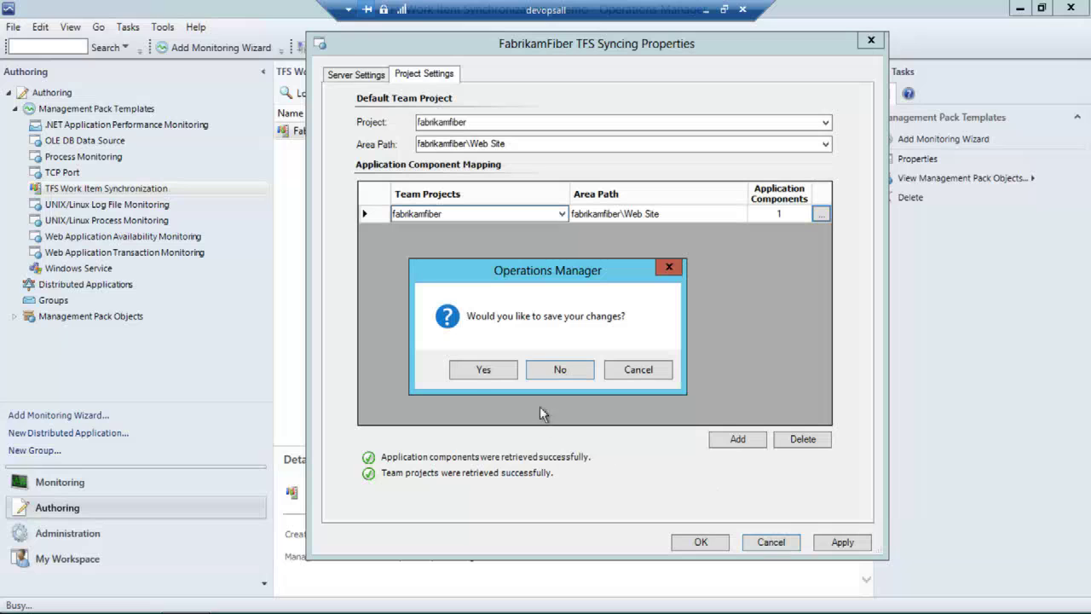
click(550, 373)
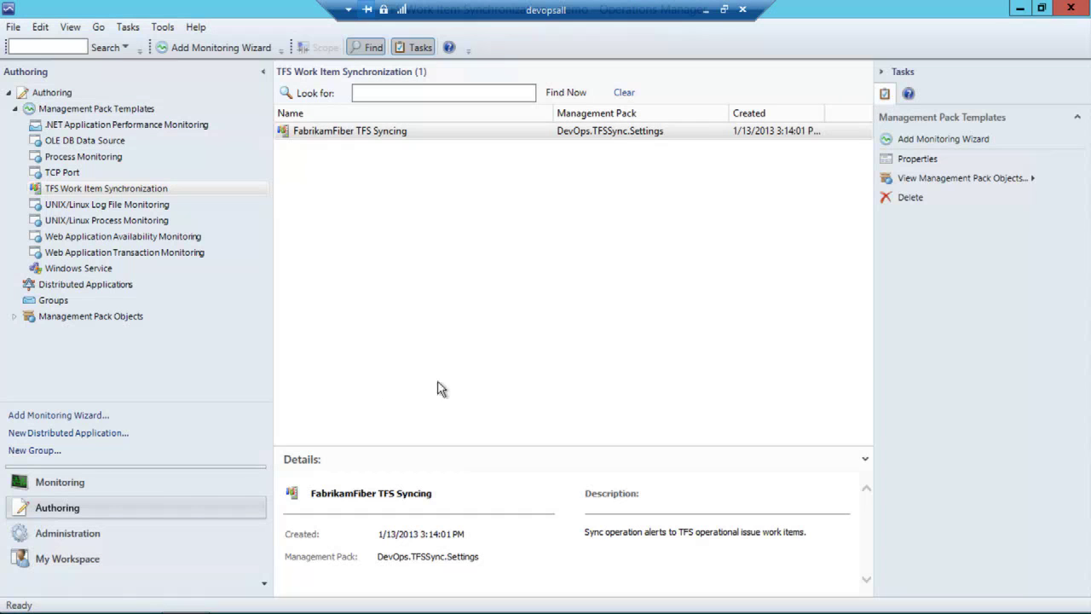
- Search the management pack object discoveries for TFS, clear the search, and view the list of overrides
click(14, 316)
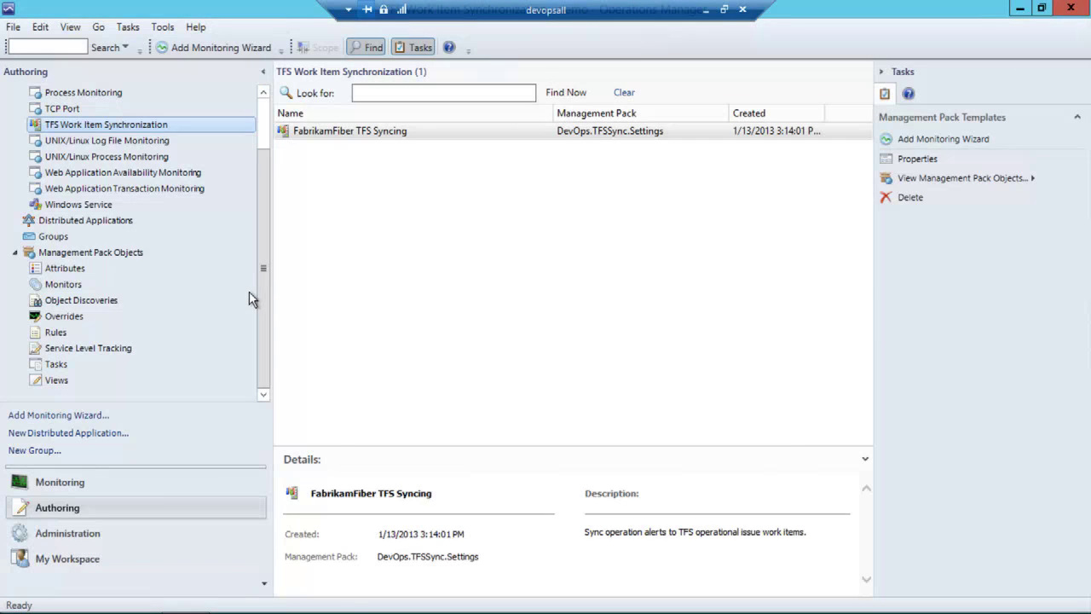
click(66, 298)
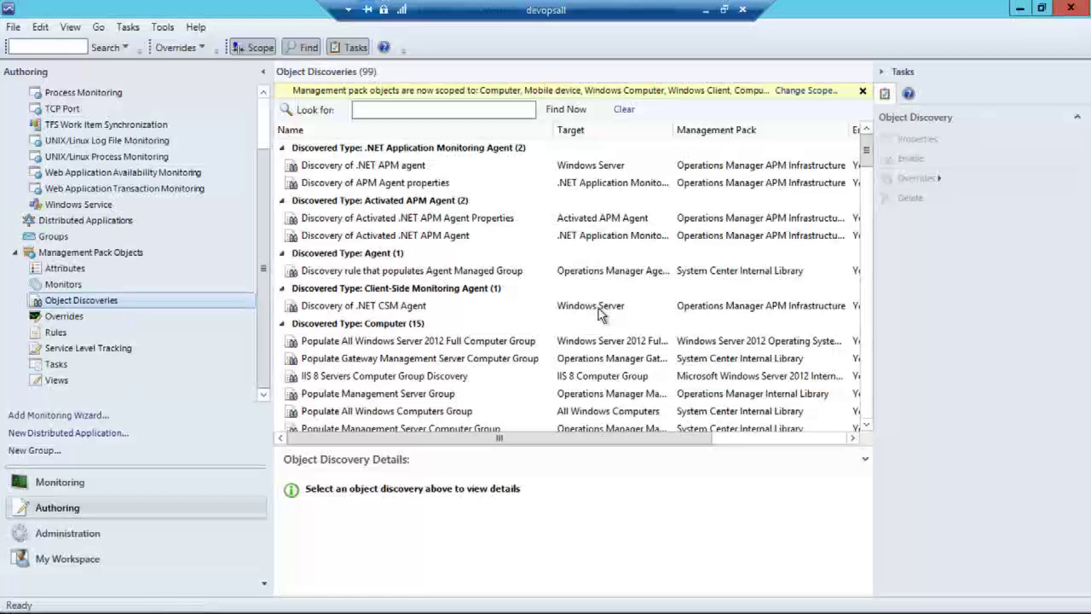
click(426, 112)
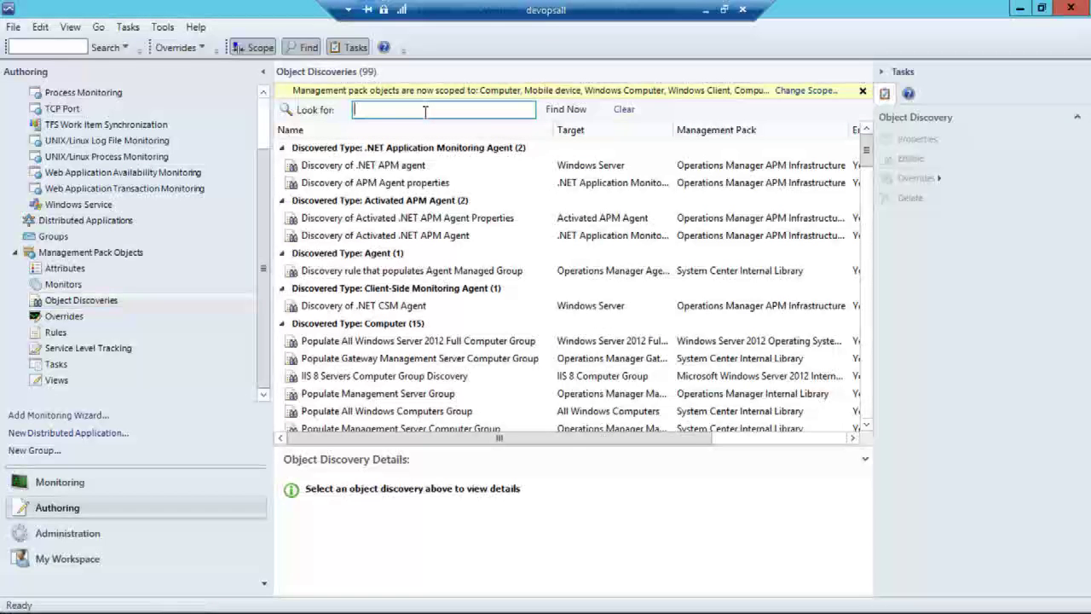
text(TFS)
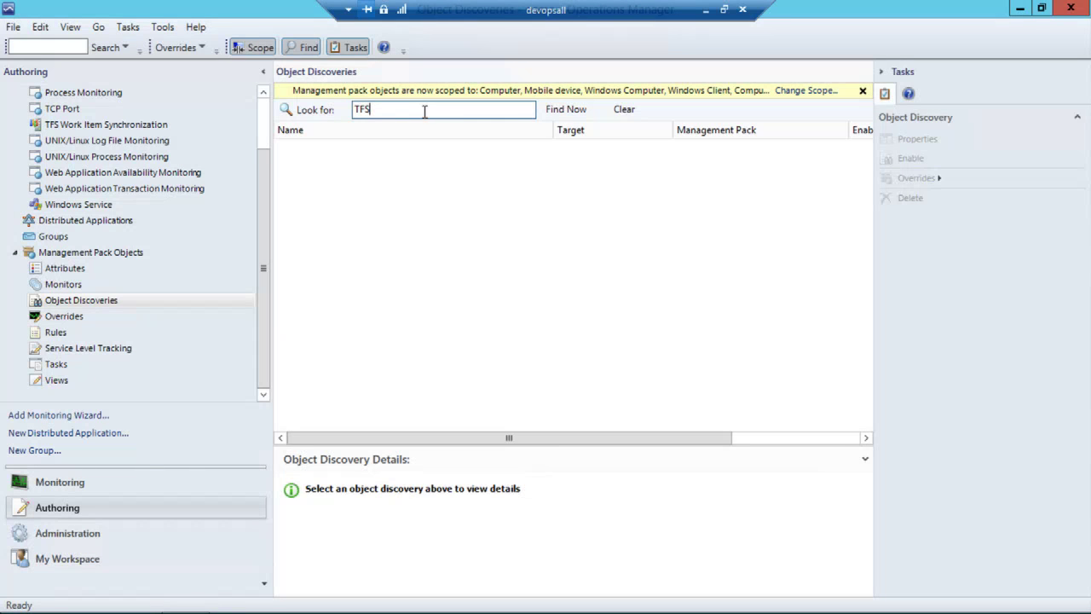
key(BackSpace)
key(BackSpace)
key(BackSpace)
click(619, 107)
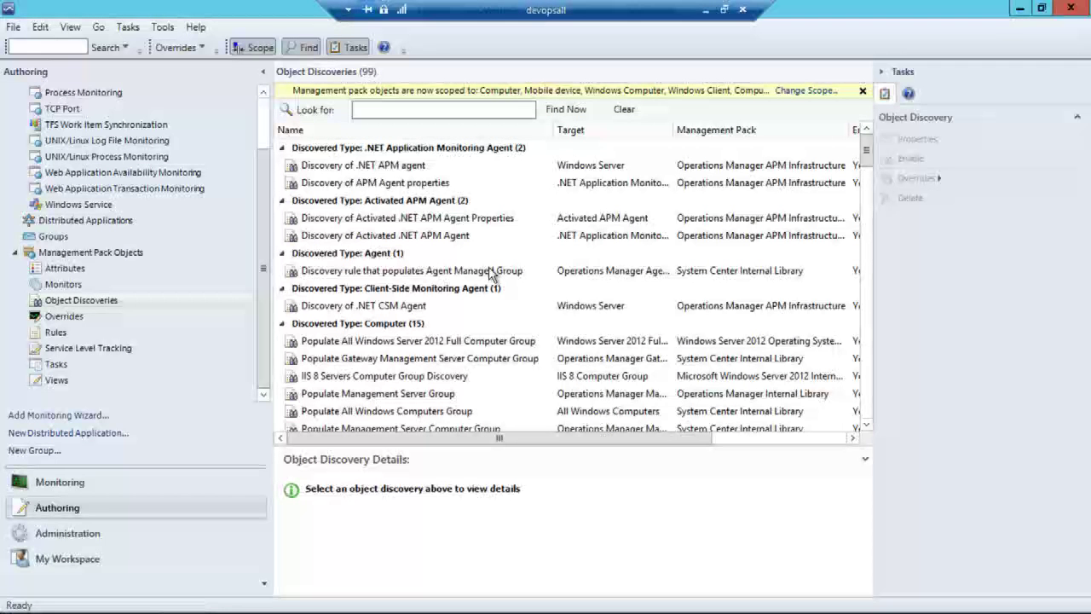
click(65, 320)
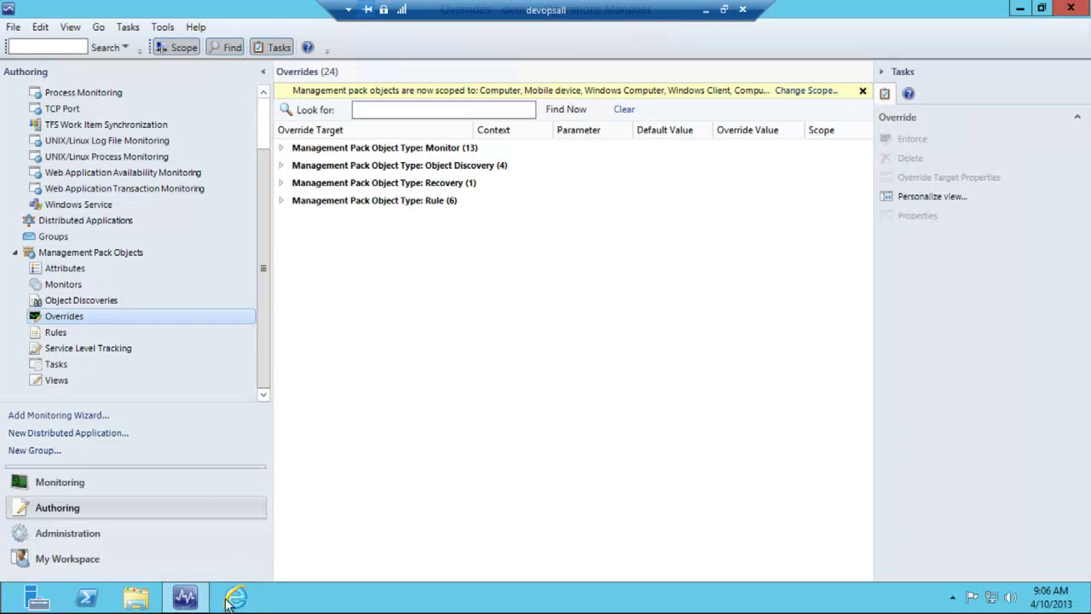
- Switch to Internet Explorer, decline the TechNet survey, and open the Reports page of the Fabrikam Fiber intranet site
click(235, 597)
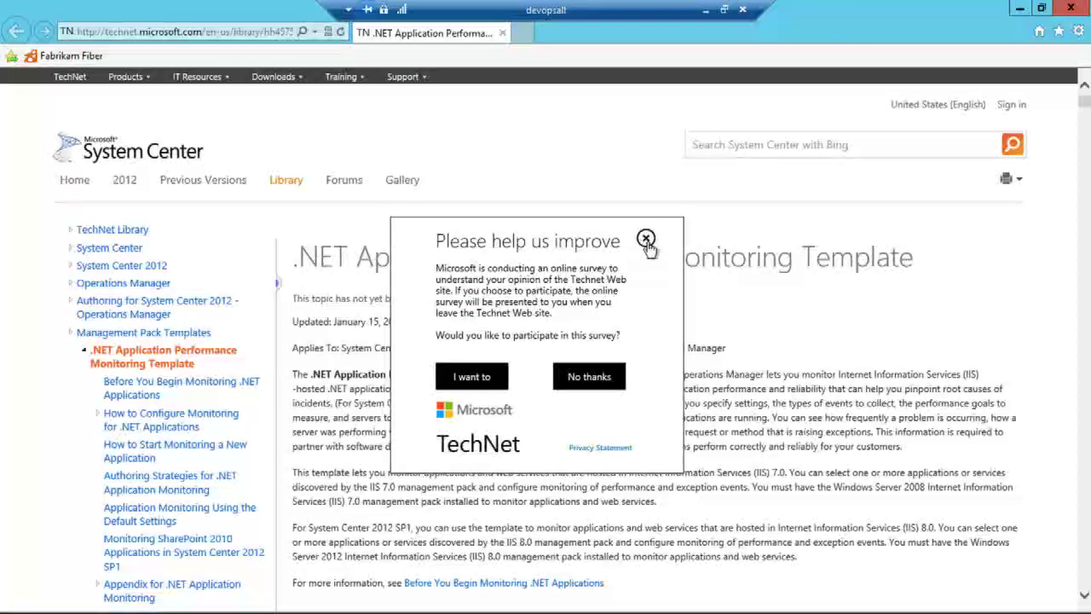
click(588, 383)
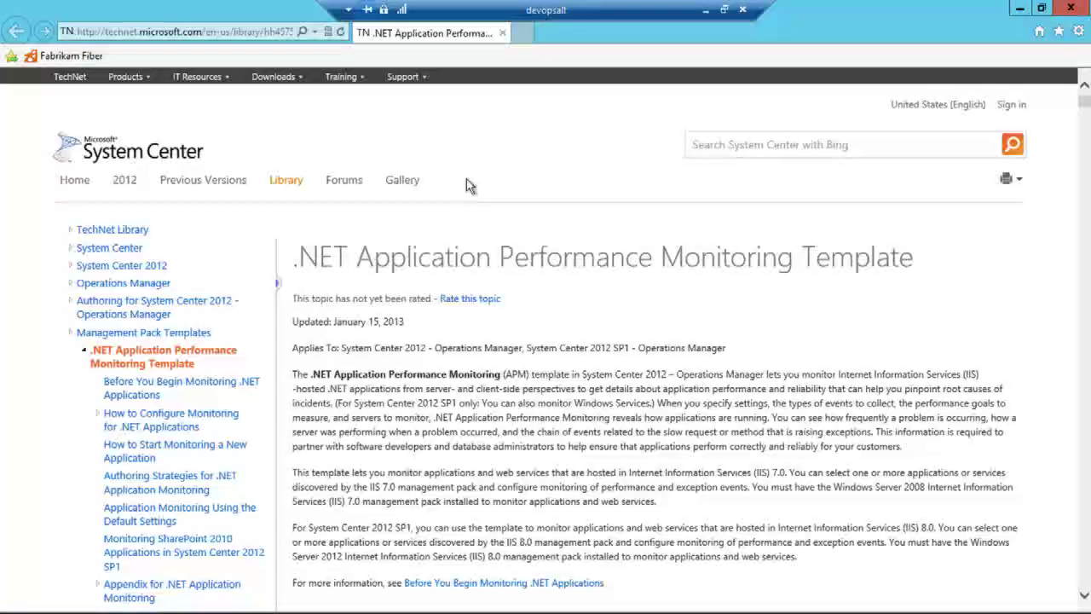
click(71, 56)
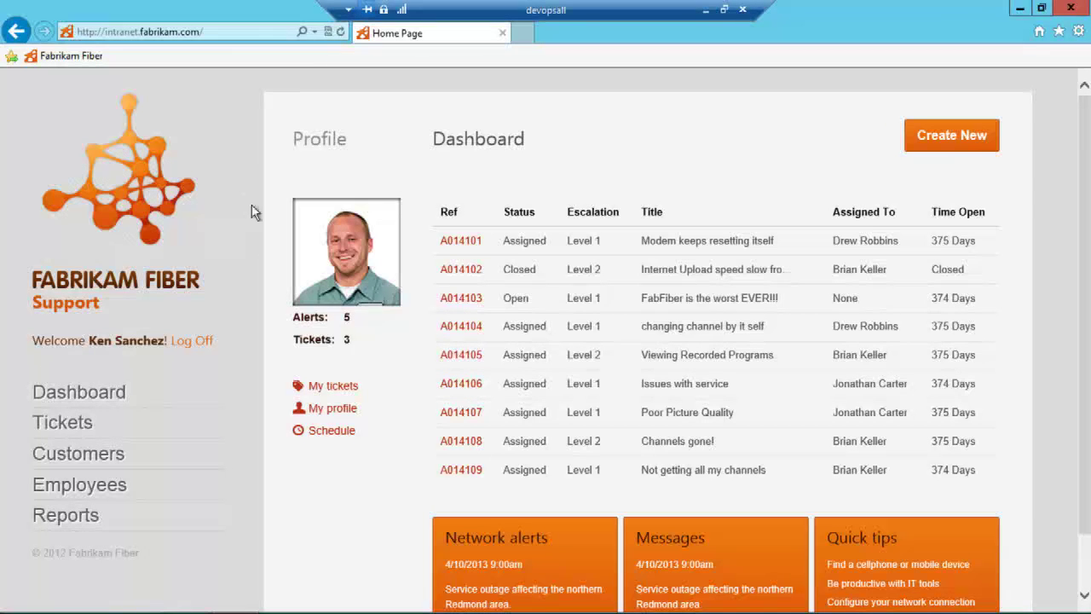
click(76, 523)
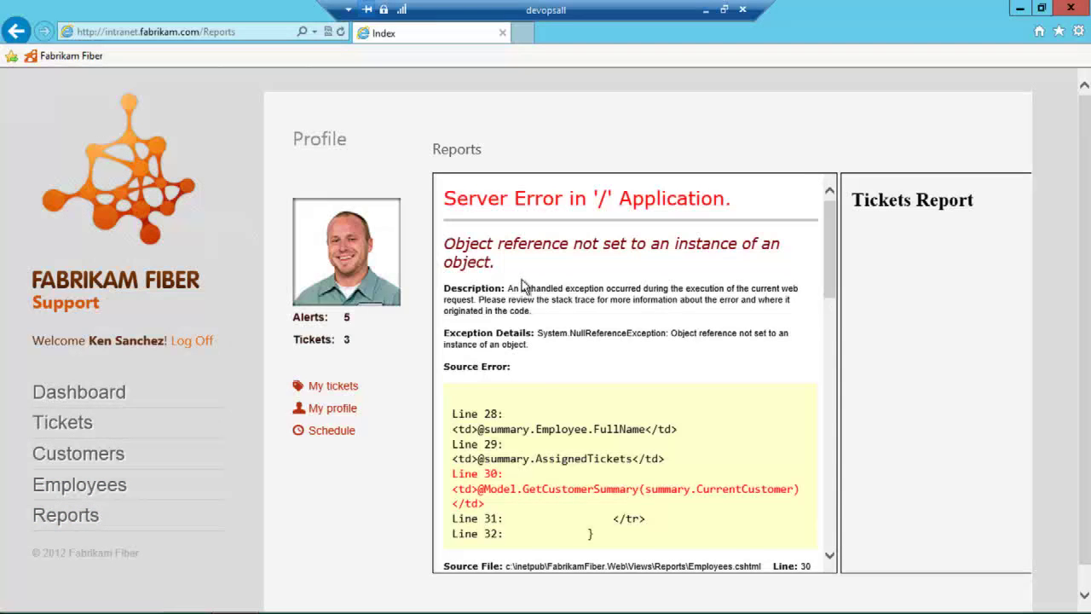
- Close the Internet Explorer window with the Fabrikam Fiber site and return to Operations Manager
click(1020, 8)
mouse_move(265, 607)
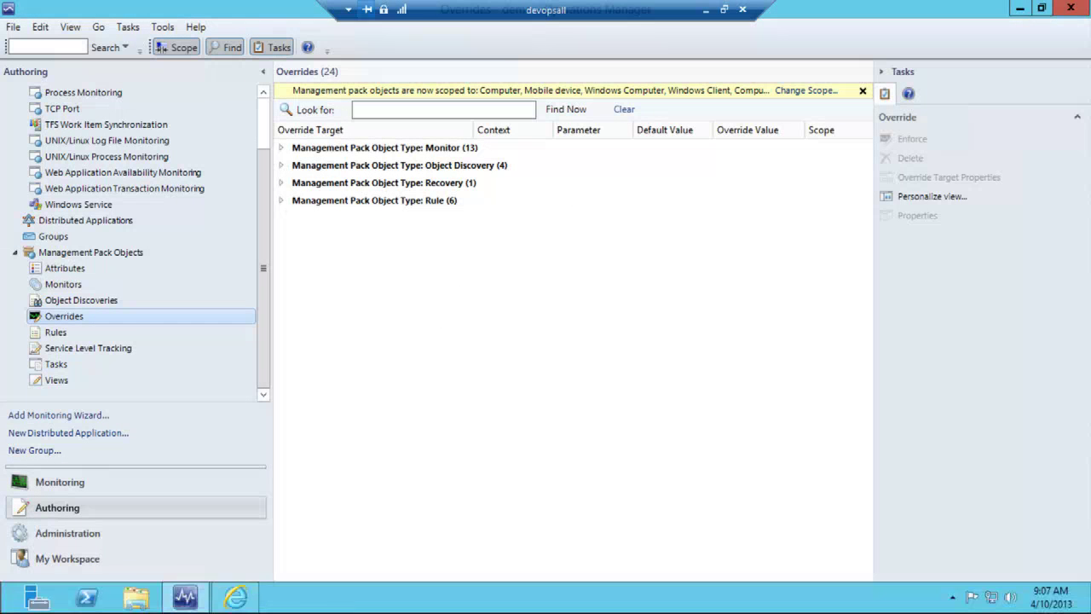
right_click(237, 597)
click(220, 554)
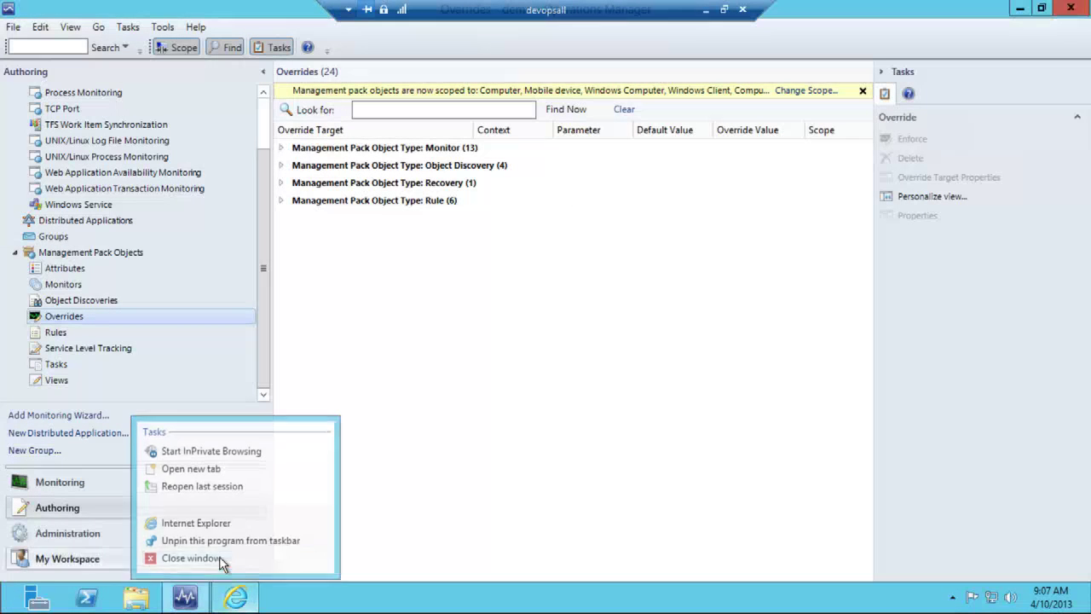
- Refresh the active alerts of the FabrikamFiber website monitor in the Monitoring workspace
click(63, 483)
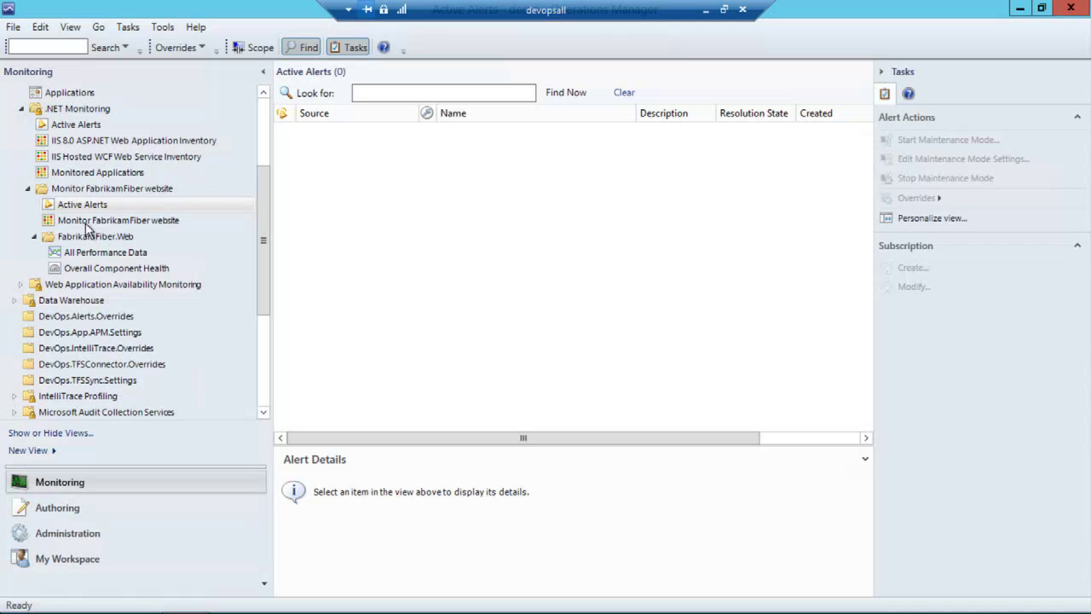
right_click(349, 207)
click(387, 360)
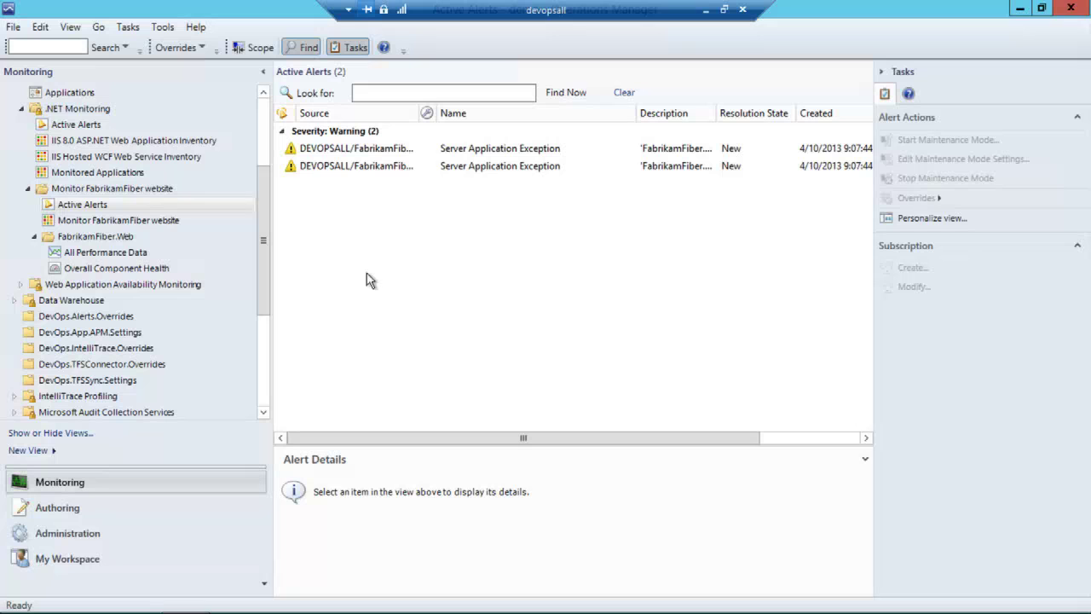
- Select the first Server Application Exception alert and read its alert description in the details
click(376, 148)
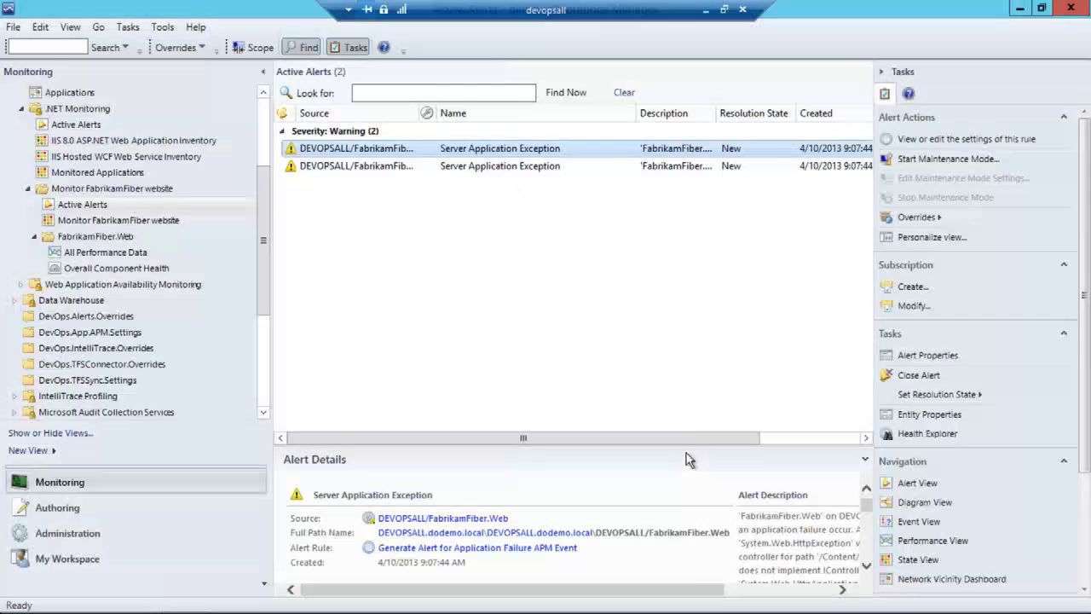
drag(677, 594, 757, 580)
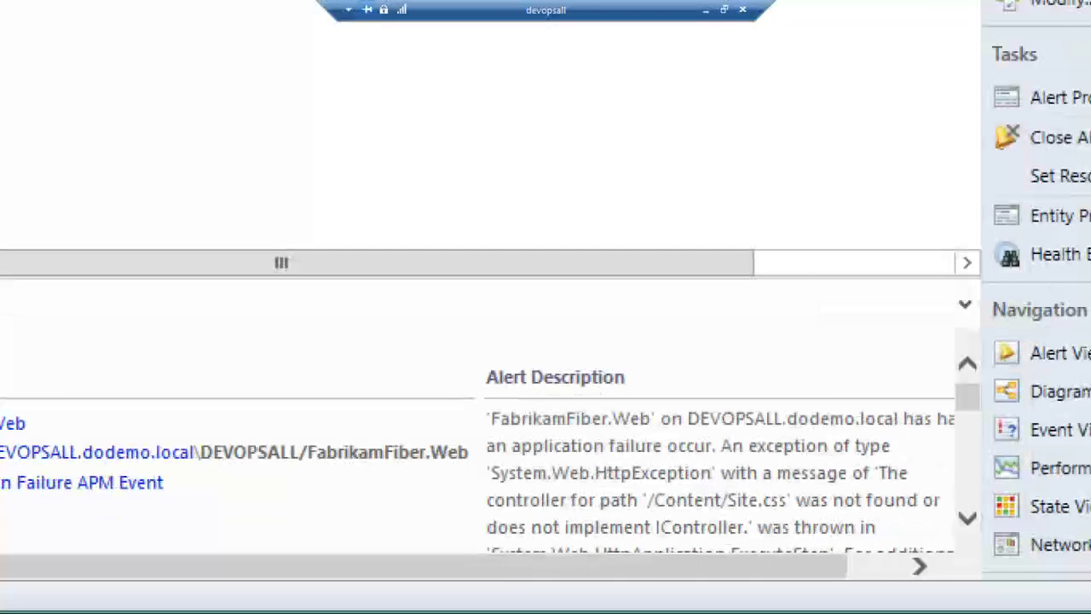
click(532, 466)
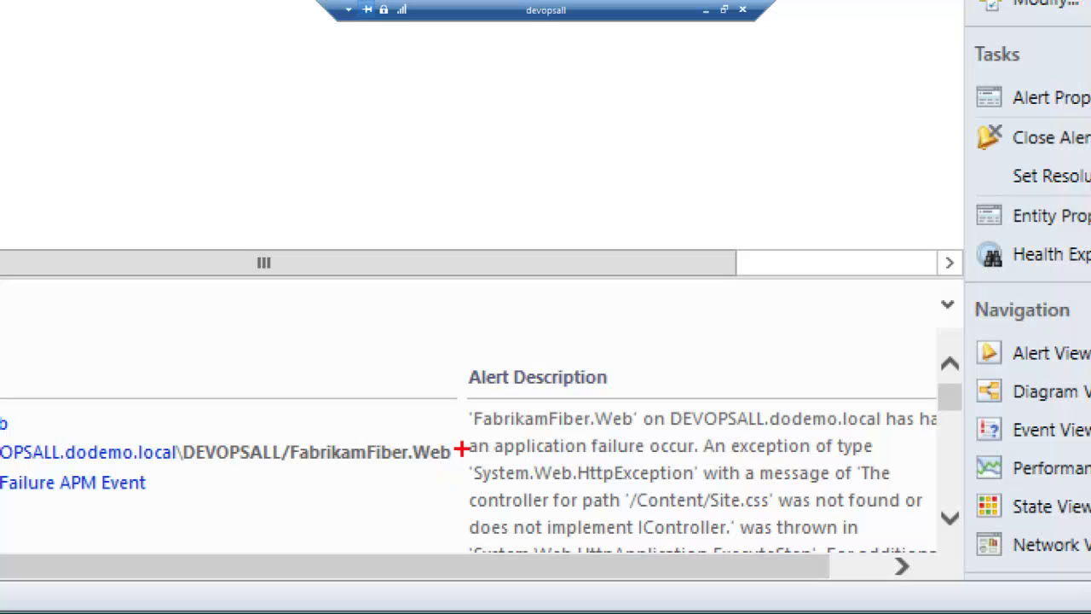
mouse_move(482, 407)
mouse_down()
mouse_move(450, 465)
mouse_move(703, 498)
mouse_move(632, 406)
mouse_up()
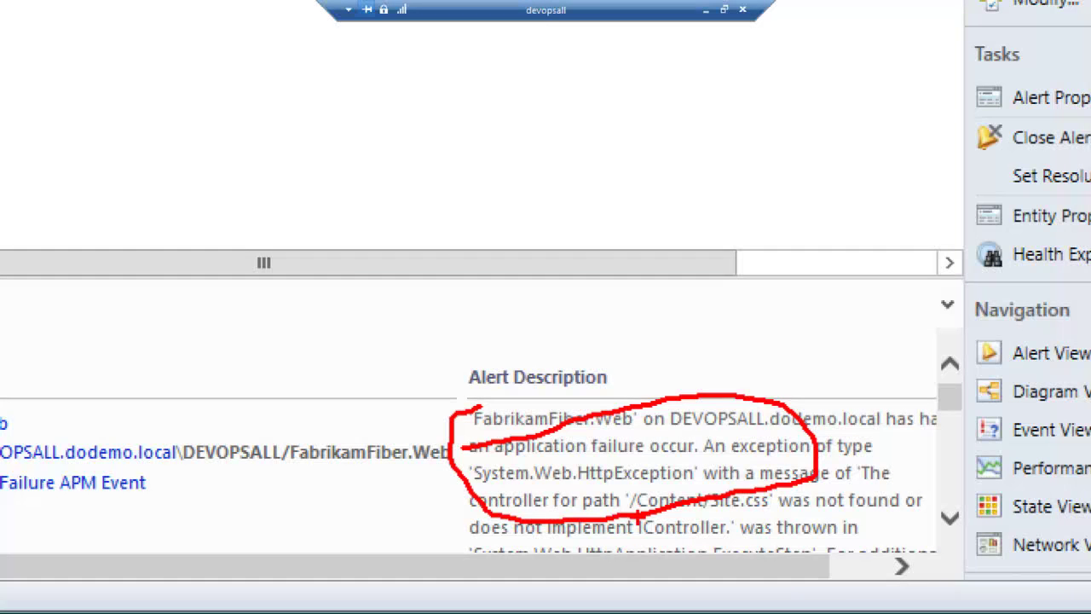
key(Escape)
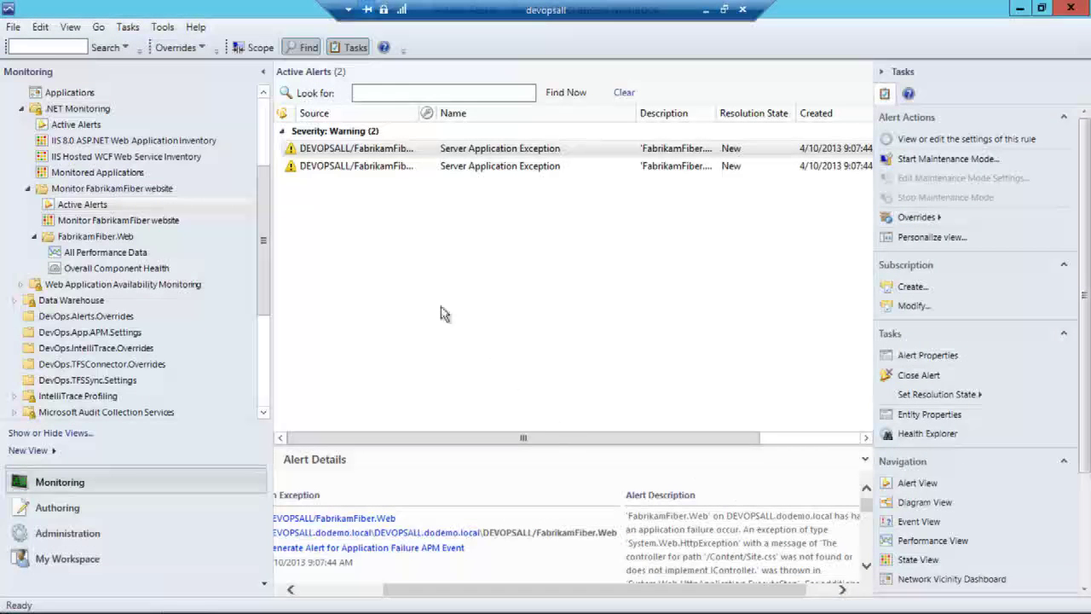
- Select the second Server Application Exception alert and read its exception type and message in the alert description
click(331, 168)
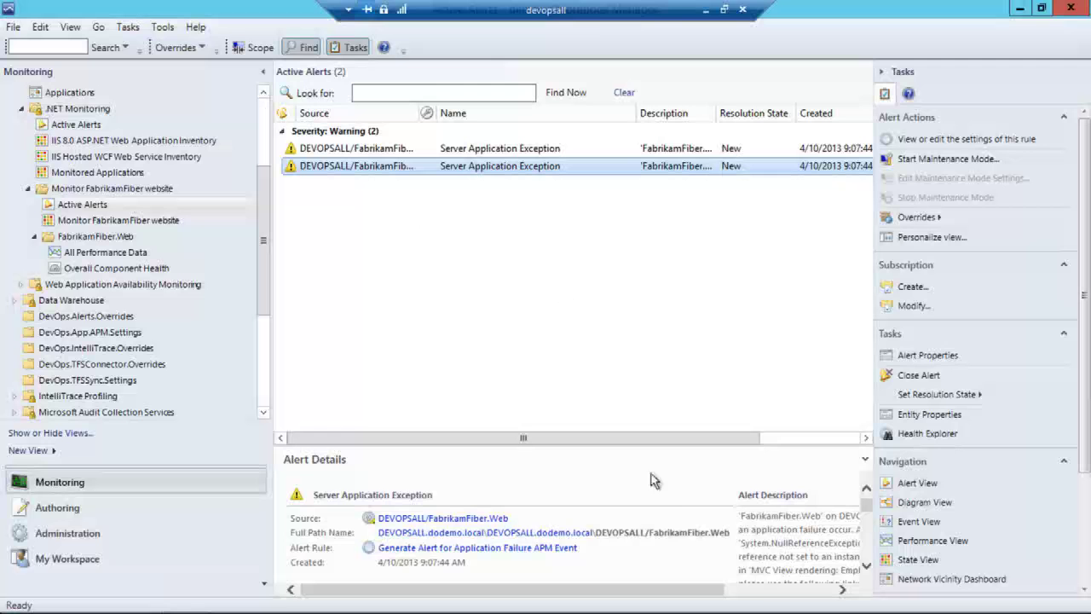
drag(692, 597, 802, 596)
key(ctrl+1)
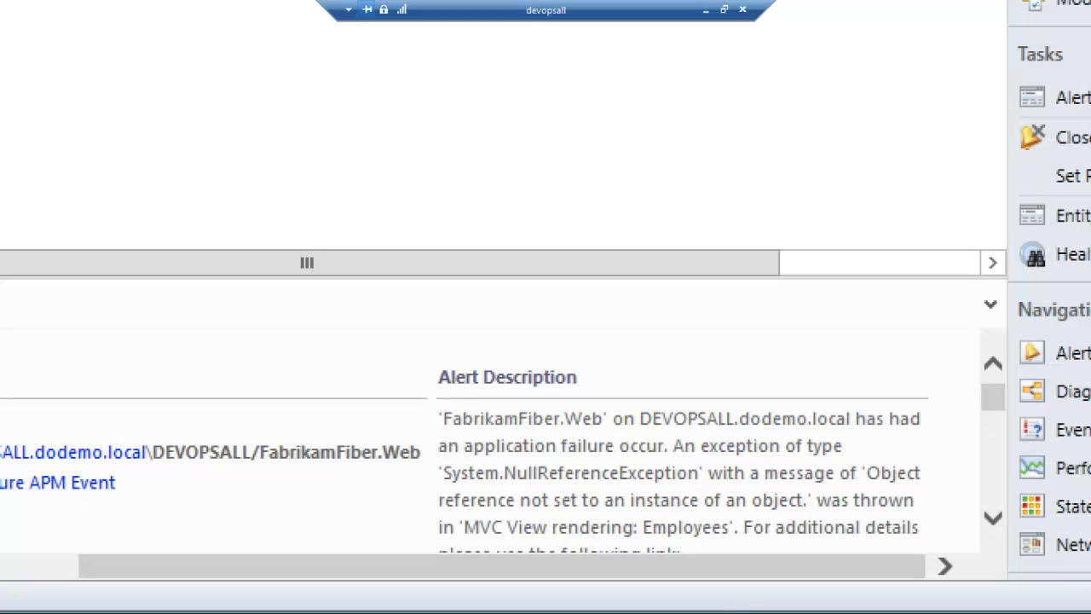
mouse_move(429, 500)
mouse_down()
mouse_move(611, 478)
mouse_move(701, 474)
mouse_move(704, 483)
mouse_up()
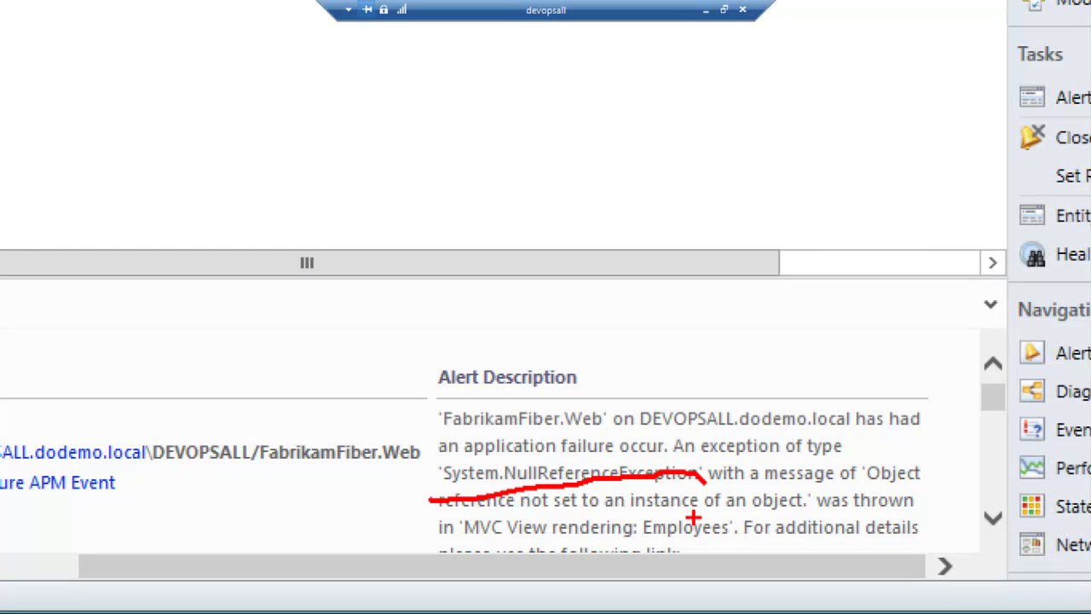
key(Escape)
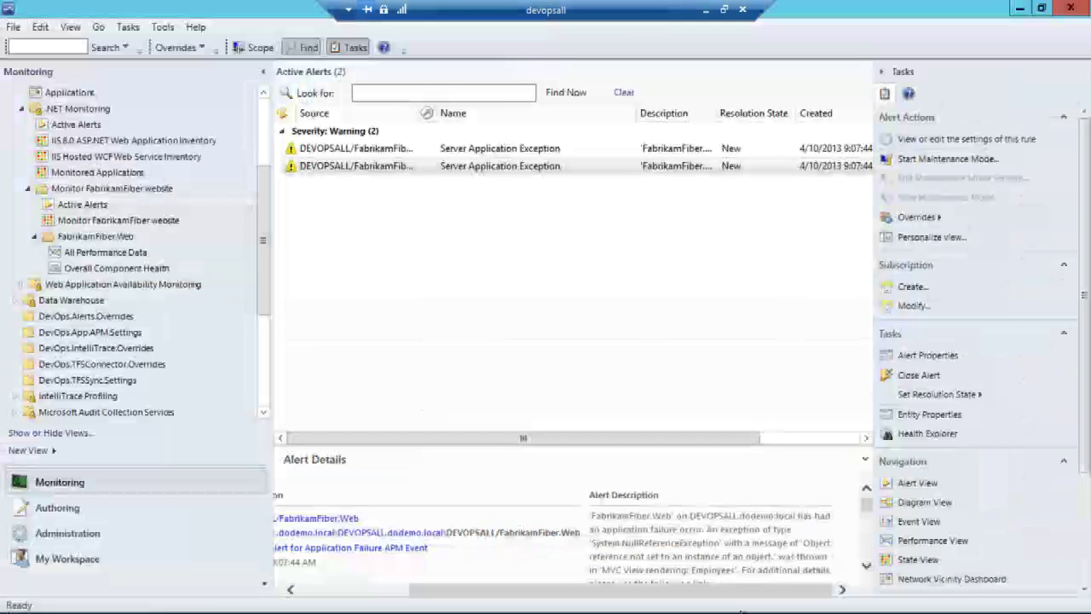
- Open the properties of the second Server Application Exception alert and apply the alert status Assigned to Engineering
double_click(328, 172)
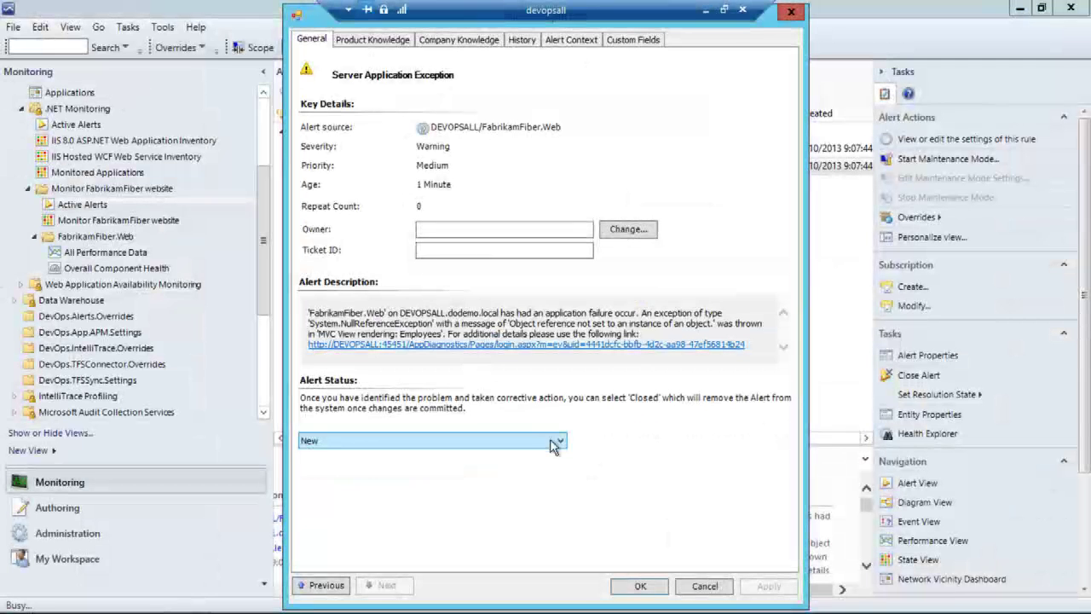
click(654, 529)
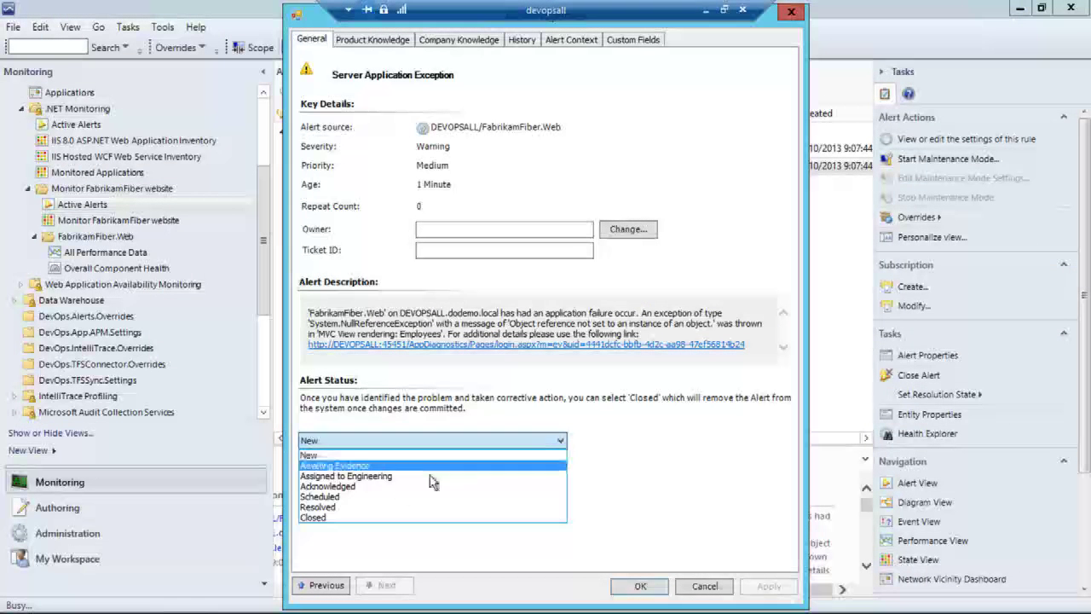
click(382, 475)
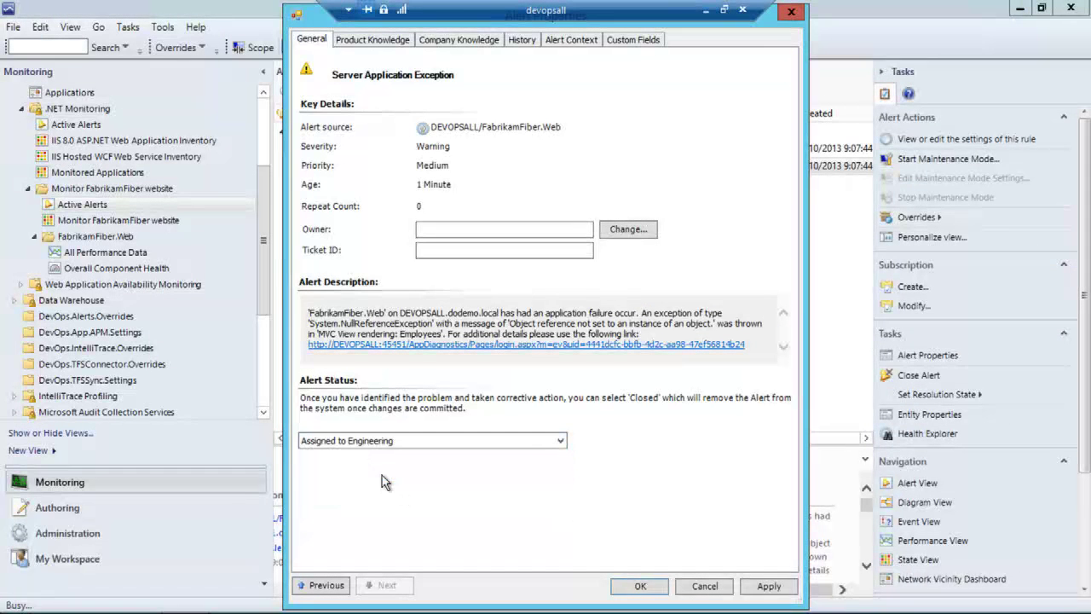
click(765, 588)
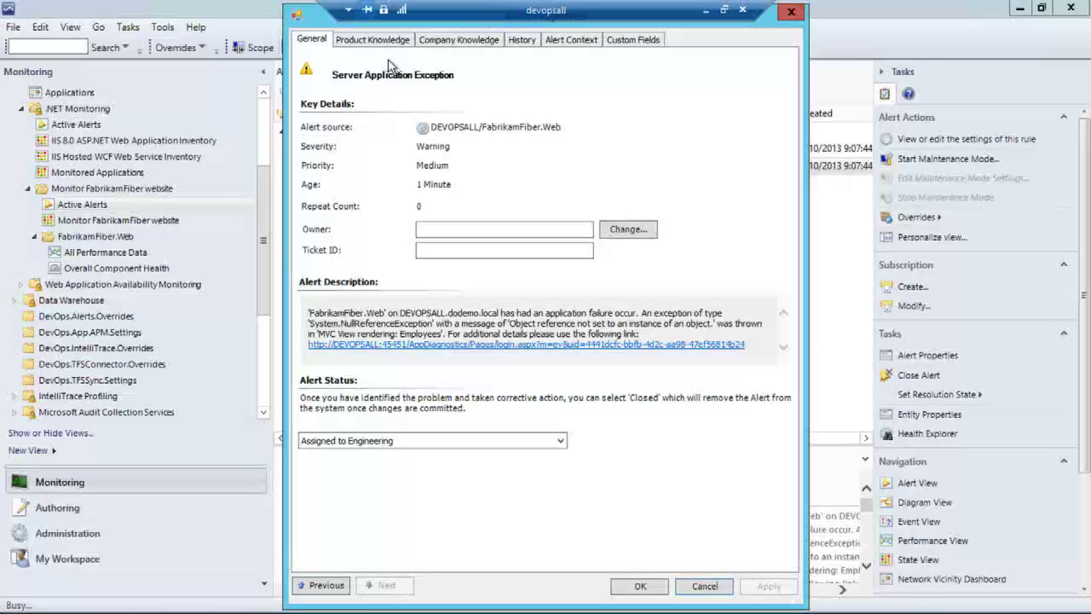
- Open the alert's AppDiagnostics event link, expand the exception data, and show the complete stack with parameters
click(393, 344)
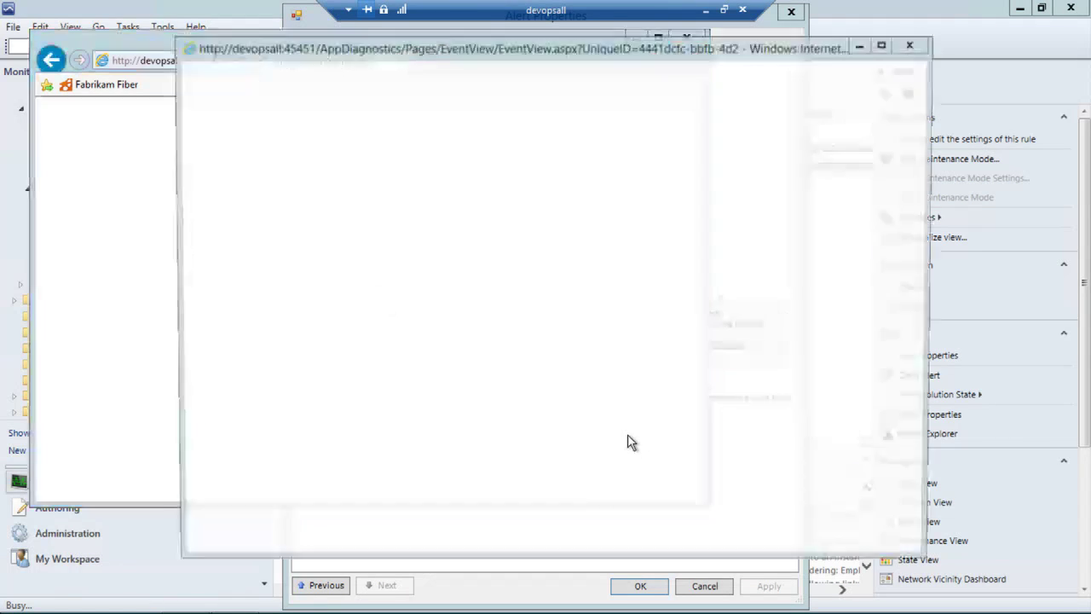
click(600, 380)
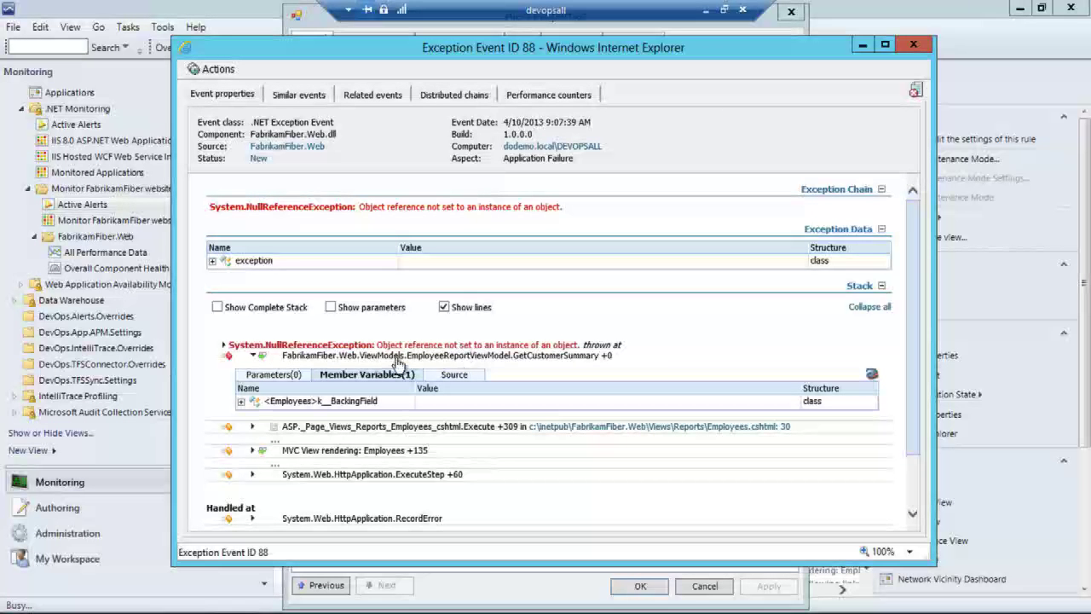
click(212, 261)
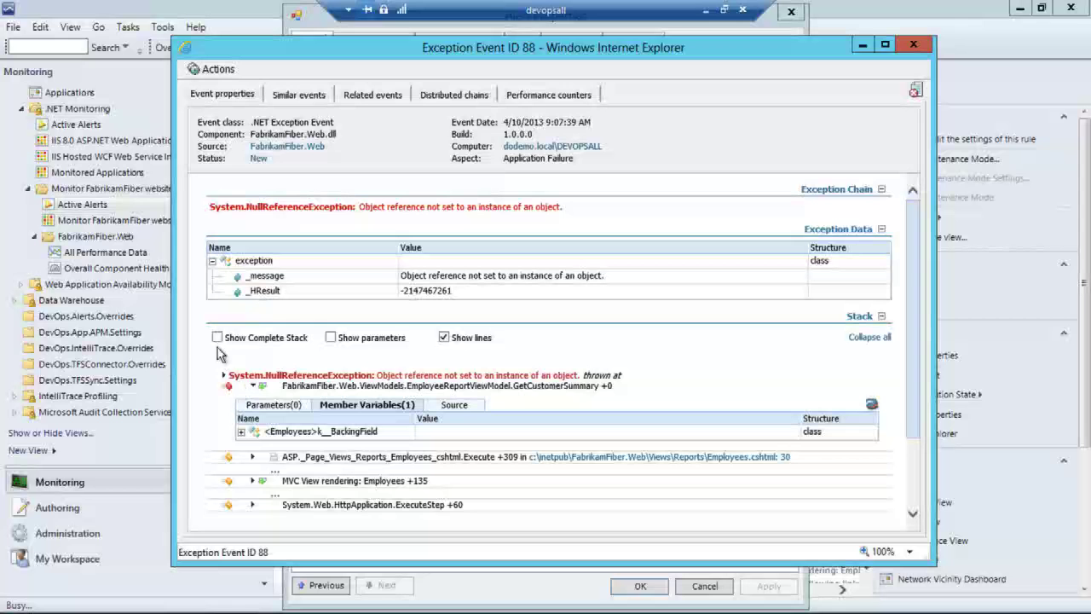
click(218, 337)
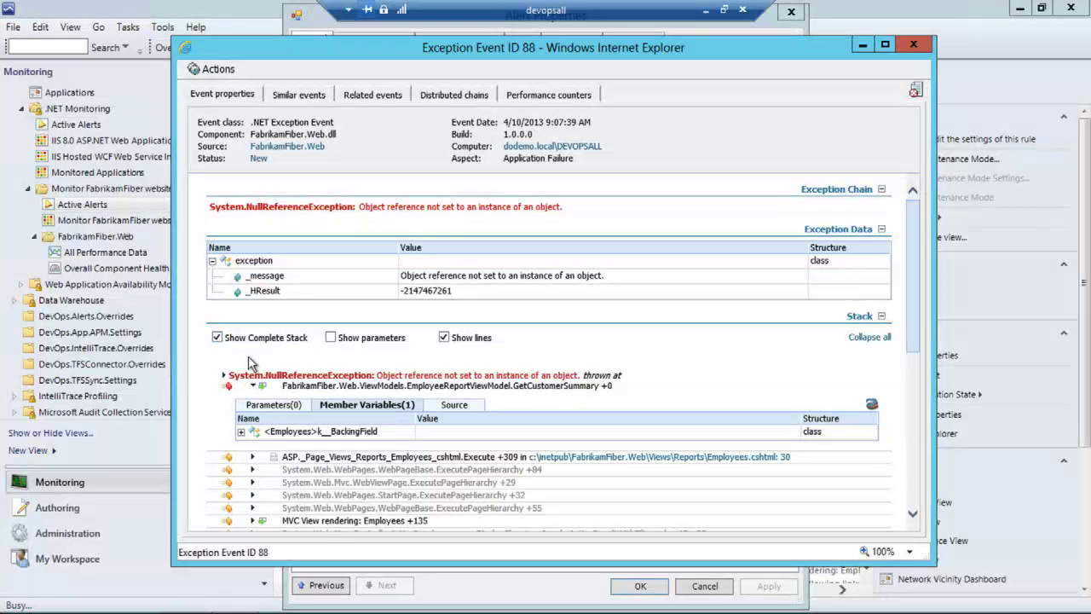
click(331, 339)
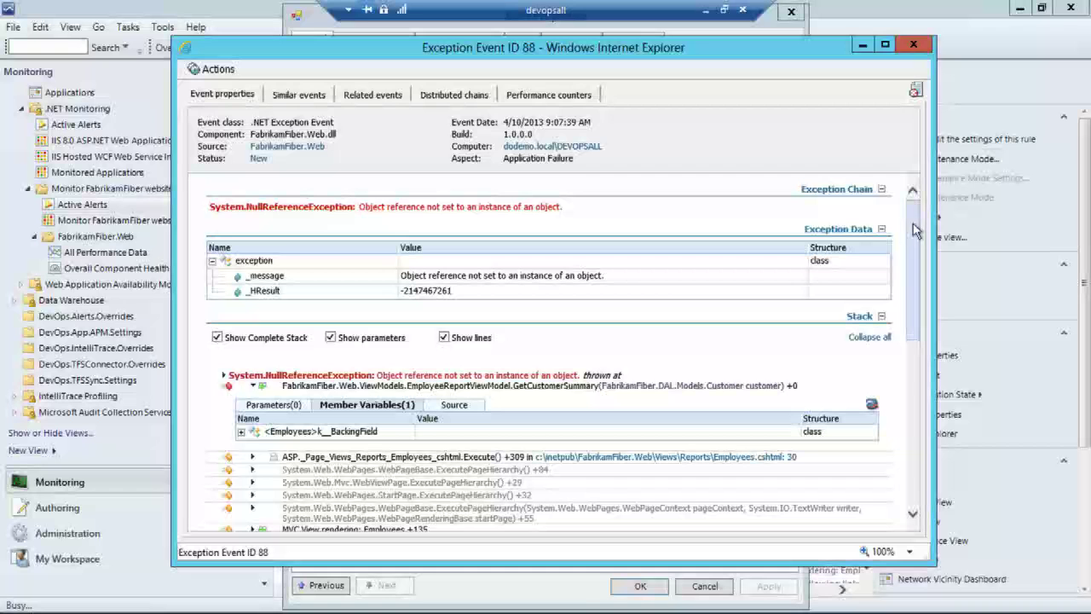
- Inspect the parameters of the MVC View rendering: Employees stack entry and collapse it again
drag(914, 231, 926, 318)
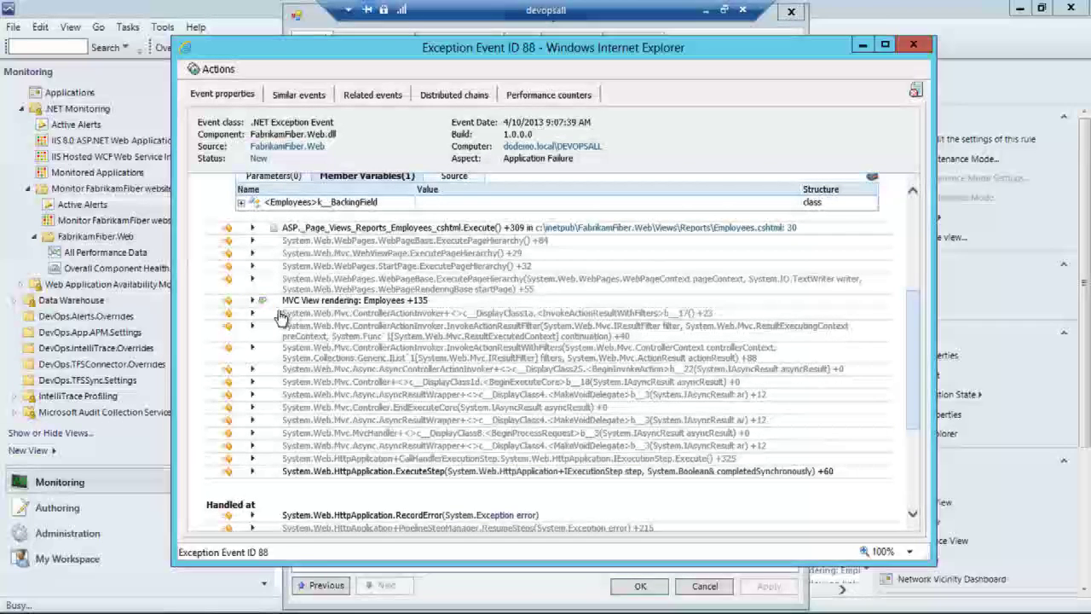
click(252, 301)
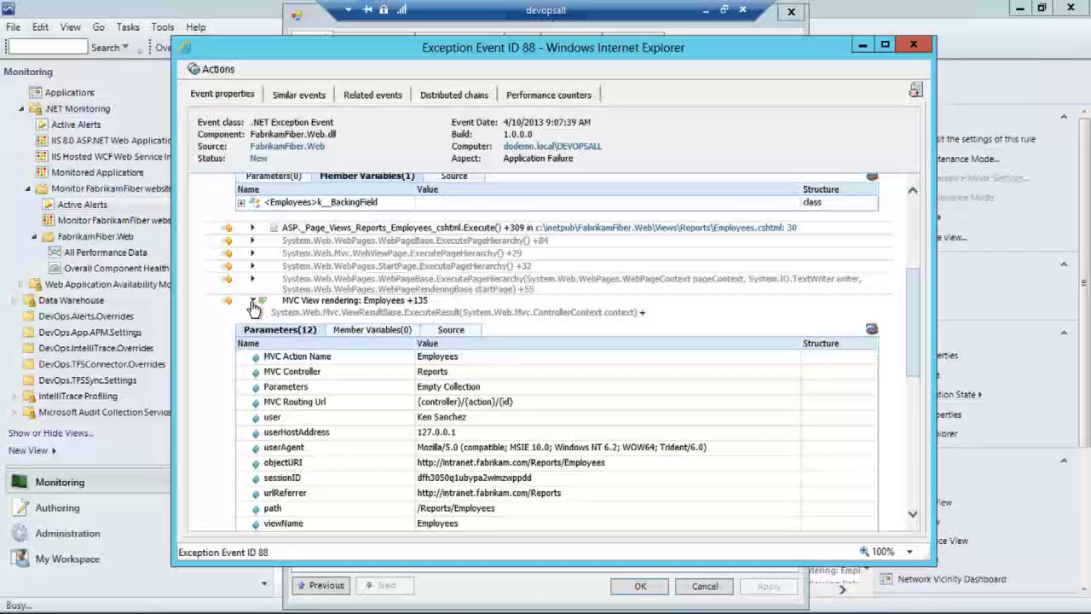
click(253, 304)
drag(914, 313, 914, 217)
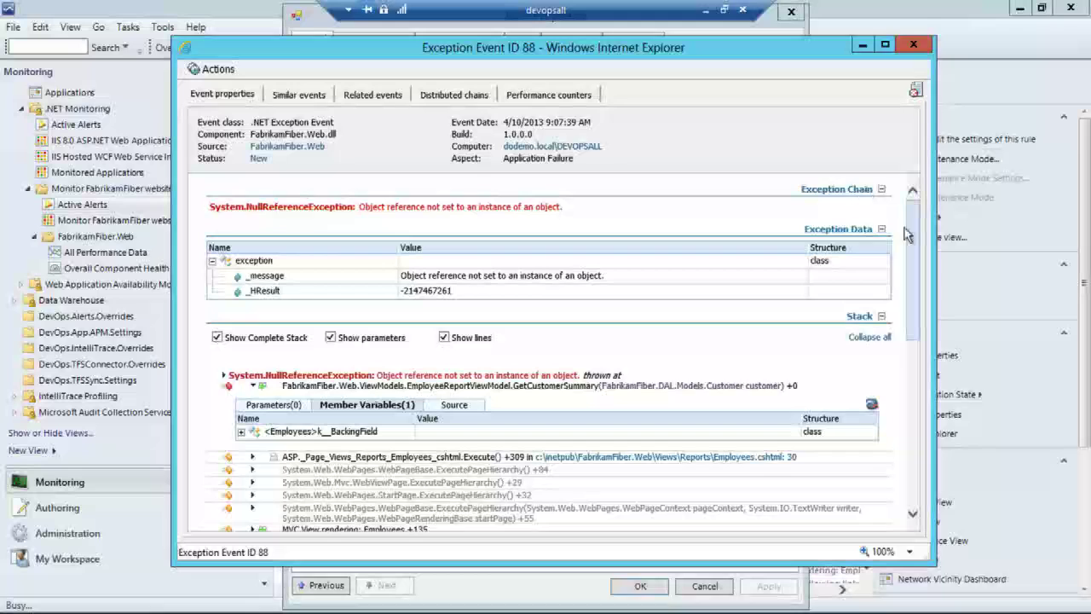
- Examine the source code fragment of the Employees.cshtml line 30 stack entry and collapse it again
drag(914, 250, 914, 295)
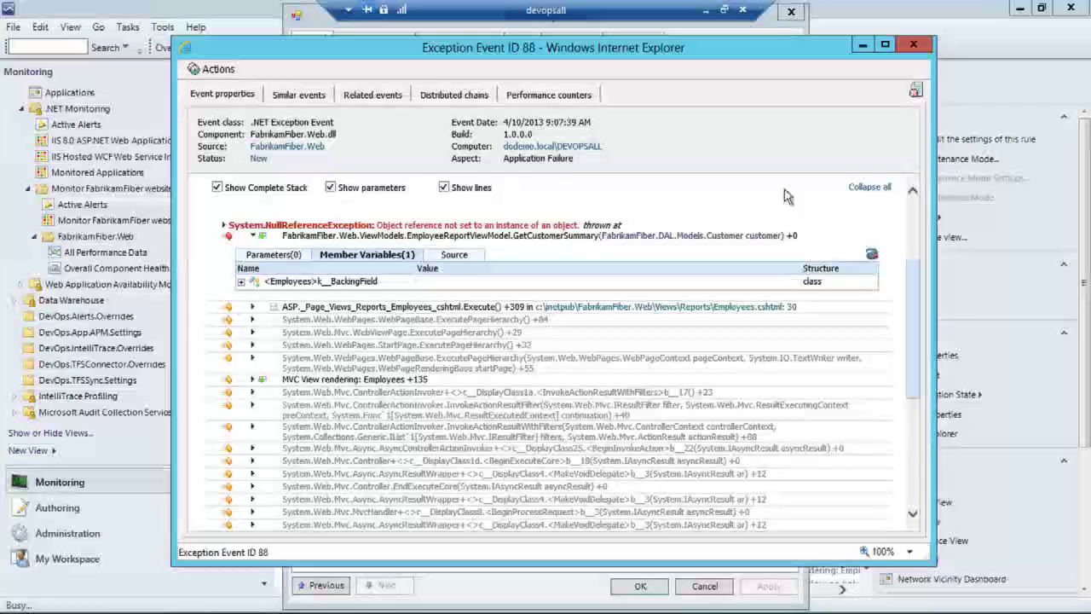
drag(915, 289, 913, 218)
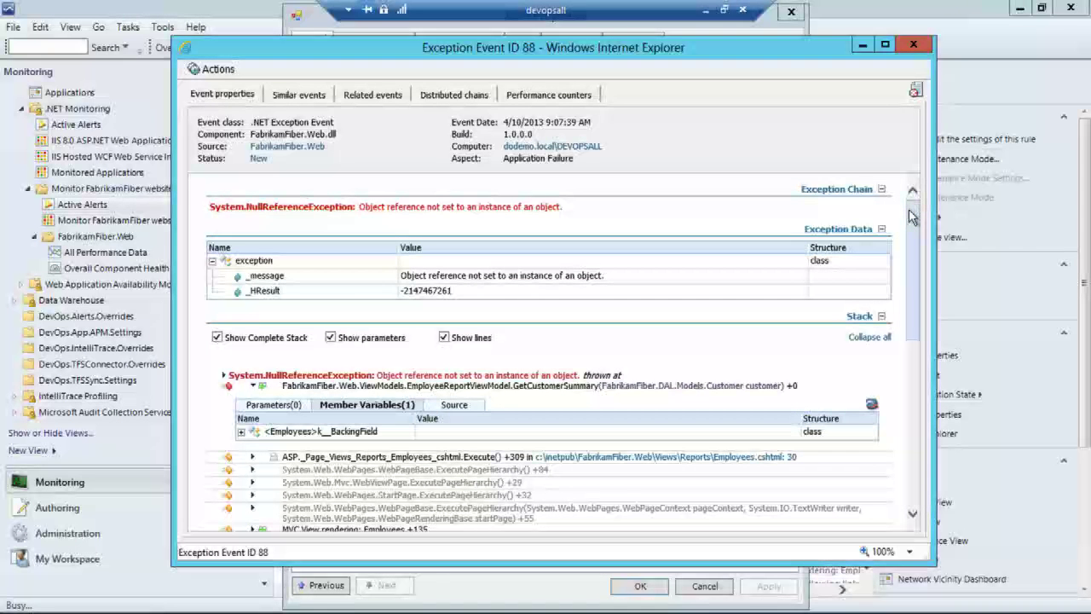
drag(913, 219, 919, 270)
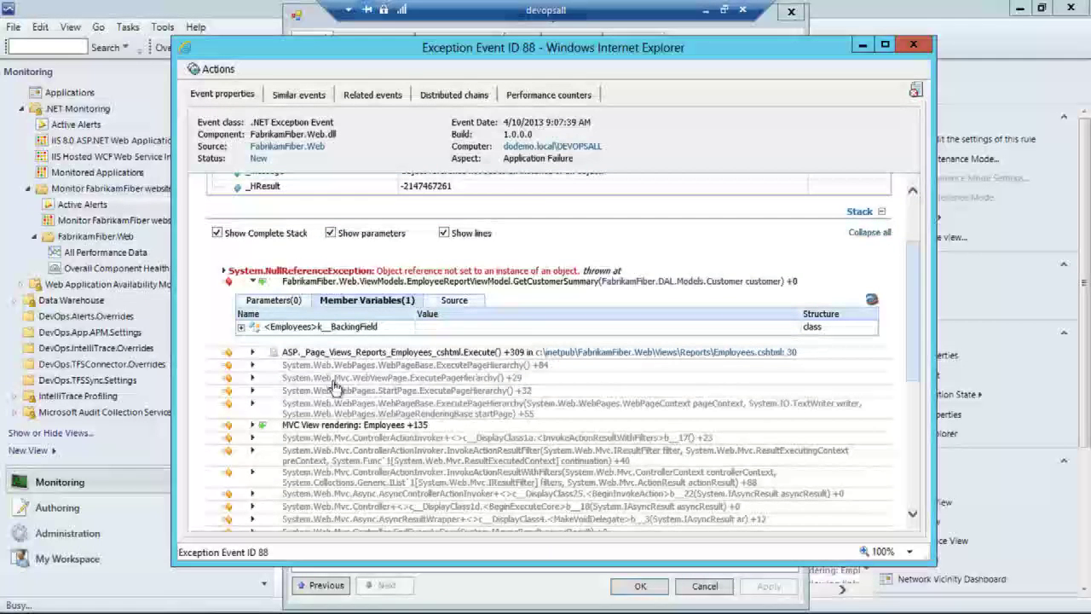
click(253, 352)
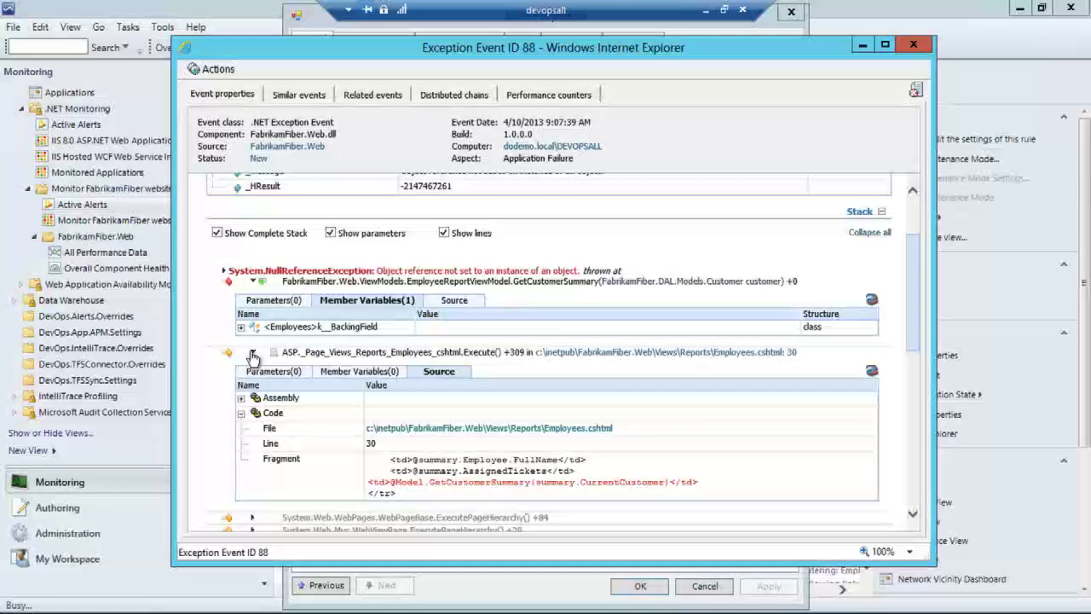
click(252, 352)
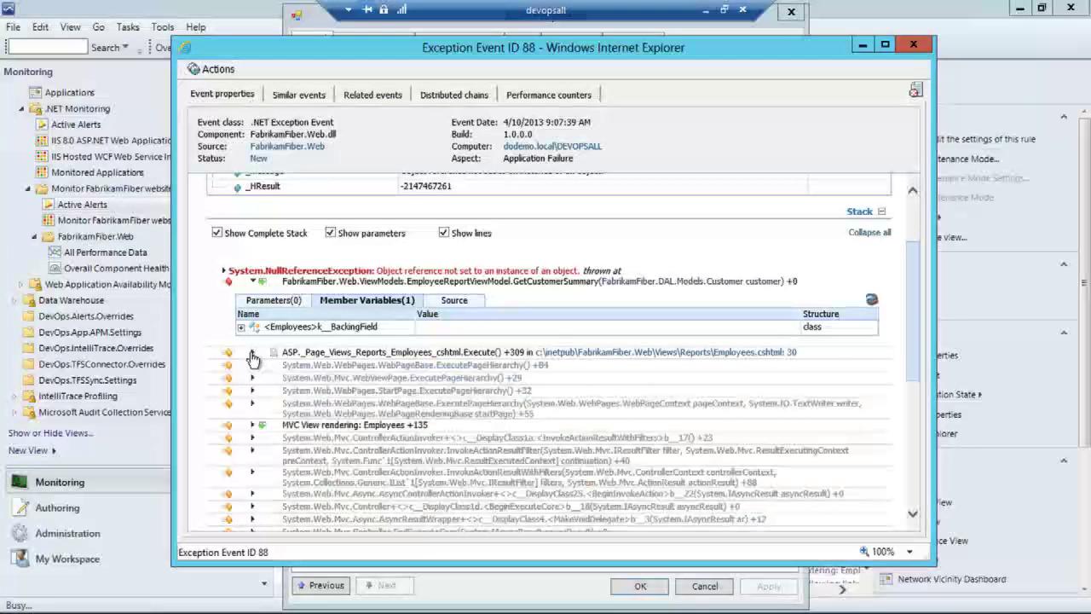
scroll(911, 357, up, 3)
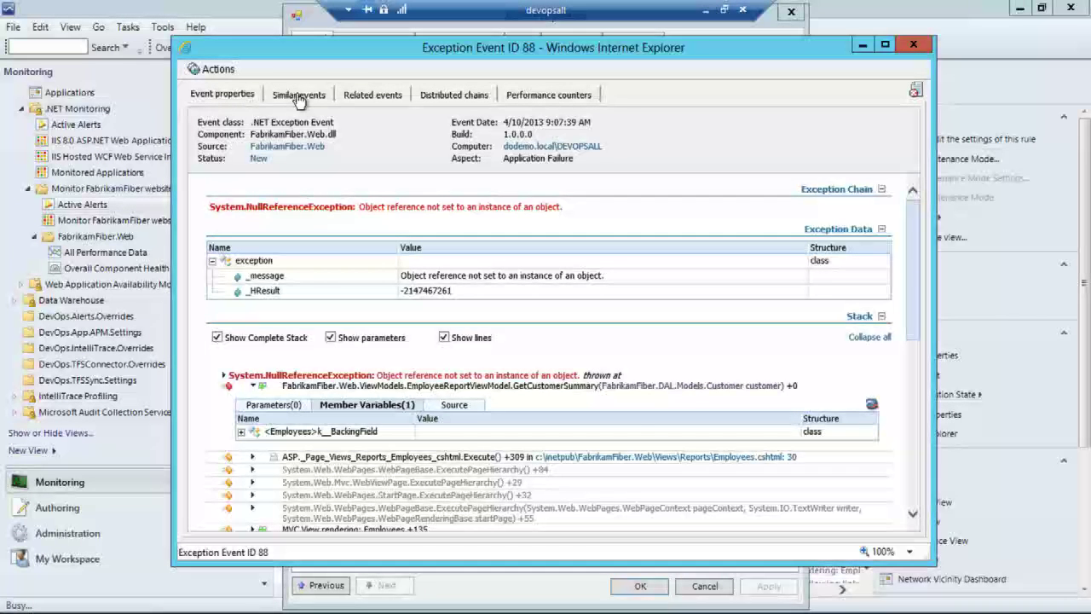
- Review the exception event's similar events, related events, distributed chains, and performance counters
click(299, 96)
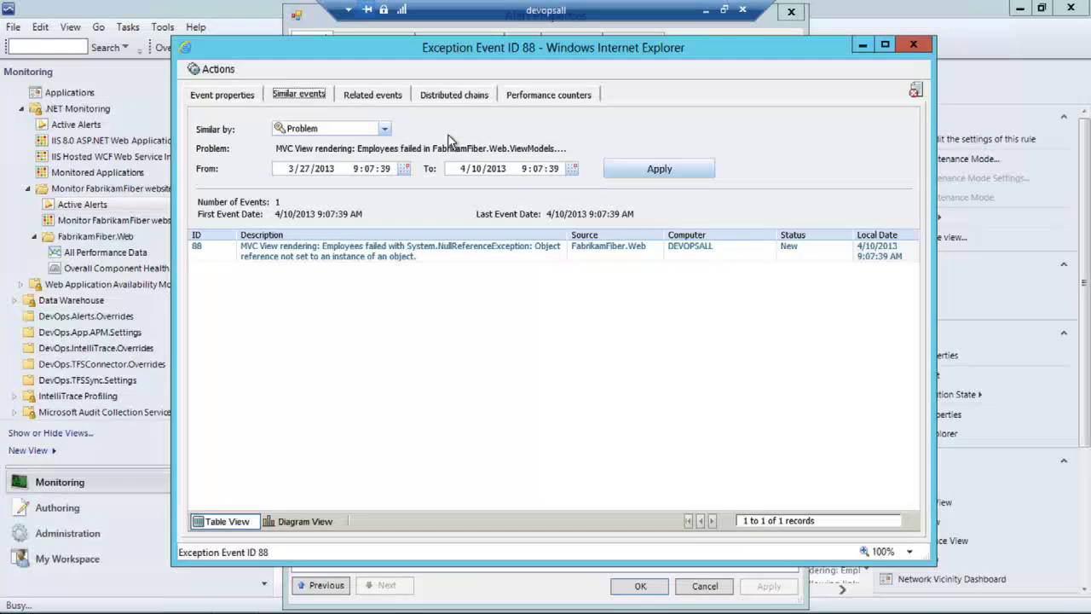
click(386, 99)
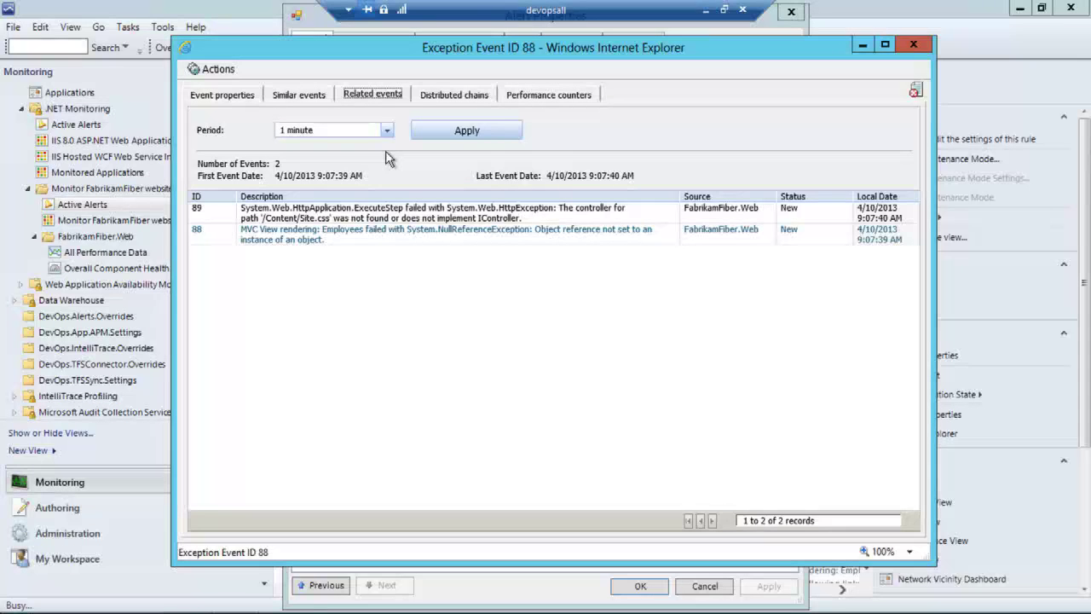
click(444, 96)
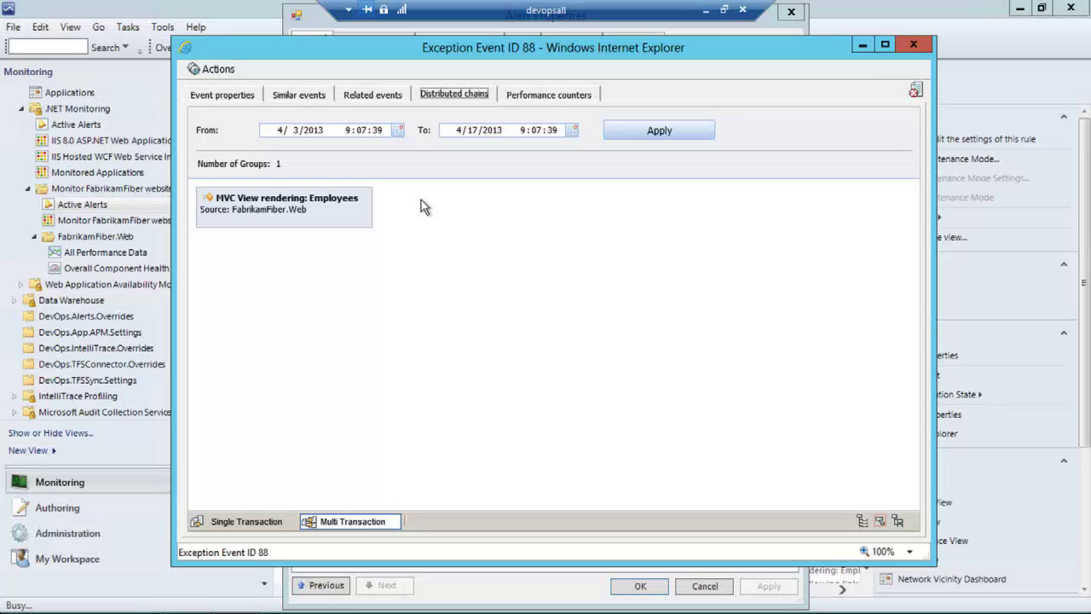
click(529, 100)
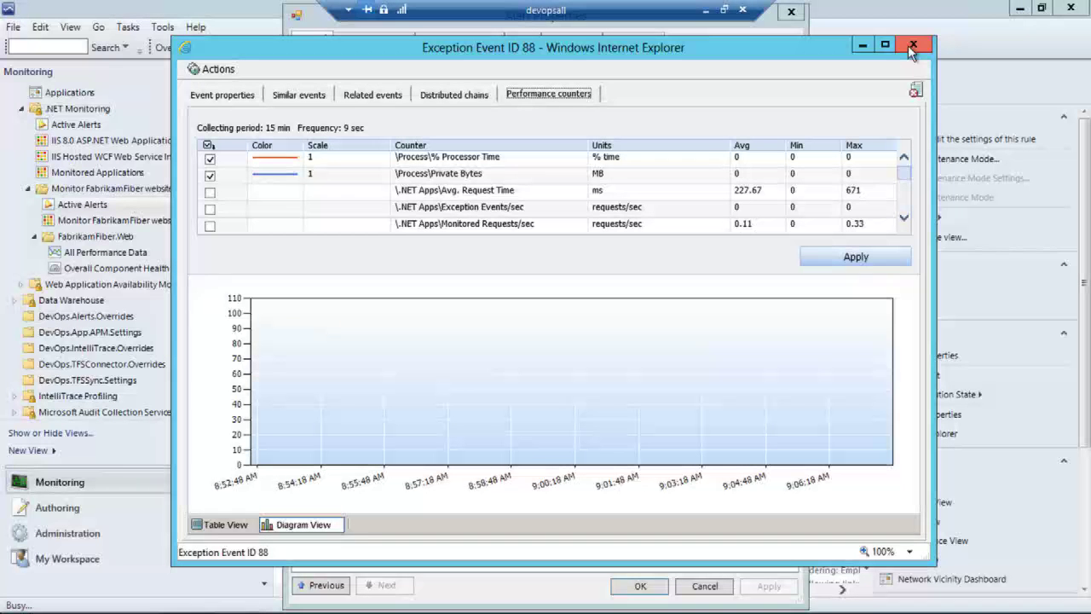
- Review the stack in the event properties once more, and close the exception event window and the alert properties
click(227, 99)
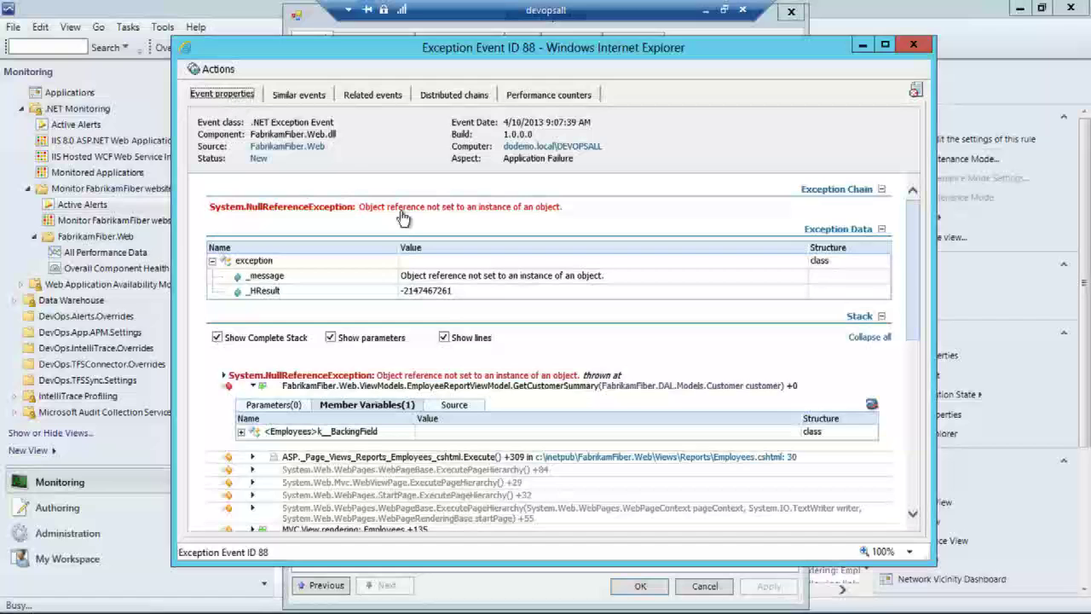
scroll(456, 331, down, 3)
scroll(456, 331, down, 3)
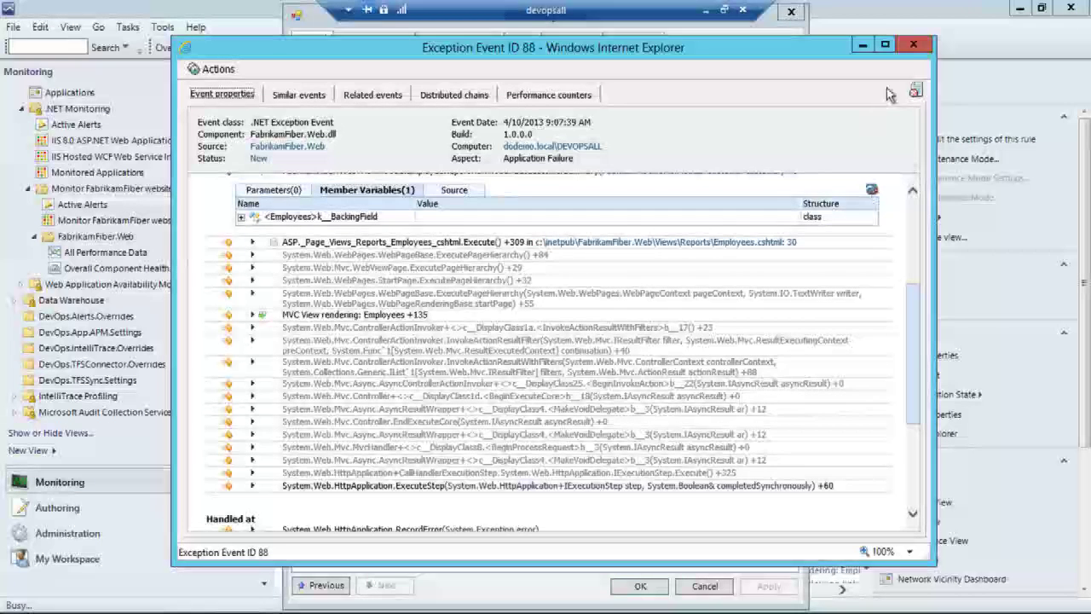
click(915, 45)
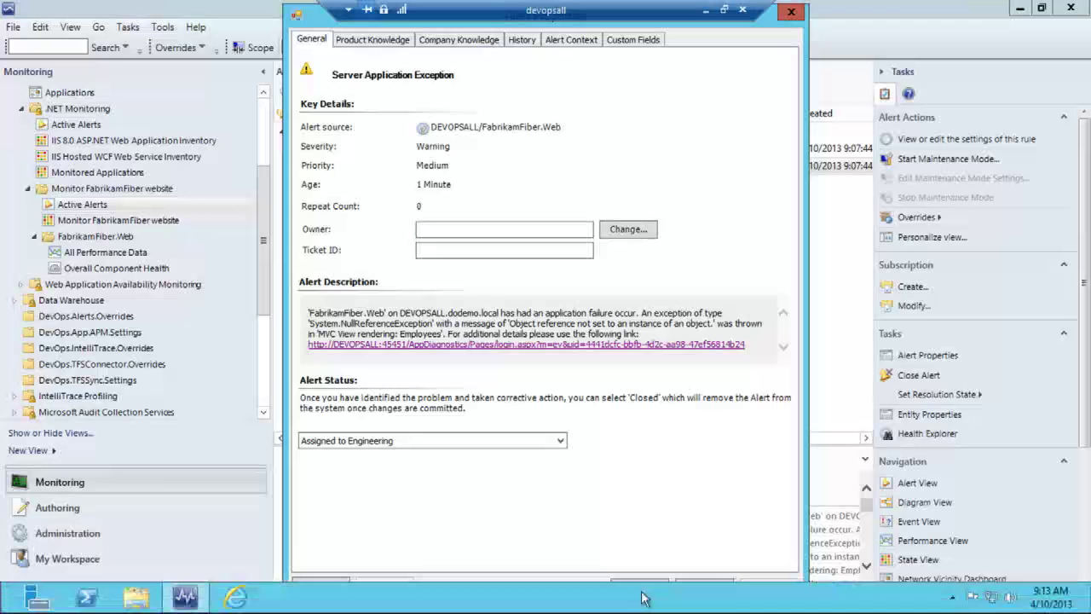
click(641, 587)
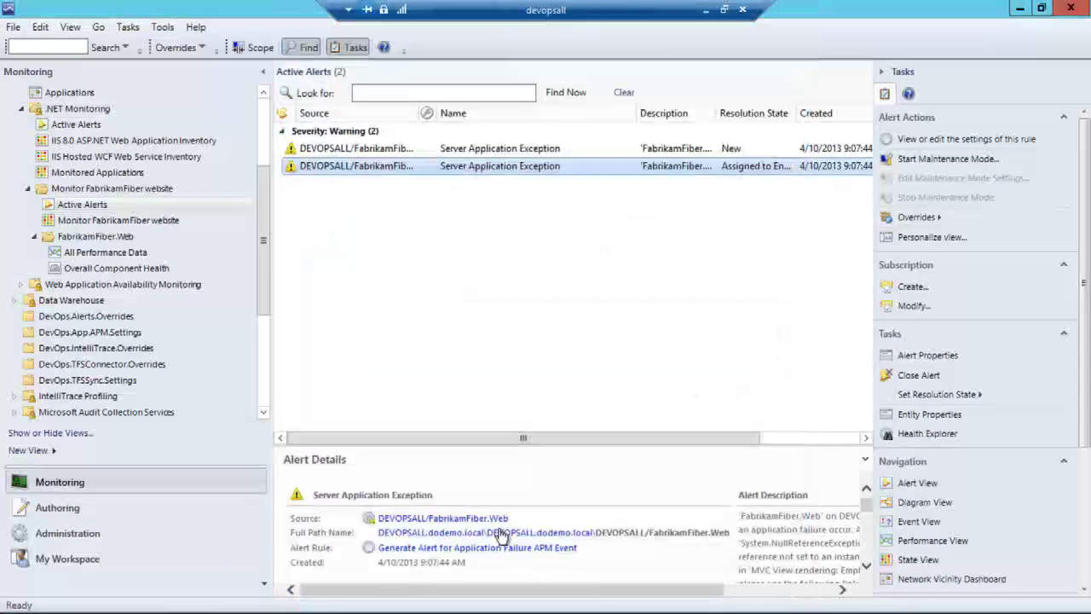
- Switch to the other devopsall remote desktop session and start Visual Studio there
click(707, 10)
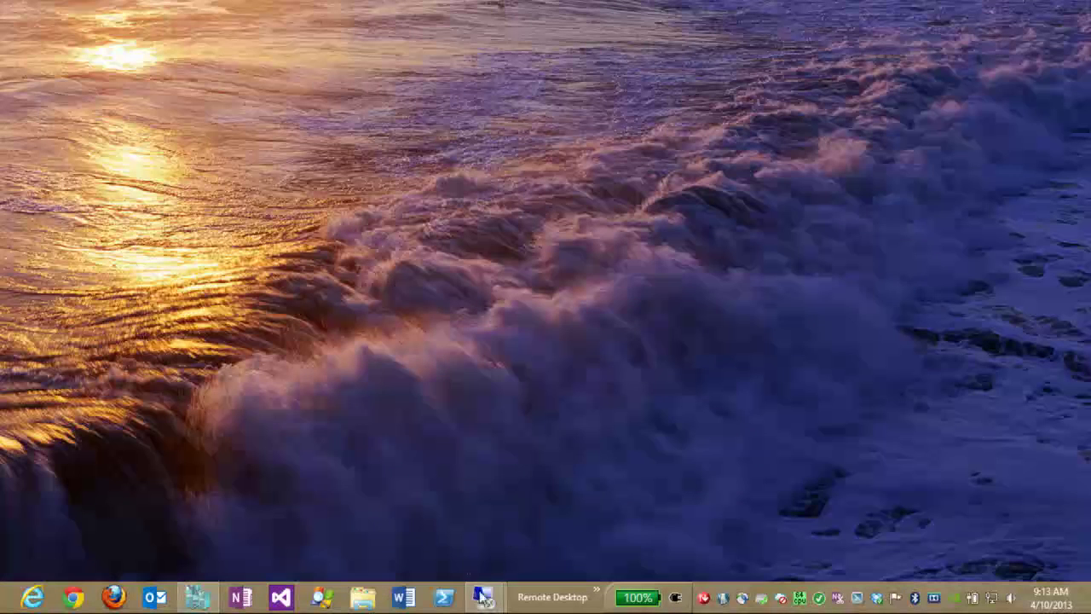
mouse_move(483, 597)
click(404, 516)
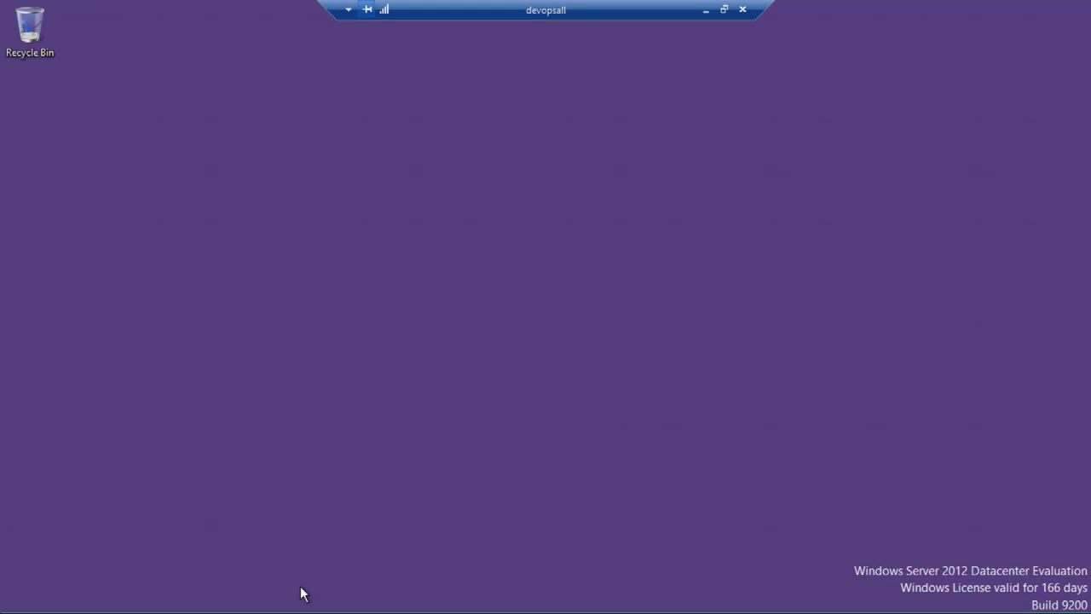
mouse_move(273, 610)
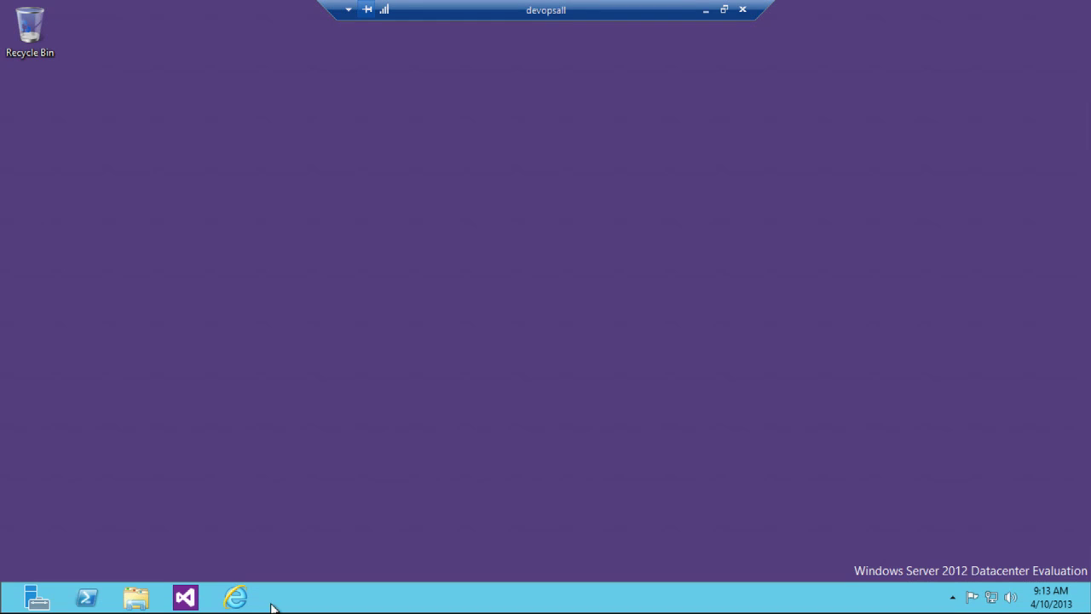
click(183, 600)
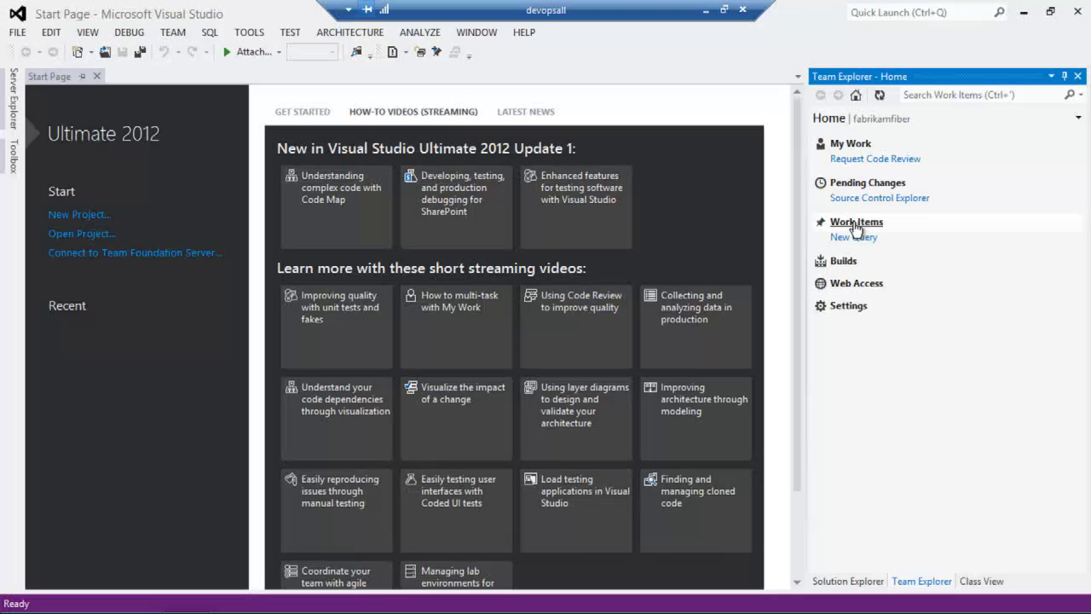
- Open fabrikamfiber's Web Access, view the Operational Issues team favorite with an enlarged work item pane, and close the browser
click(858, 284)
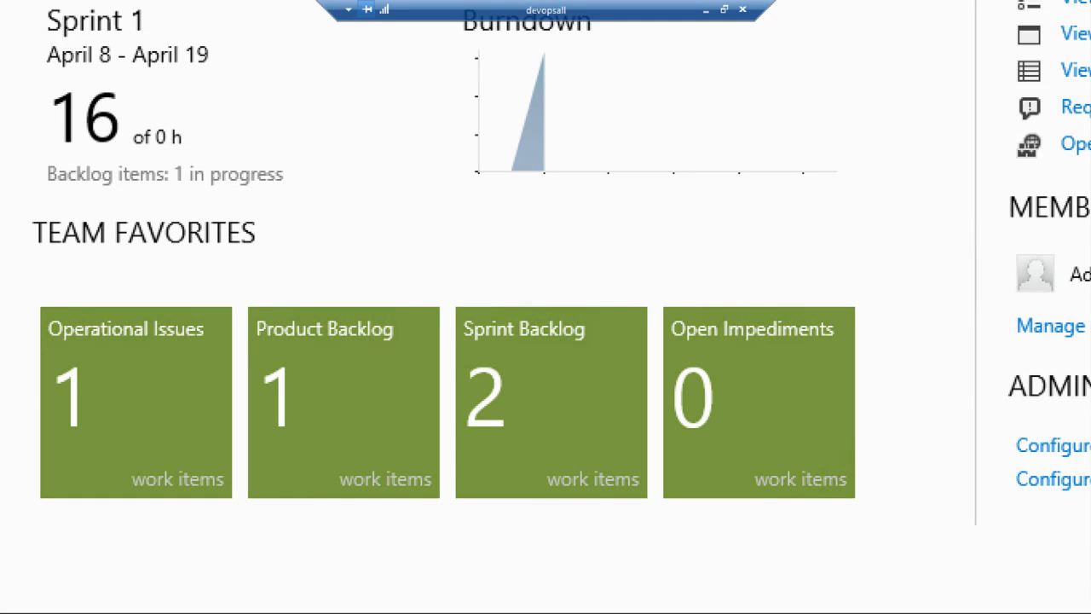
mouse_move(37, 284)
mouse_down()
mouse_move(48, 474)
mouse_move(162, 474)
mouse_up()
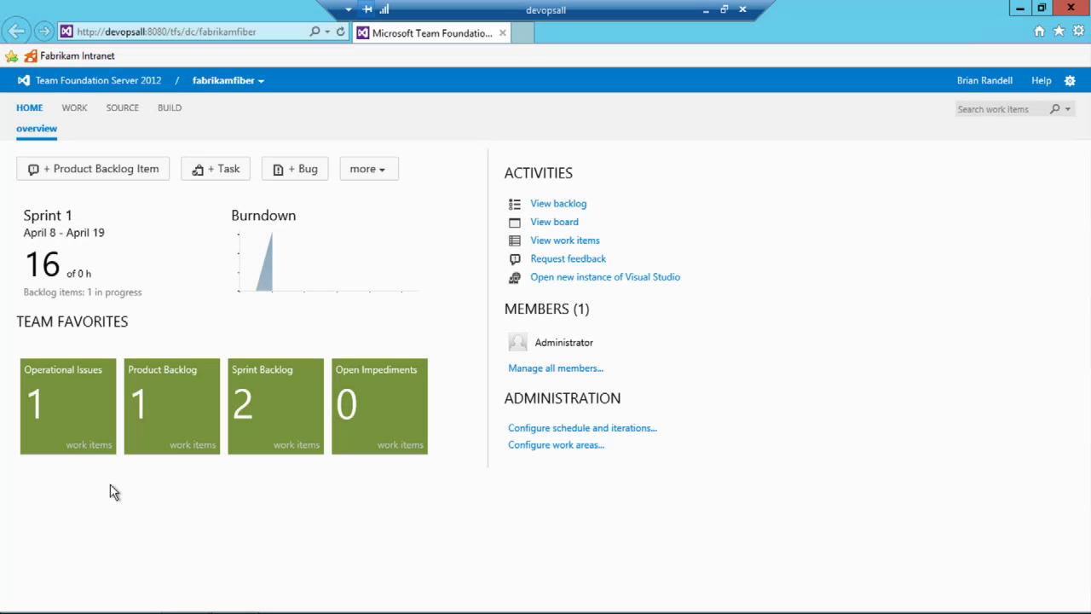
click(64, 403)
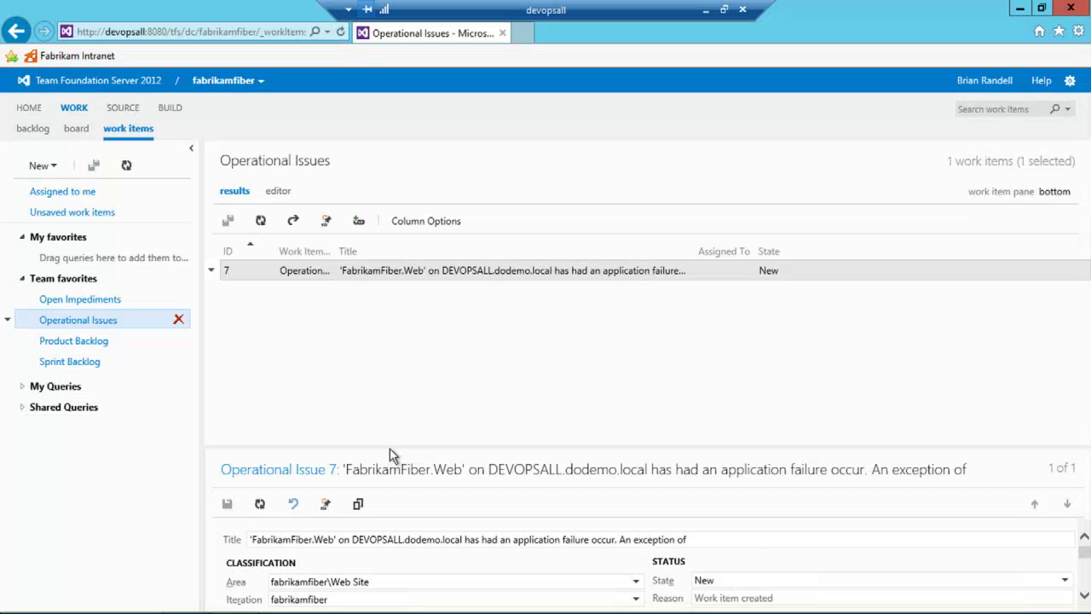
drag(389, 445, 395, 332)
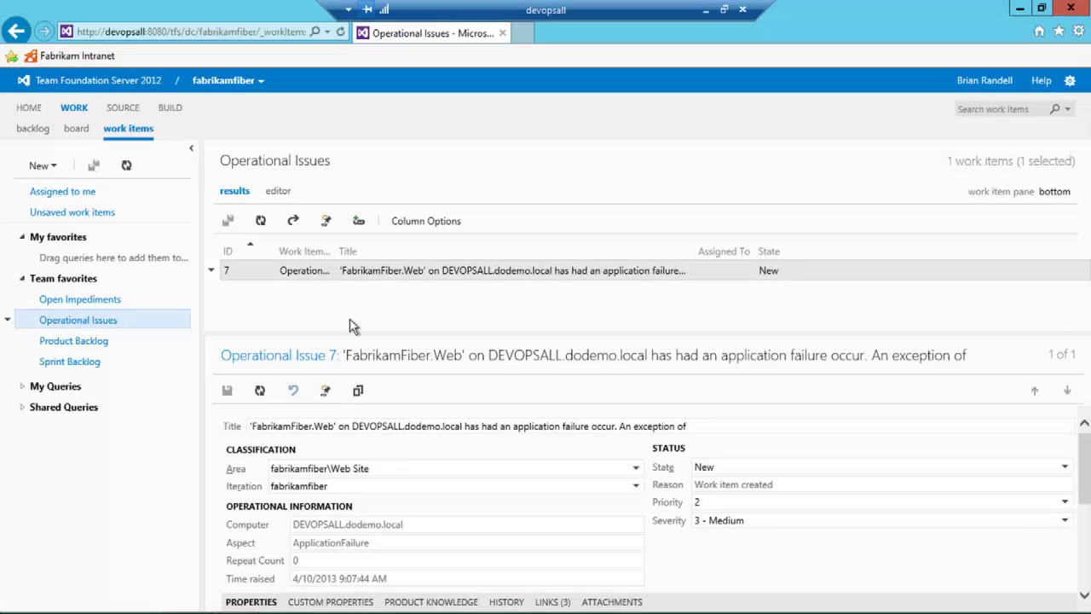
click(1076, 9)
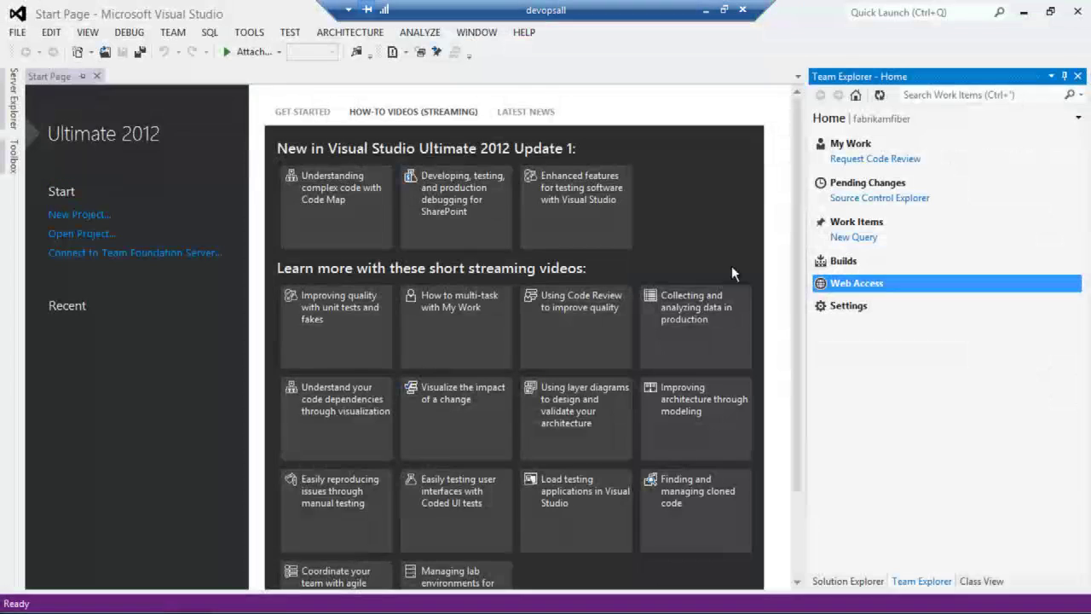
- Run the shared Operational Issues query from Team Explorer and open Operational Issue 7 to read its description
click(844, 226)
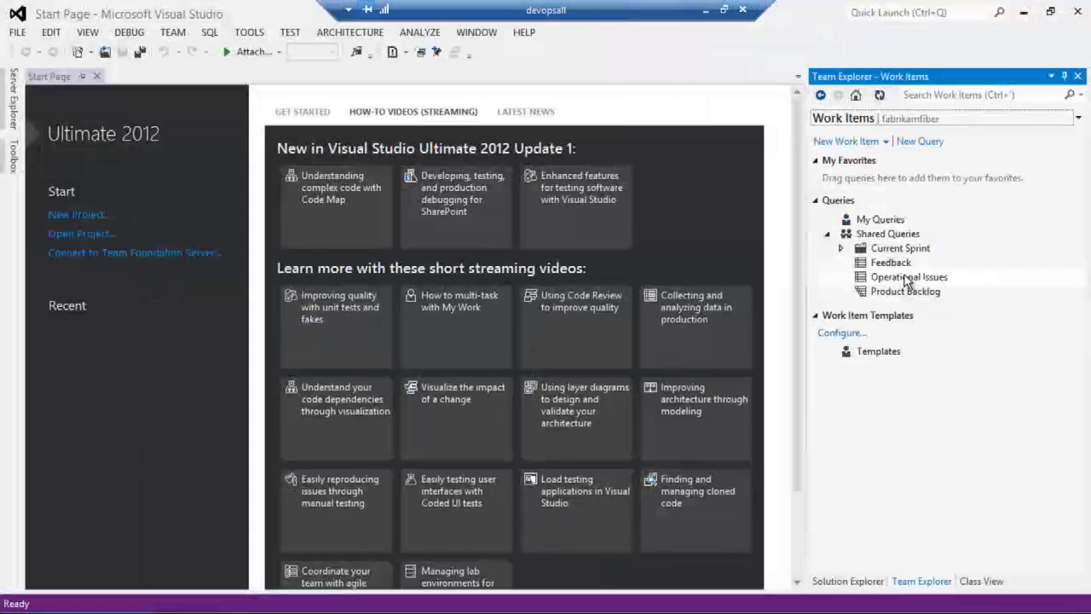
click(893, 282)
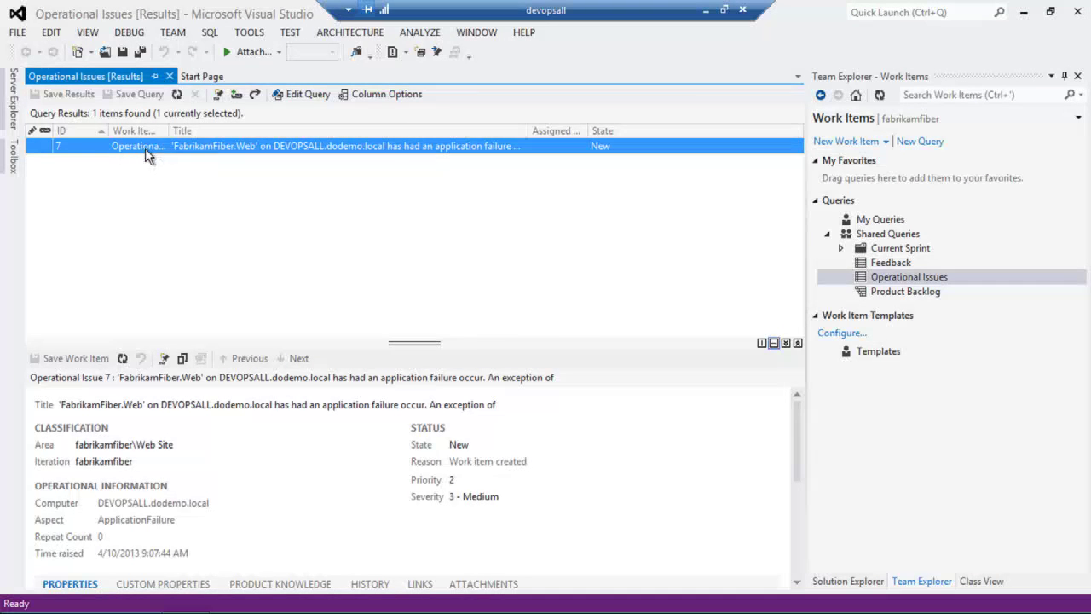
double_click(145, 154)
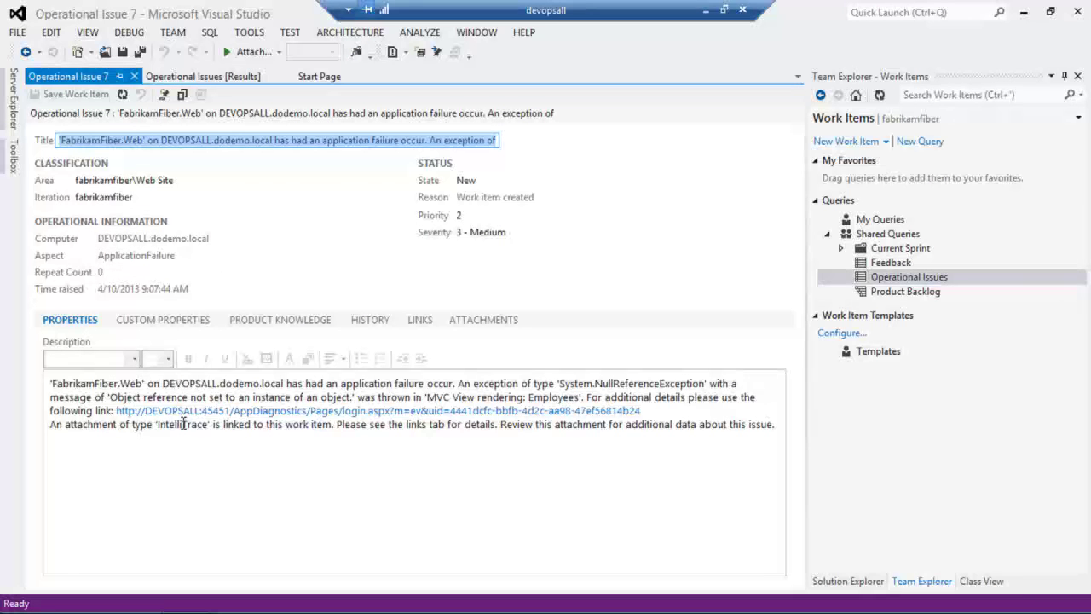
click(265, 431)
- Set the state of Operational Issue 7 to Accepted and save the work item
click(508, 181)
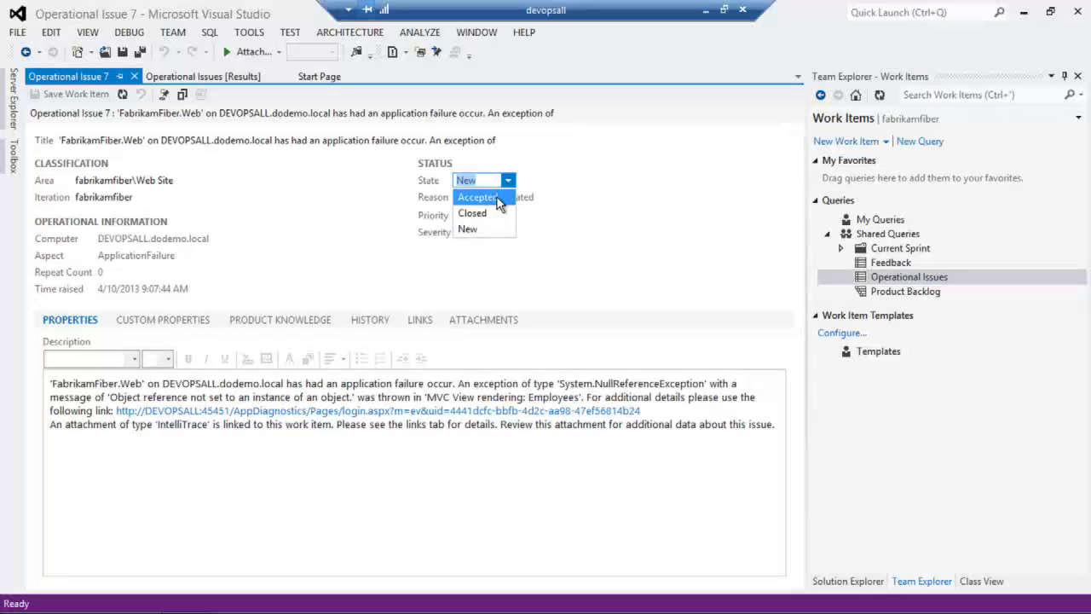
click(497, 200)
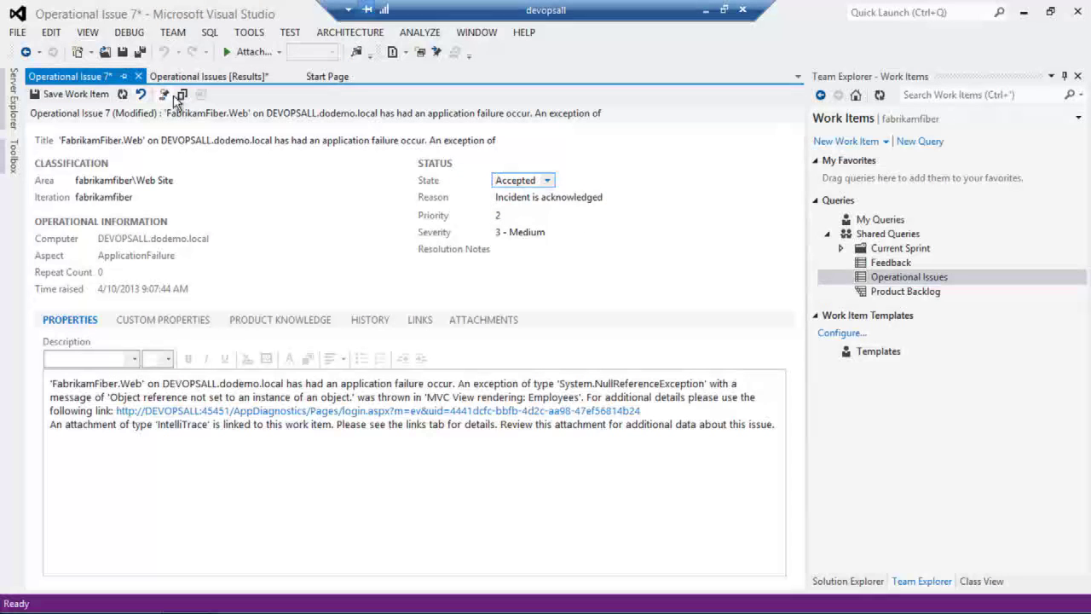
click(58, 95)
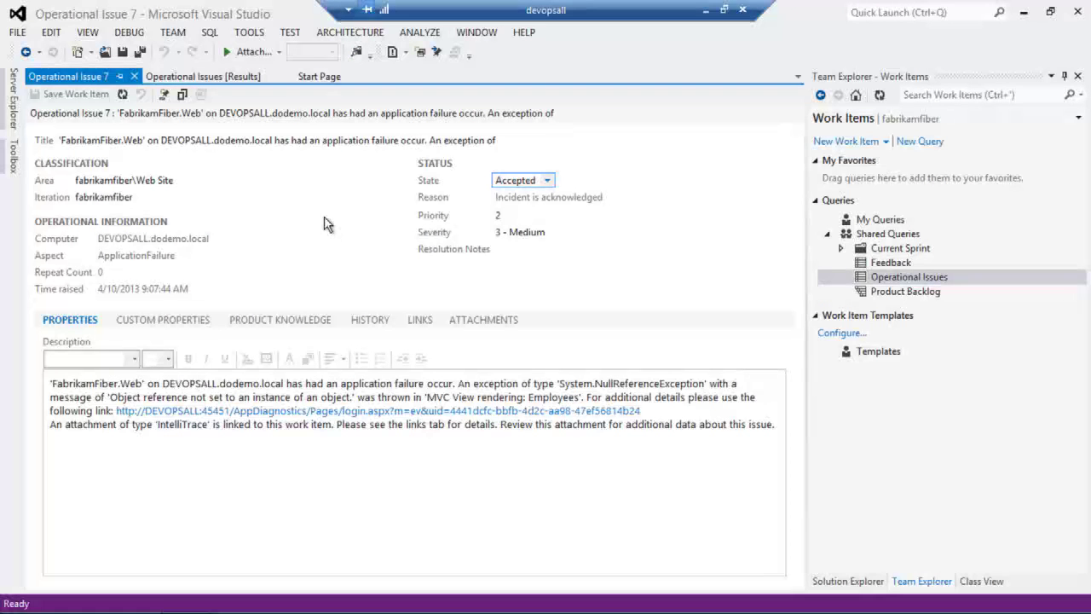
- Switch back to the Operations Manager session and open the Acknowledged alerts view under Team Foundation Server Synchronization
click(705, 18)
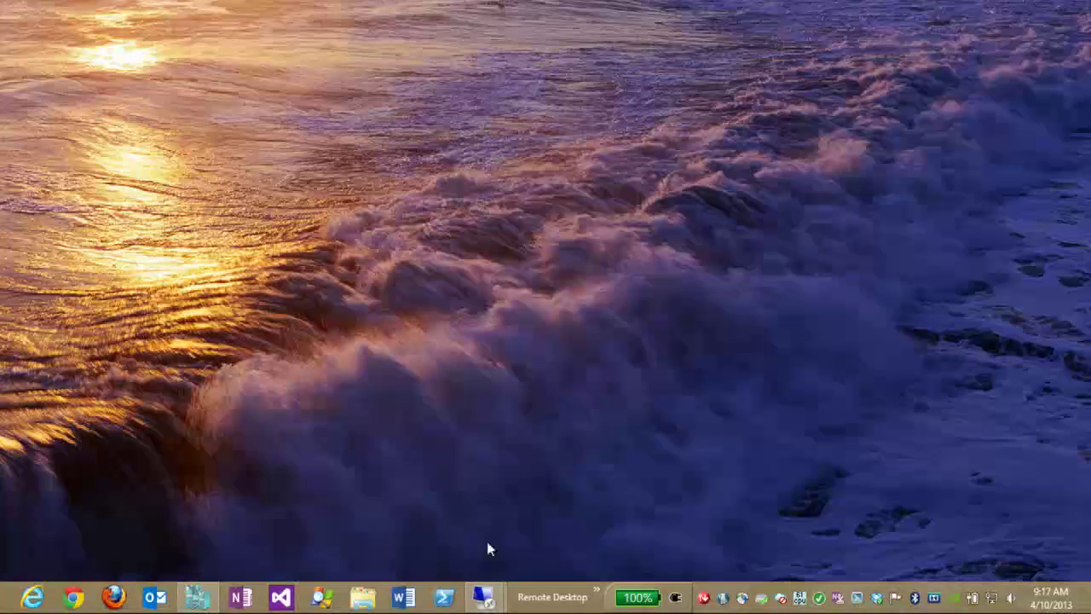
mouse_move(484, 597)
mouse_move(446, 526)
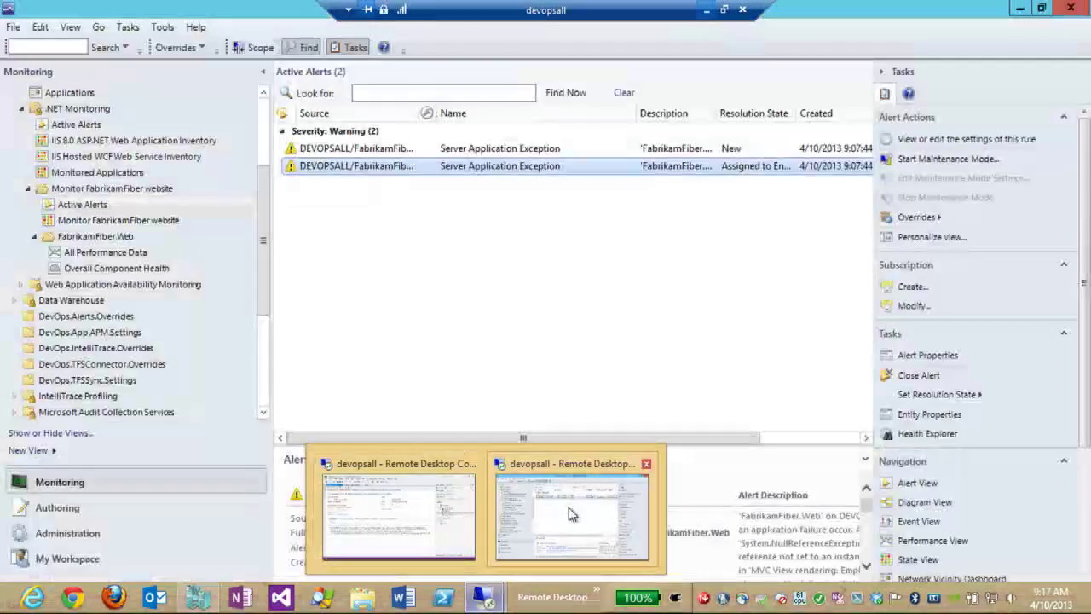
click(567, 512)
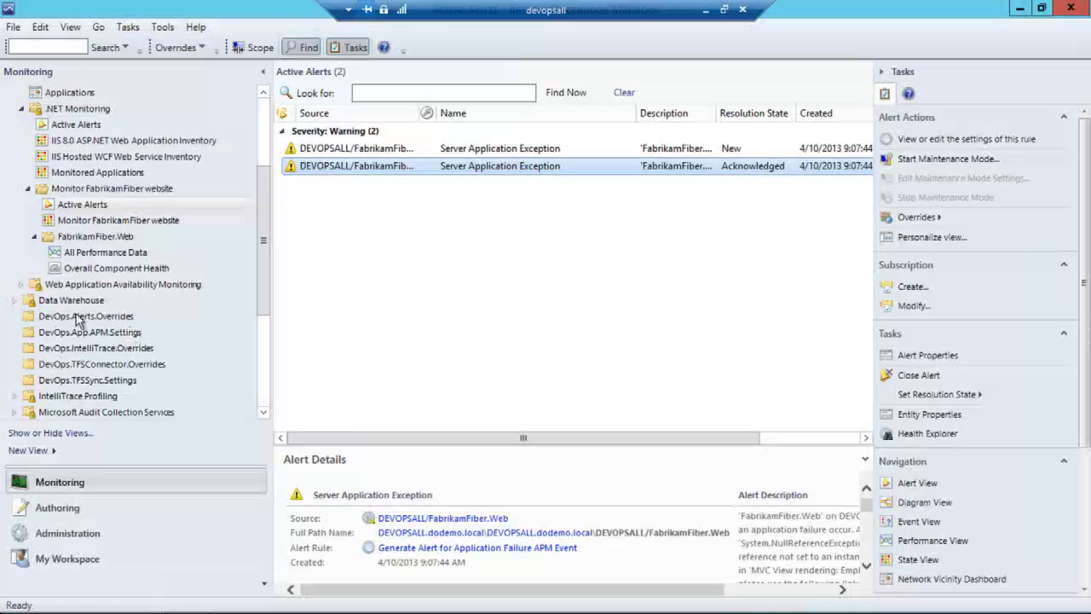
click(264, 400)
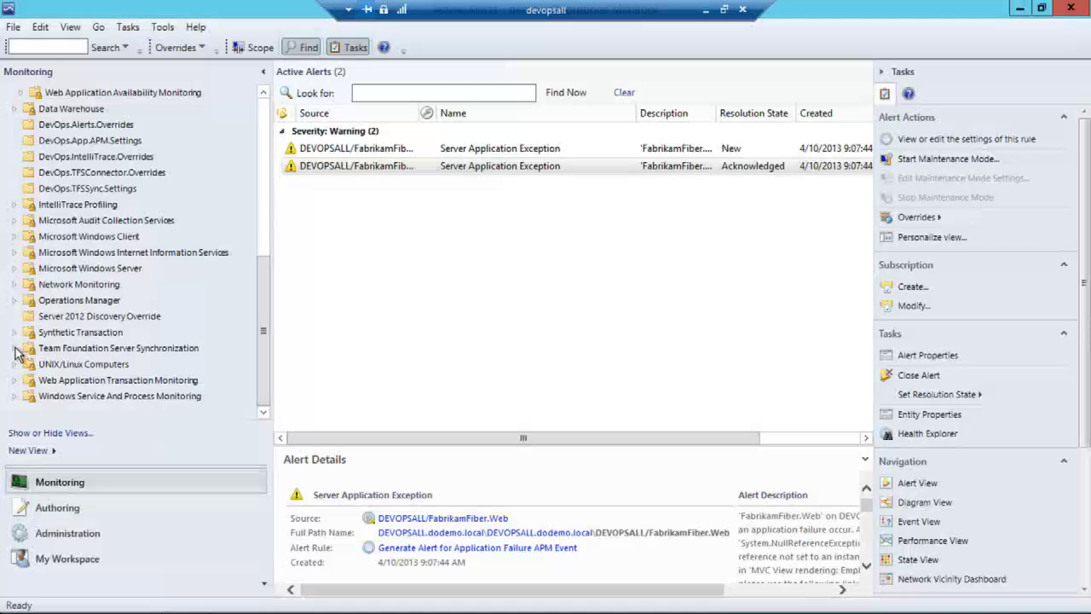
click(14, 349)
click(23, 381)
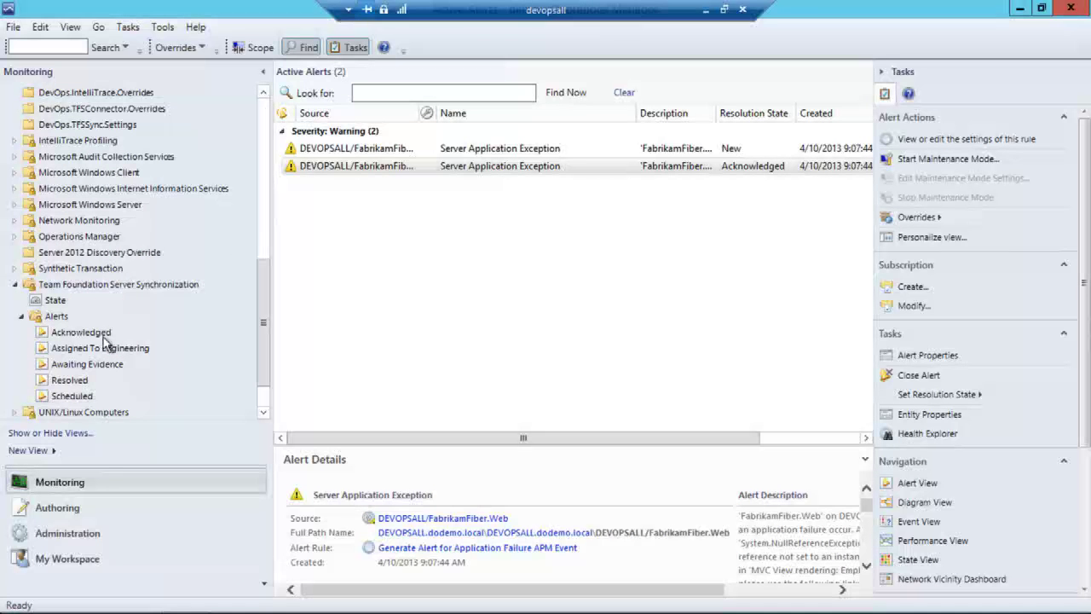
click(101, 333)
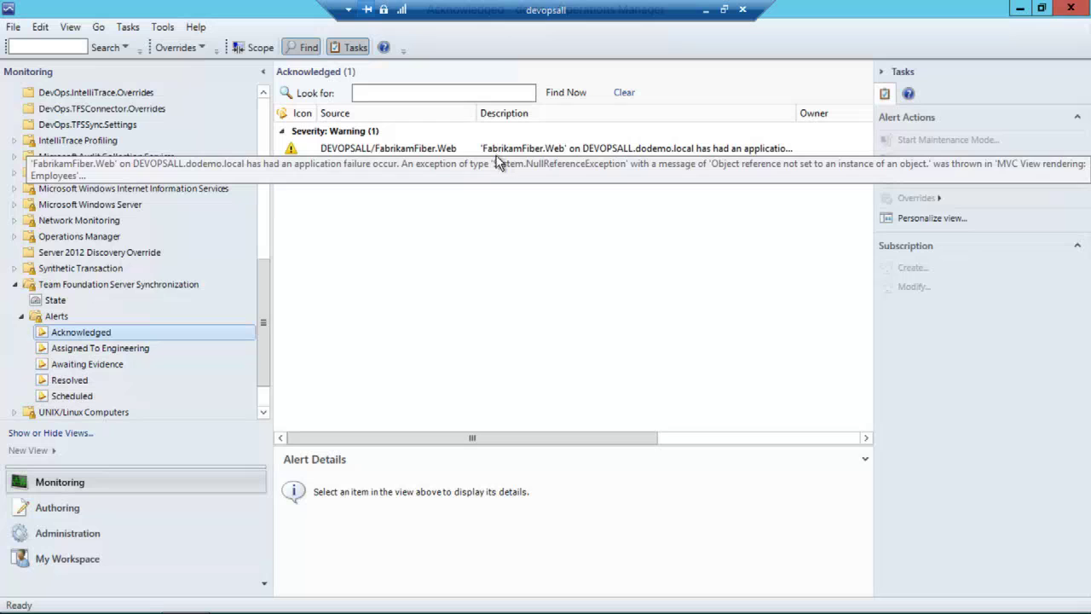
- Review the alert history of the acknowledged FabrikamFiber.Web alert and close its properties
double_click(379, 150)
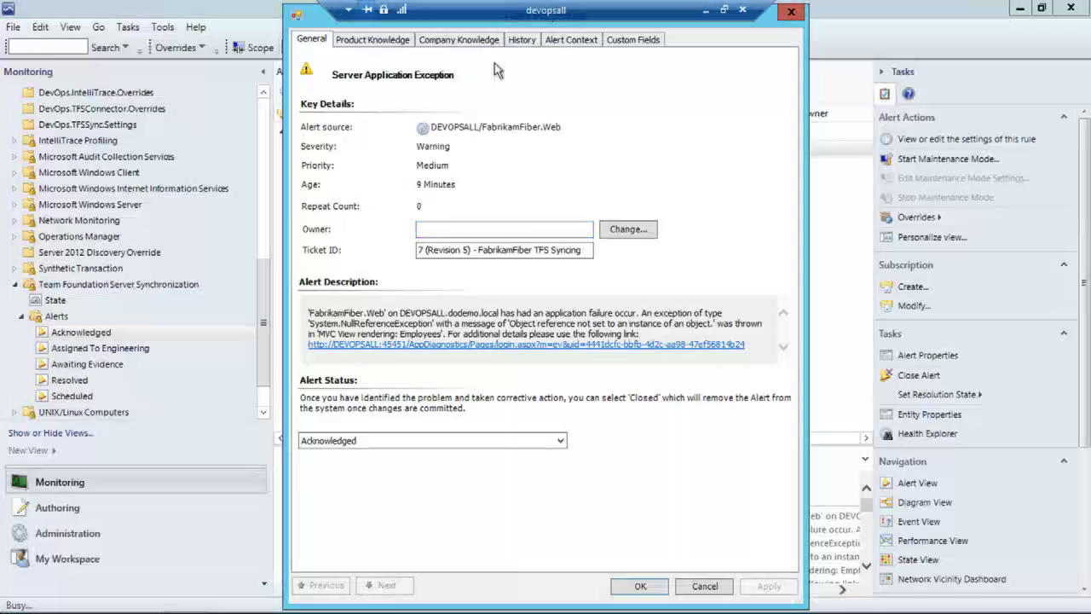
click(522, 40)
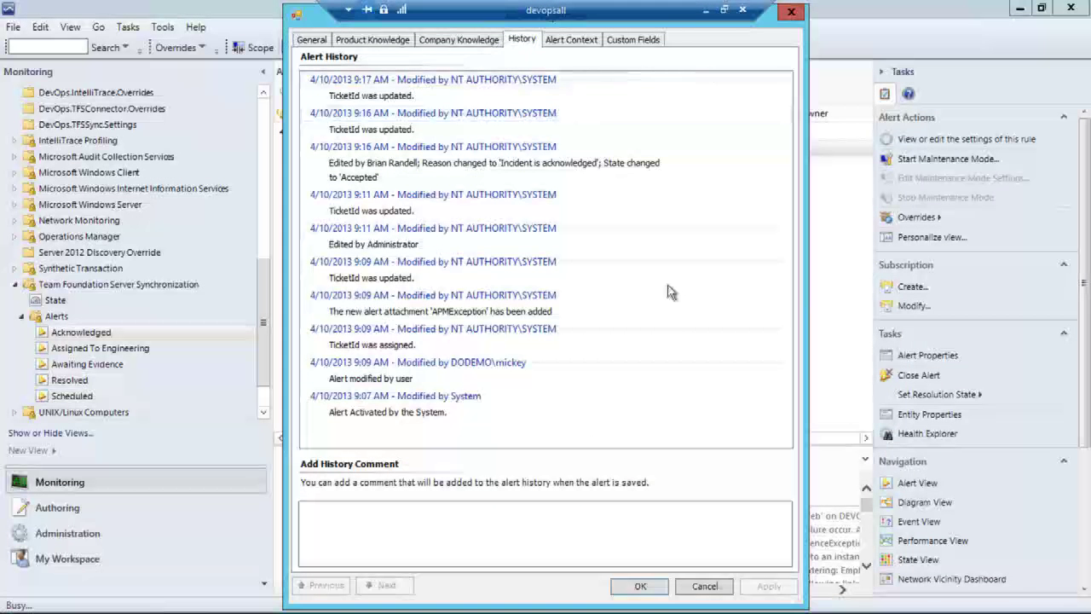
click(648, 591)
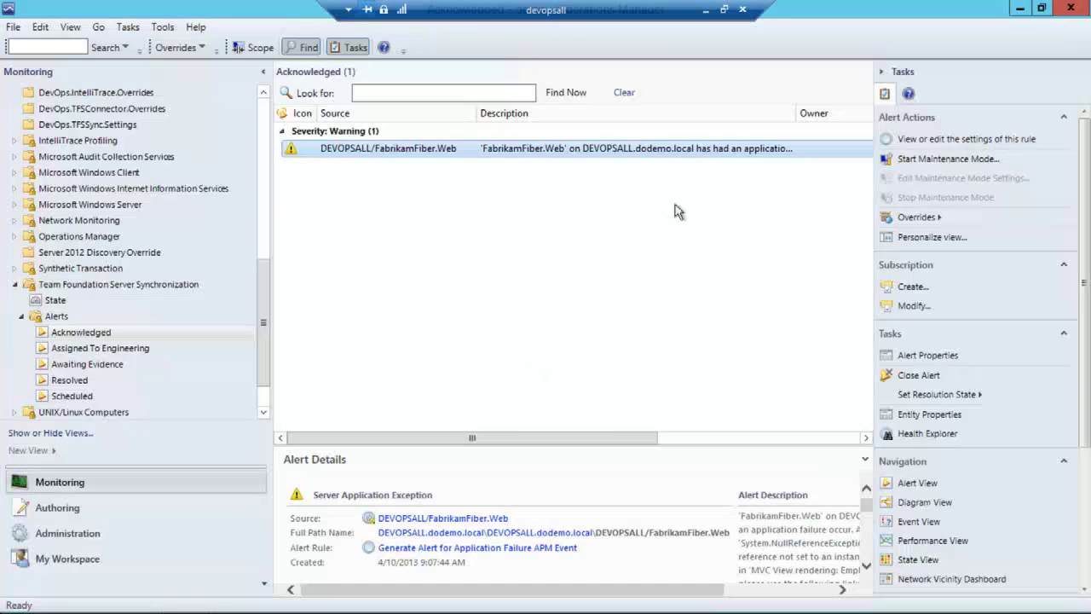
- Switch to the remote desktop session running Visual Studio
click(706, 14)
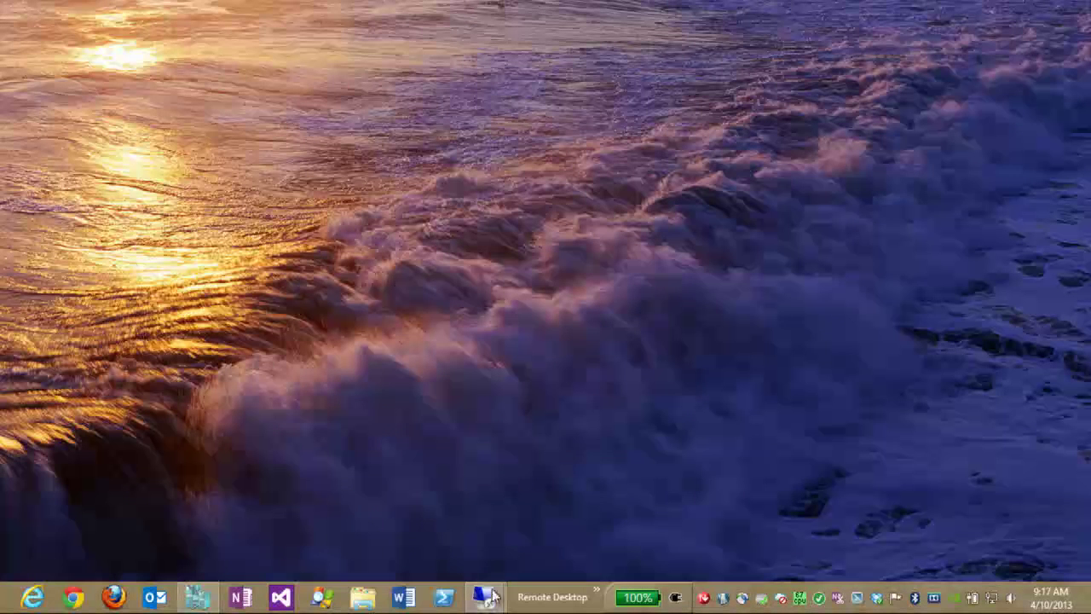
mouse_move(498, 597)
click(423, 526)
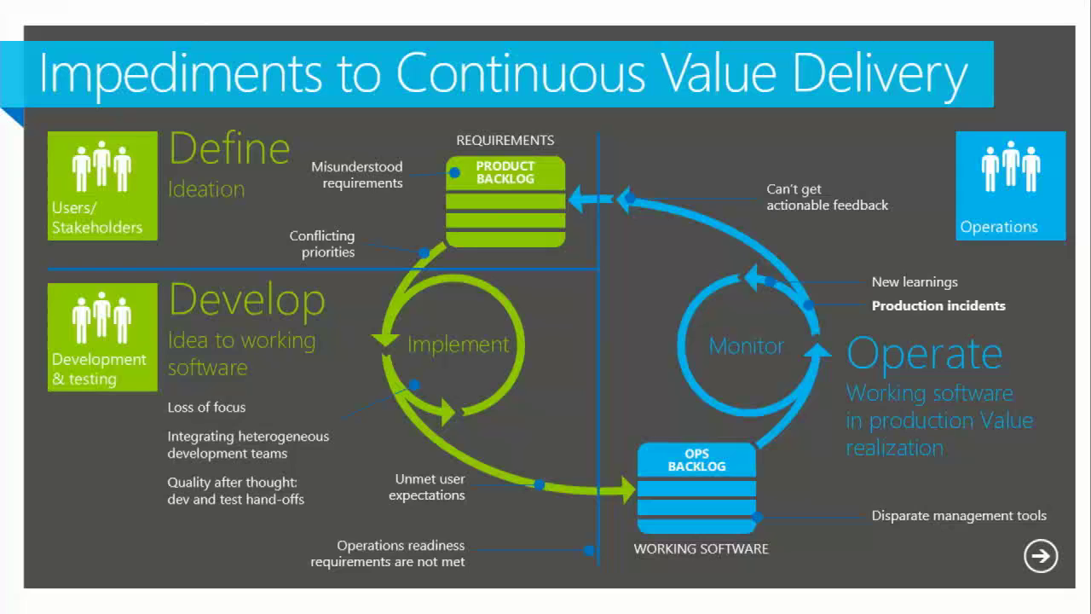
key(Right)
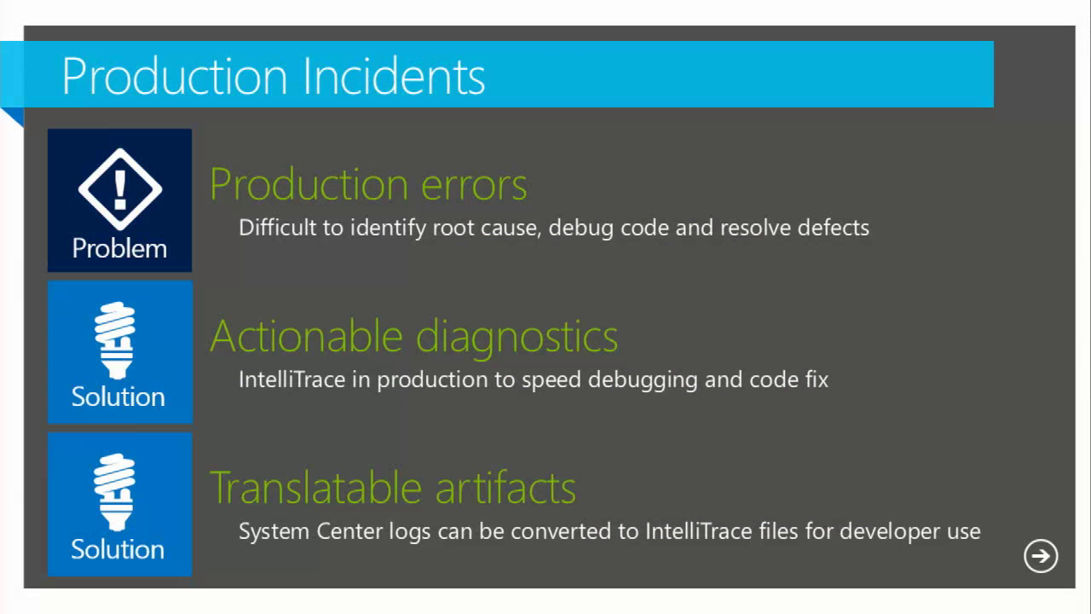